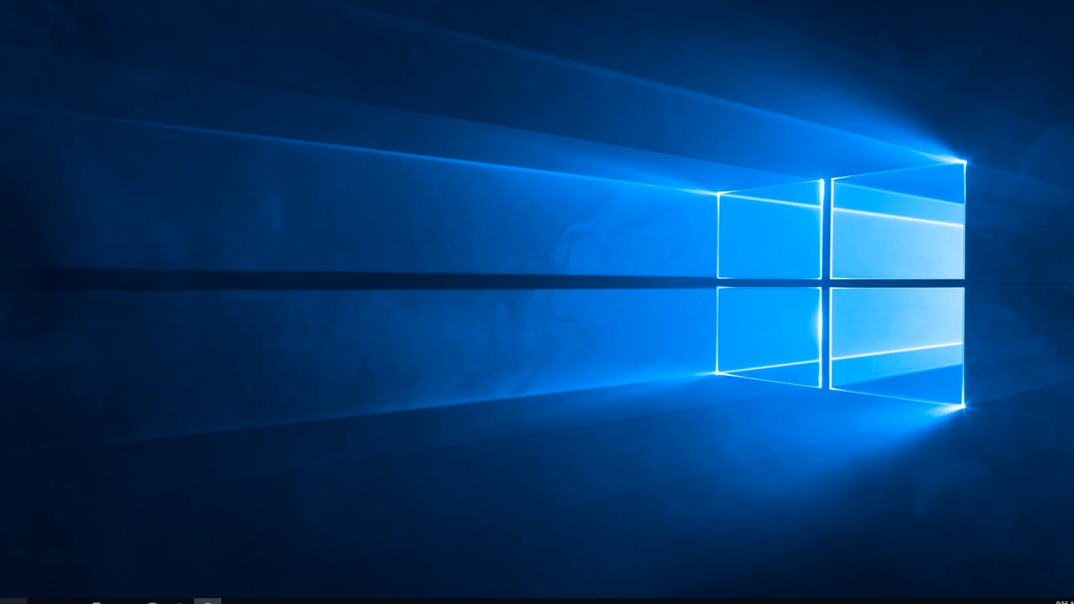
Step: Launch Access 2016 and create a blank desktop database named TaylorCourses
{"action": "left_click", "coordinate": [13, 601]}
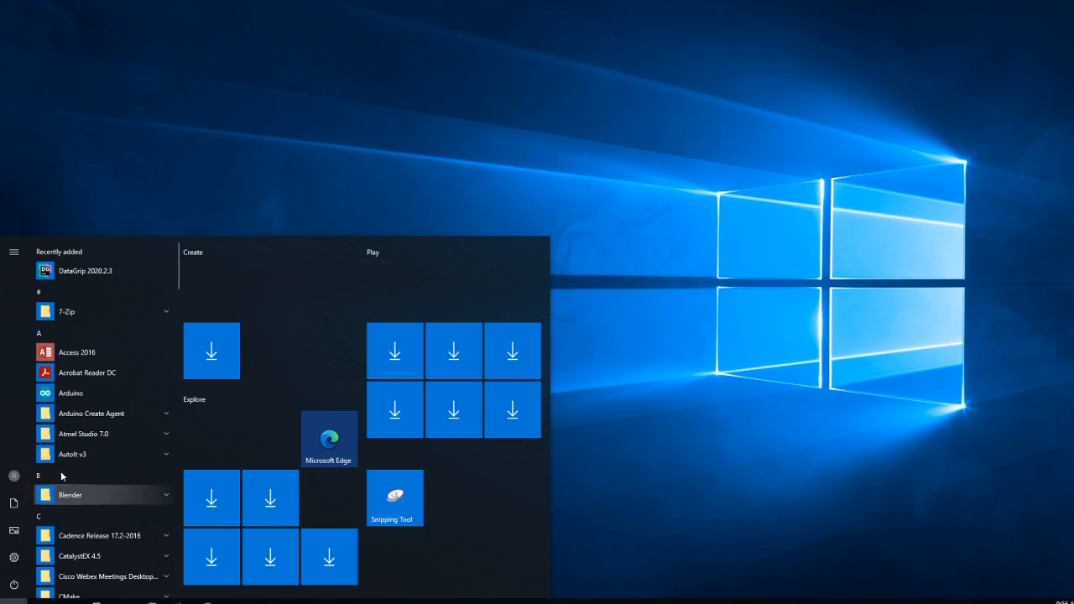
{"action": "left_click", "coordinate": [84, 352]}
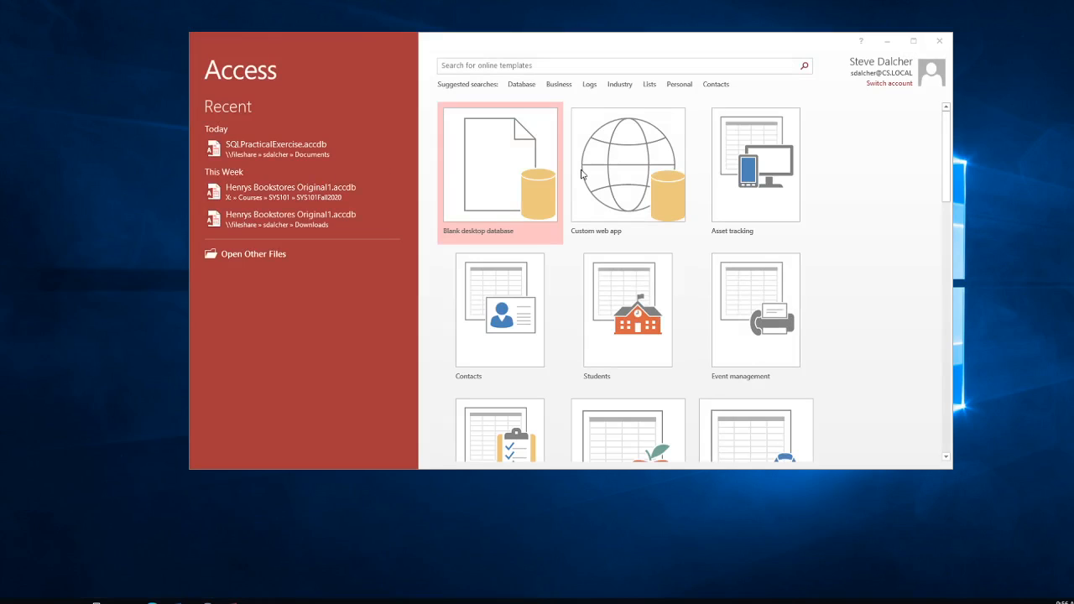
{"action": "left_click", "coordinate": [501, 177]}
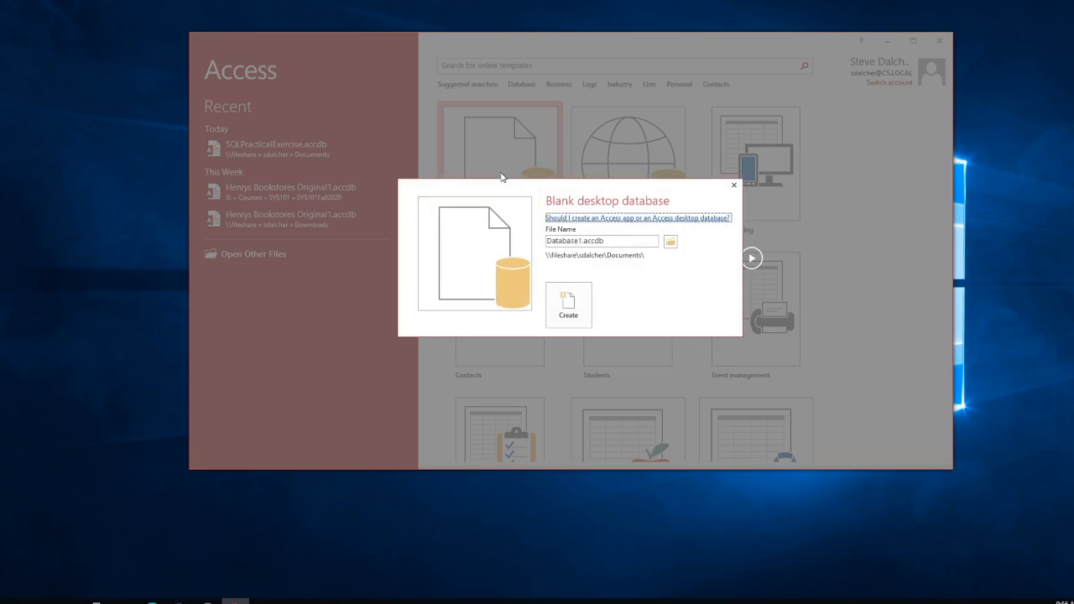
{"action": "double_click", "coordinate": [603, 241]}
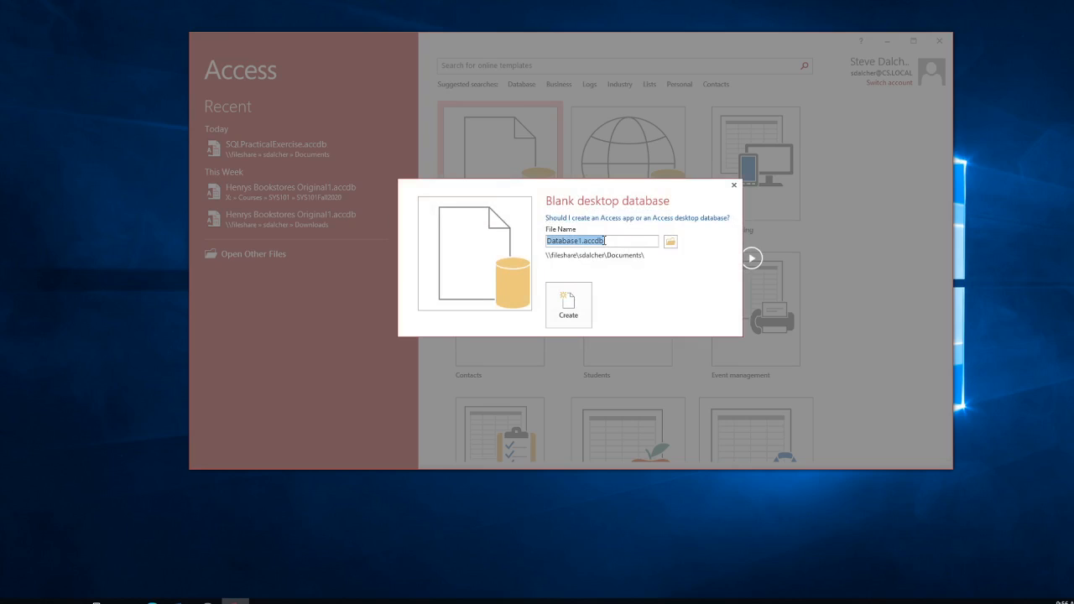
{"action": "type", "text": "TaylorCourses"}
{"action": "left_click", "coordinate": [565, 307]}
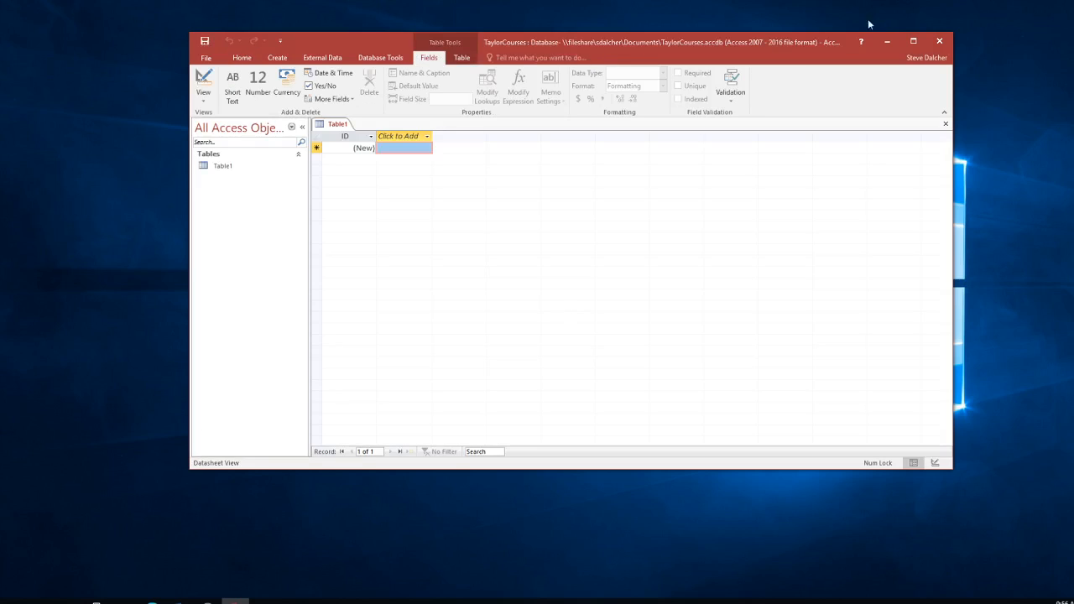
Step: Maximize the Access window showing the new TaylorCourses database
{"action": "left_click", "coordinate": [913, 41]}
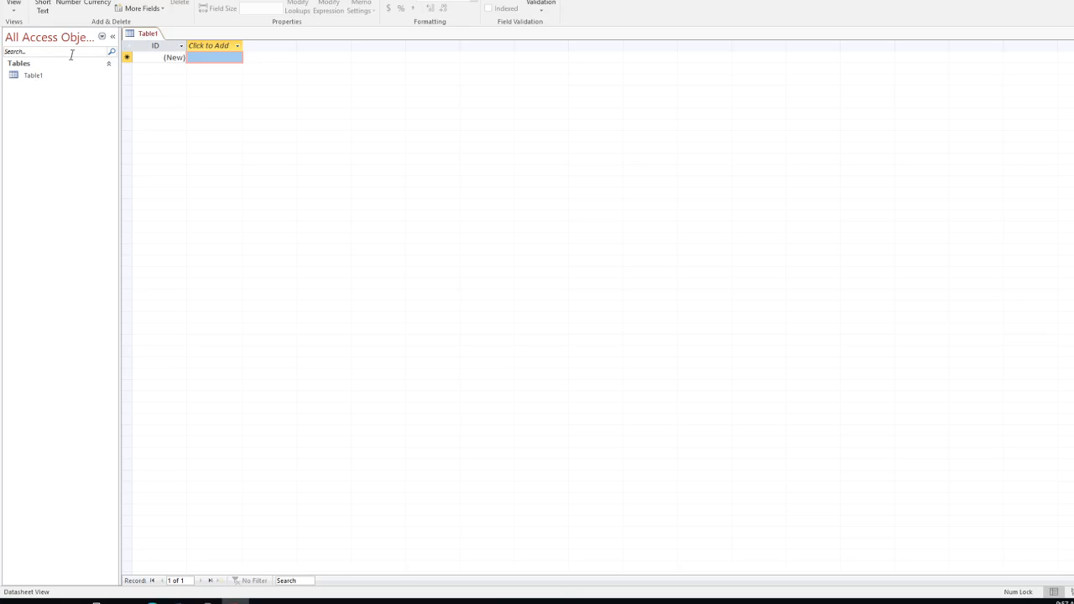
{"action": "left_click", "coordinate": [13, 14]}
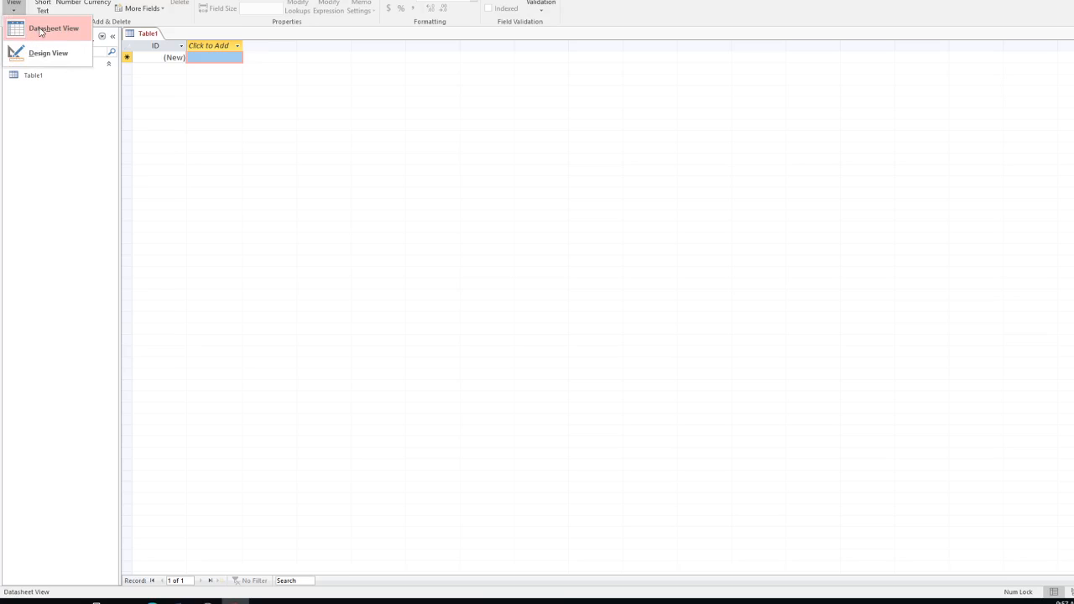
Step: Switch Table1 to Design View, entering Professor as the table name to save
{"action": "left_click", "coordinate": [39, 31]}
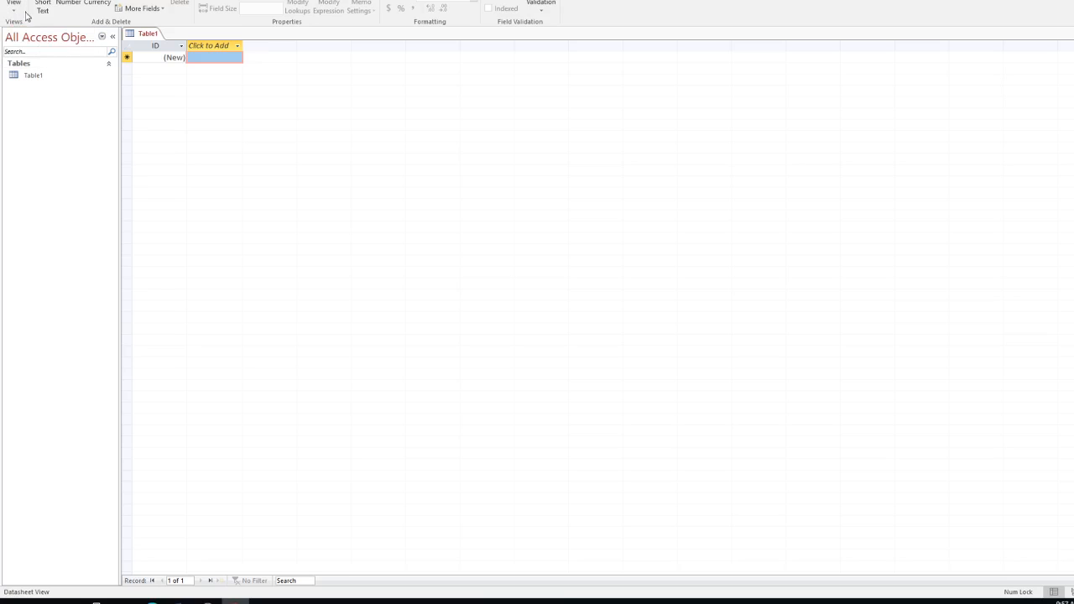
{"action": "left_click", "coordinate": [15, 12]}
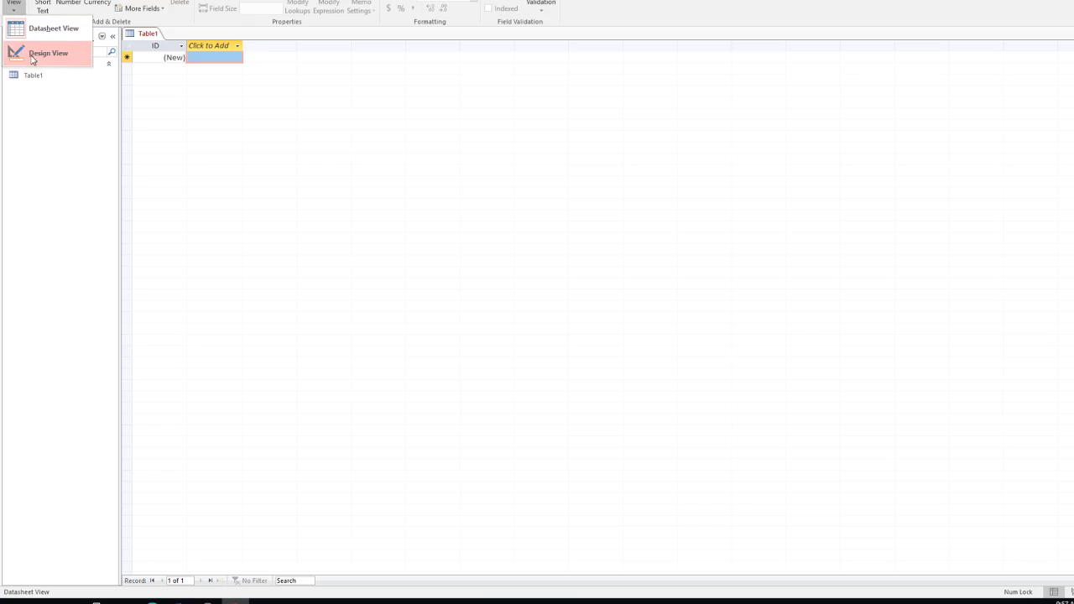
{"action": "left_click", "coordinate": [32, 56]}
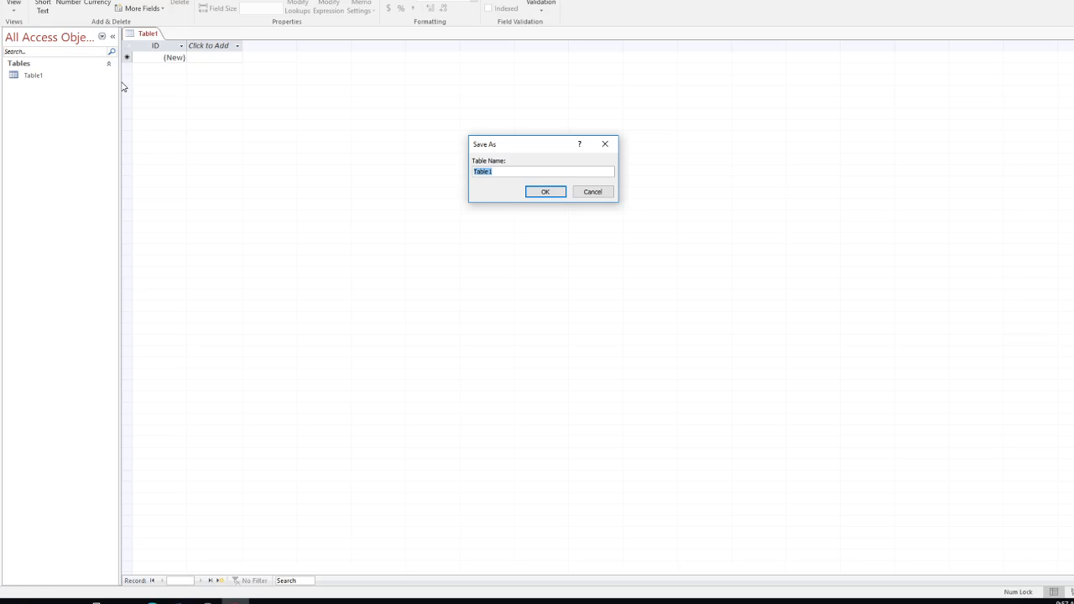
{"action": "type", "text": "Professor"}
Step: Save the table as Professor, confirm ID as primary key, and enter a First_Name field
{"action": "left_click", "coordinate": [545, 192]}
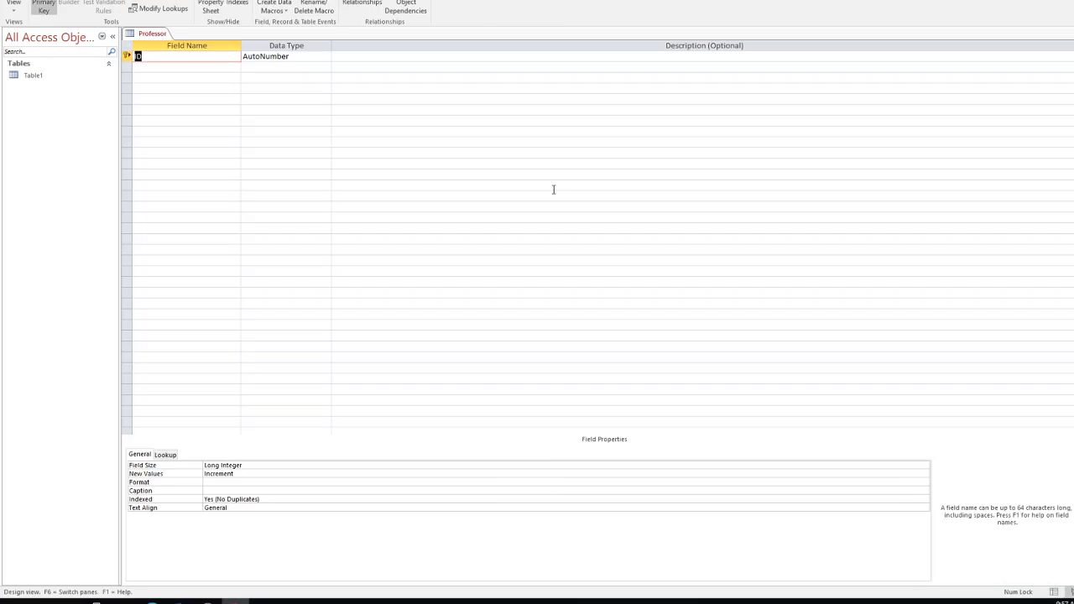
{"action": "left_click", "coordinate": [14, 7]}
{"action": "left_click", "coordinate": [43, 52]}
{"action": "left_click", "coordinate": [190, 67]}
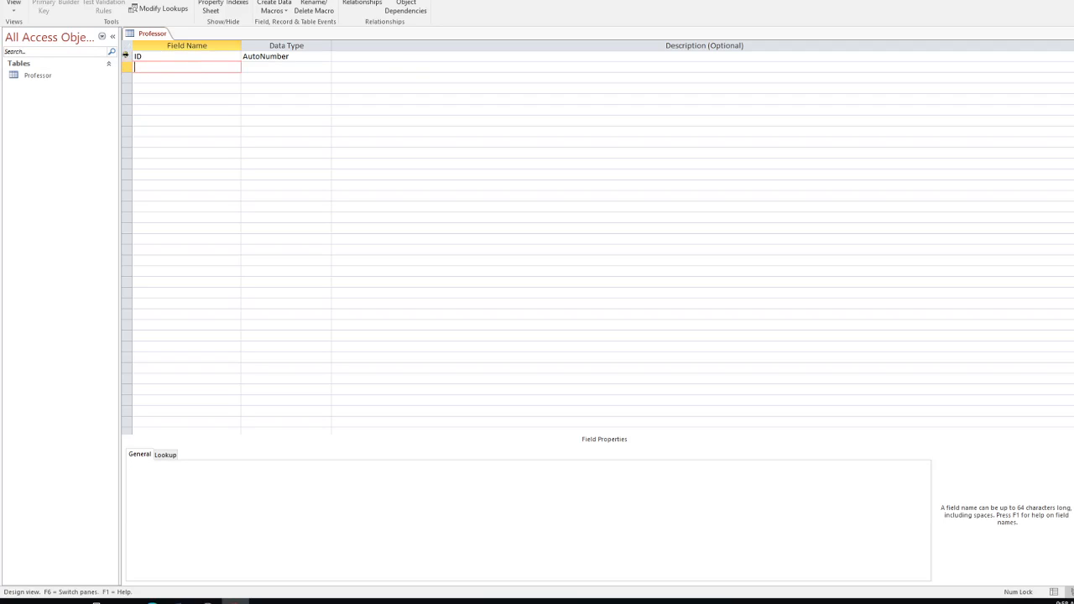
{"action": "left_click", "coordinate": [127, 57]}
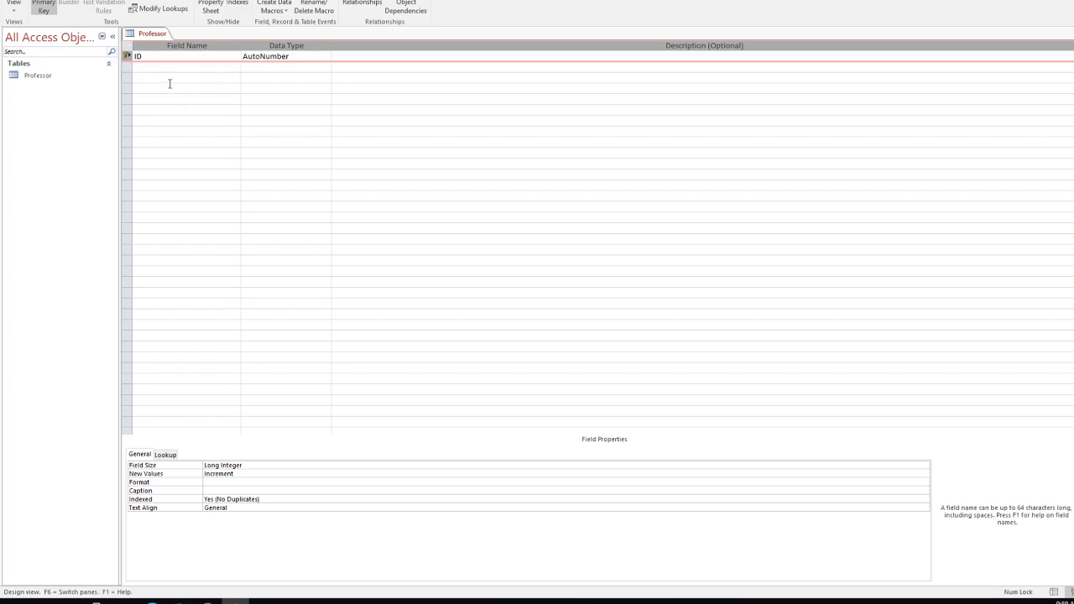
{"action": "left_click", "coordinate": [149, 68]}
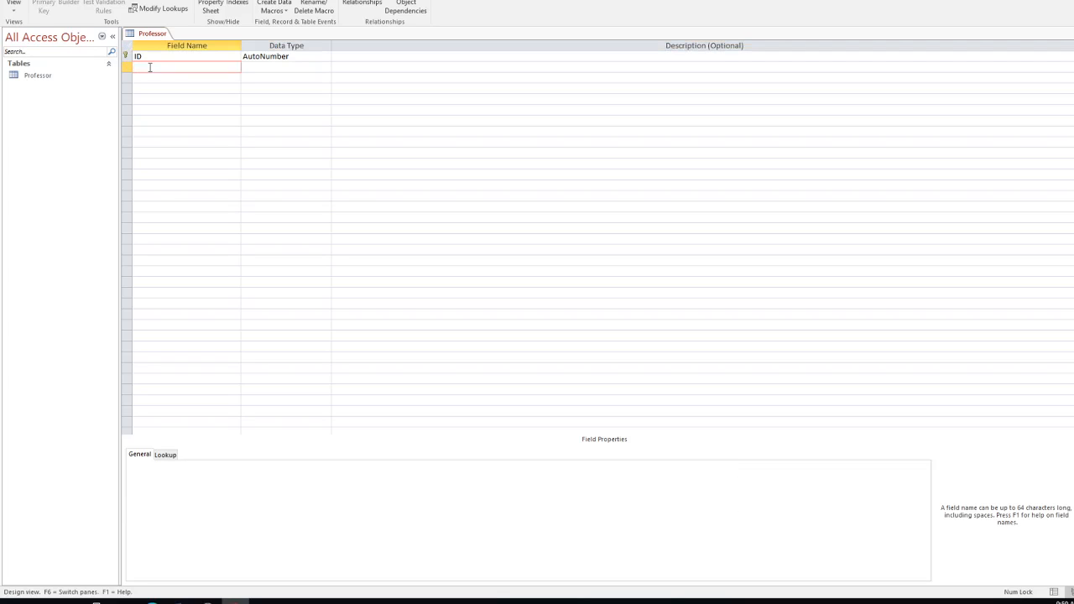
{"action": "type", "text": "First_Name"}
Step: Keep First_Name's data type as Short Text
{"action": "left_click", "coordinate": [296, 67]}
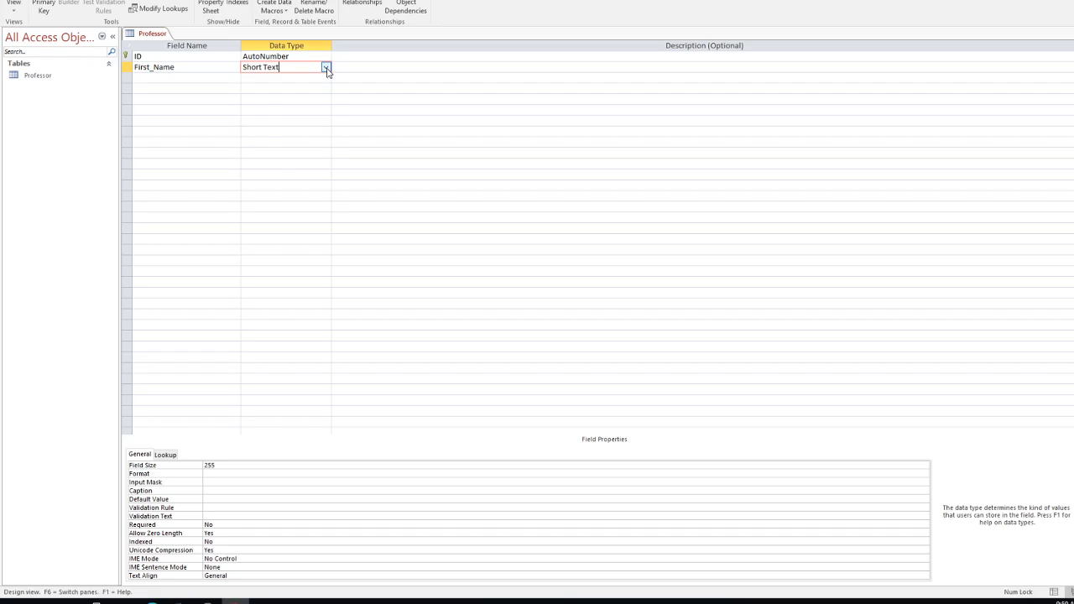
{"action": "left_click", "coordinate": [326, 68]}
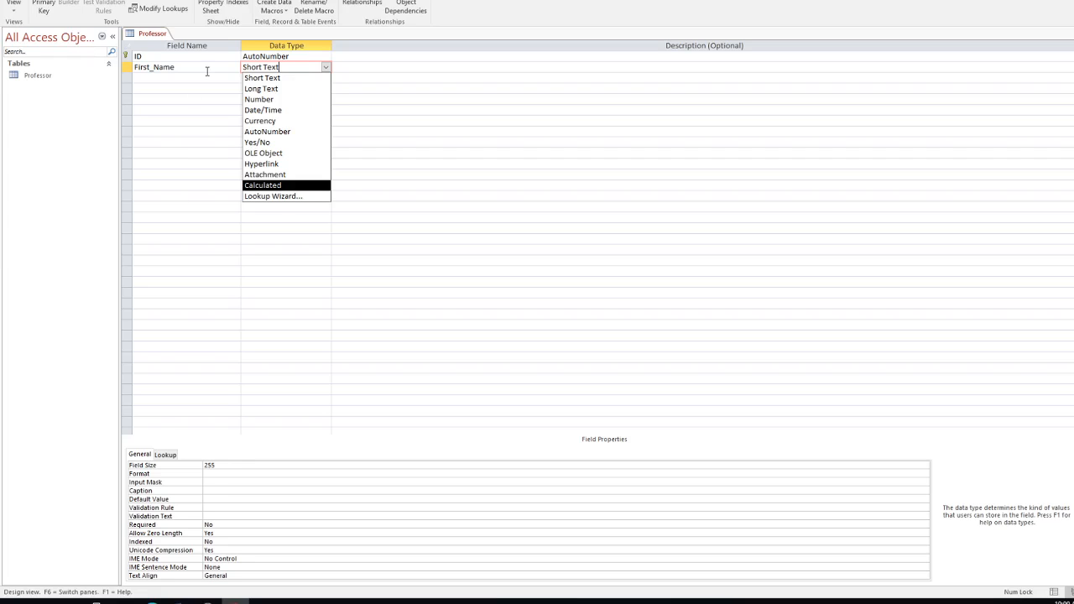
{"action": "left_click", "coordinate": [277, 78]}
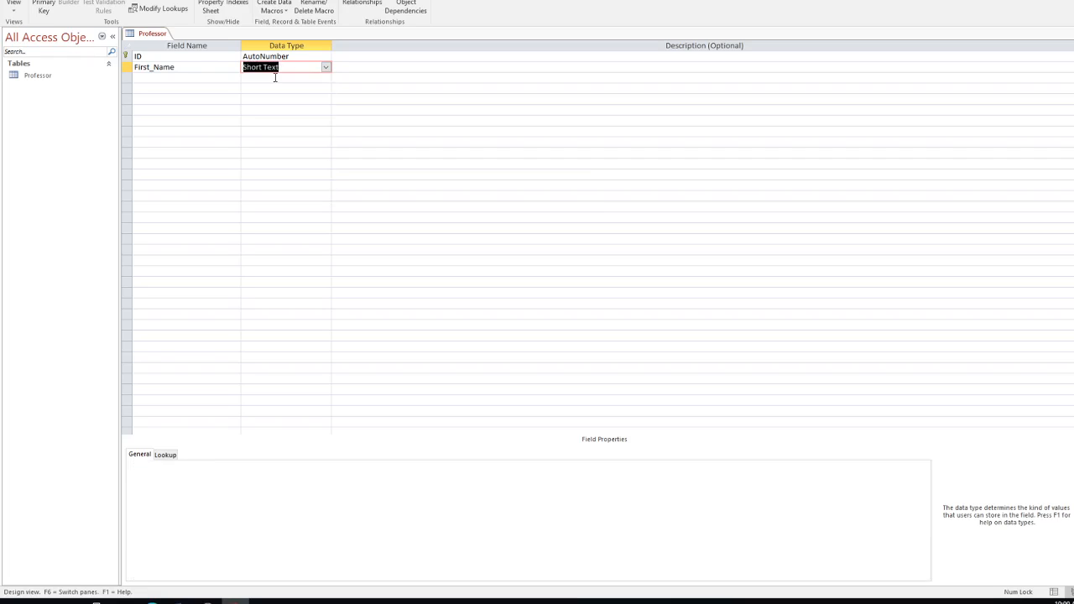
{"action": "left_click", "coordinate": [186, 78]}
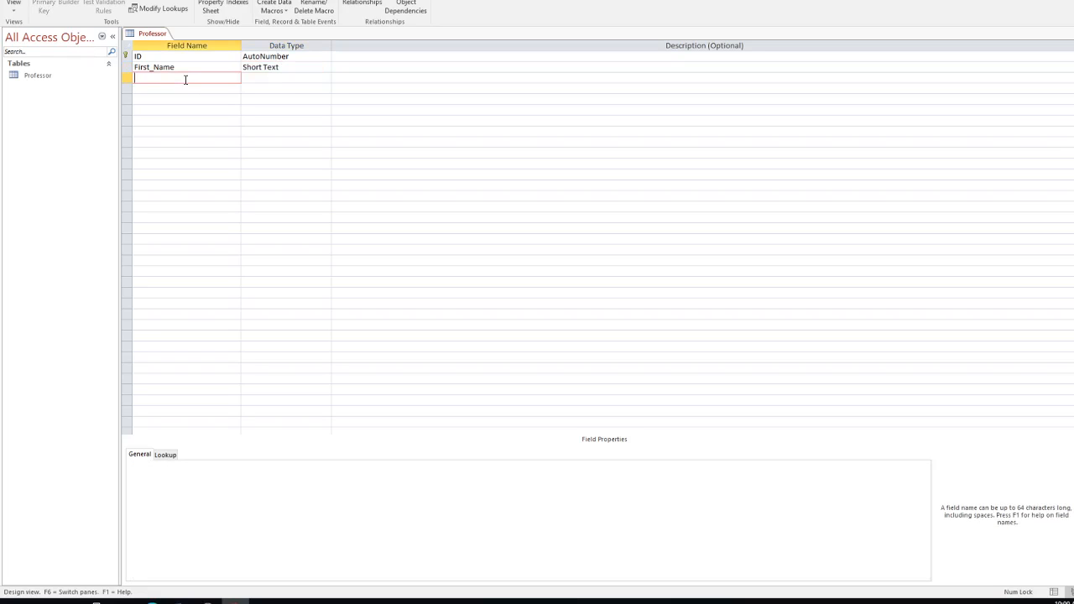
Step: Add a Last_Name Short Text field and enter Office_No as the next field name
{"action": "type", "text": "Last_Name"}
{"action": "key", "text": "Tab"}
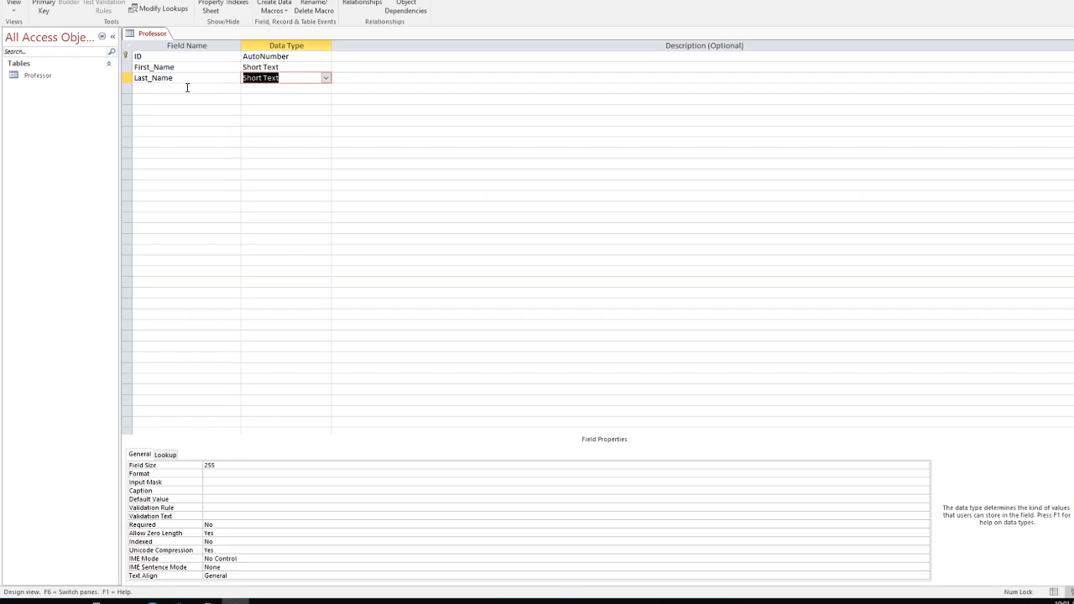
{"action": "left_click", "coordinate": [187, 87]}
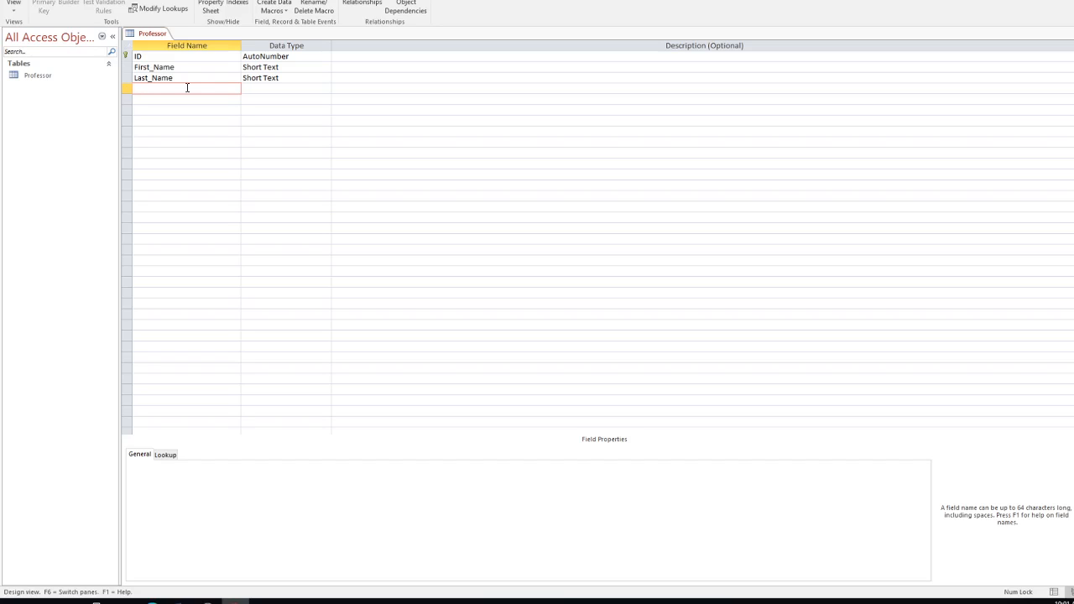
{"action": "type", "text": "Office_No"}
Step: Set Office_No's data type to Short Text after briefly trying Number
{"action": "left_click", "coordinate": [316, 88]}
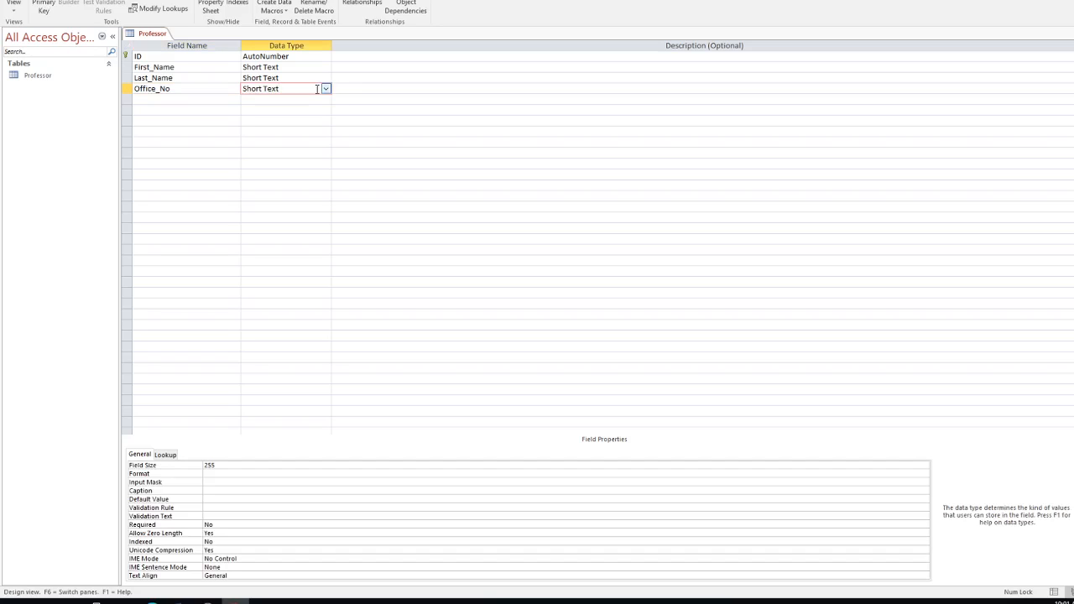
{"action": "left_click", "coordinate": [327, 89]}
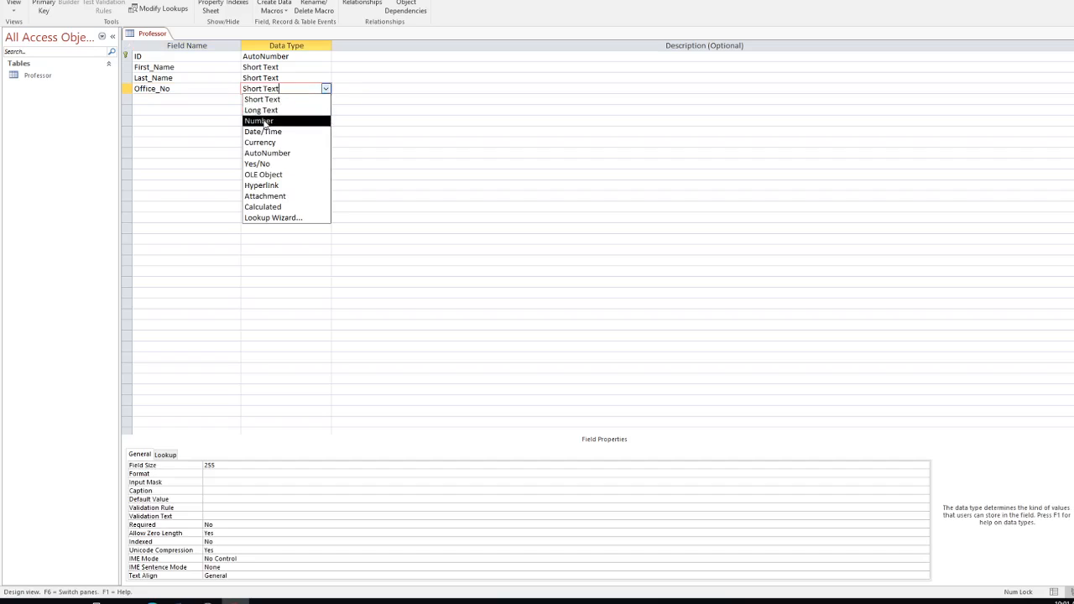
{"action": "left_click", "coordinate": [264, 121]}
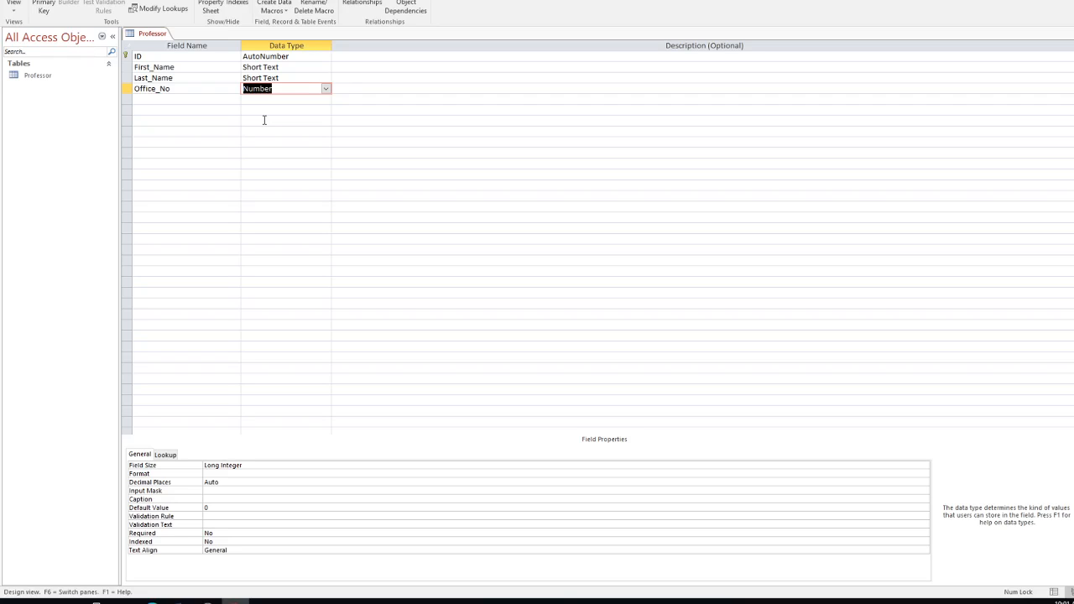
{"action": "left_click", "coordinate": [326, 89]}
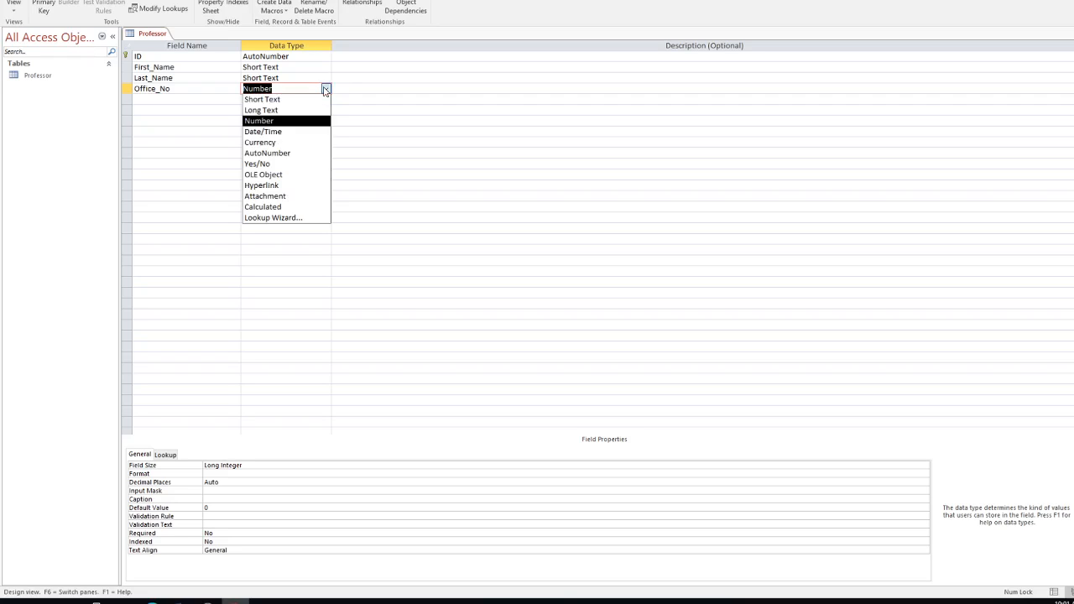
{"action": "left_click", "coordinate": [280, 99]}
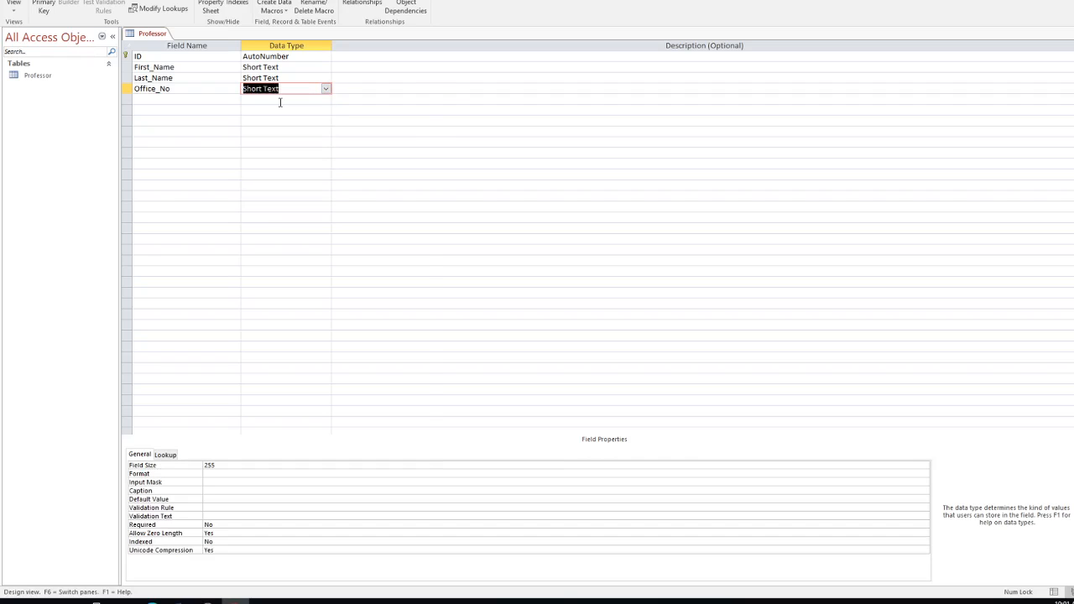
Step: Add a Phone_No field with the Short Text data type
{"action": "left_click", "coordinate": [203, 103]}
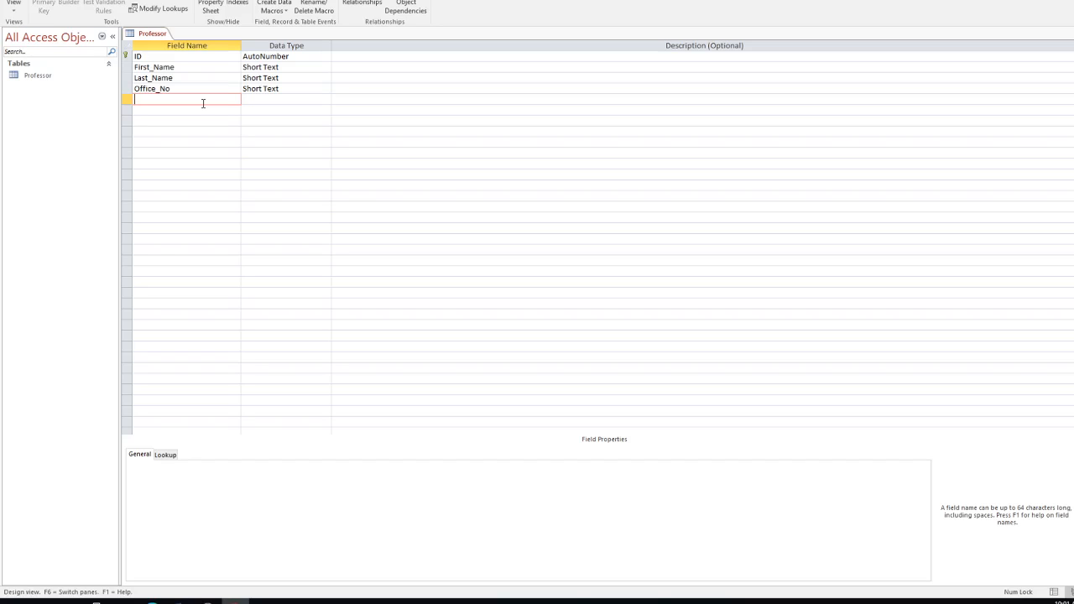
{"action": "type", "text": "Phone_No"}
{"action": "left_click", "coordinate": [253, 99]}
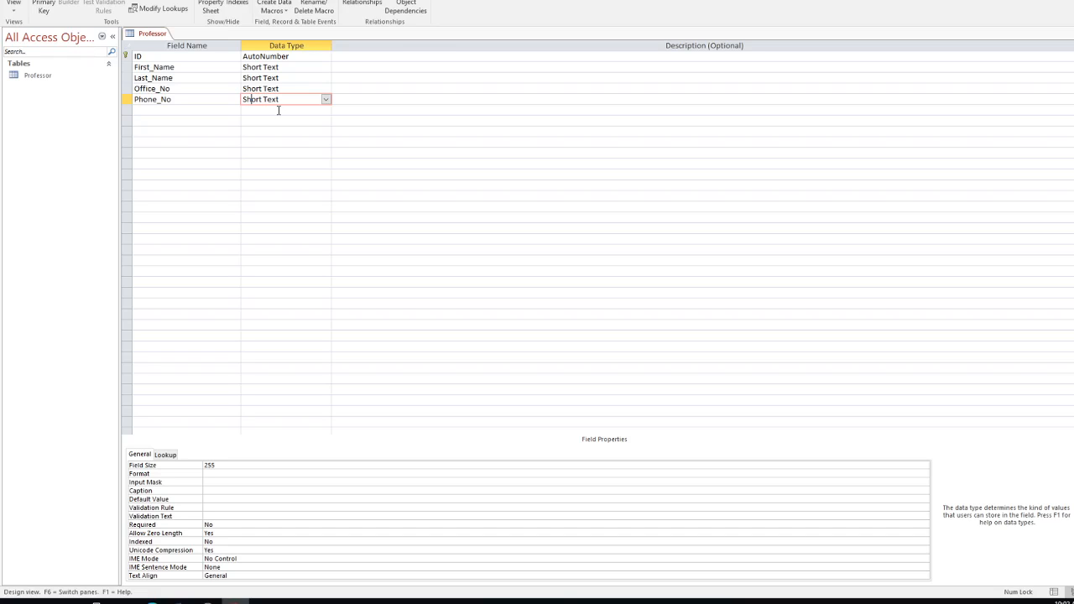
Step: Confirm Phone_No's data type as Short Text in the data type list
{"action": "left_click", "coordinate": [327, 100]}
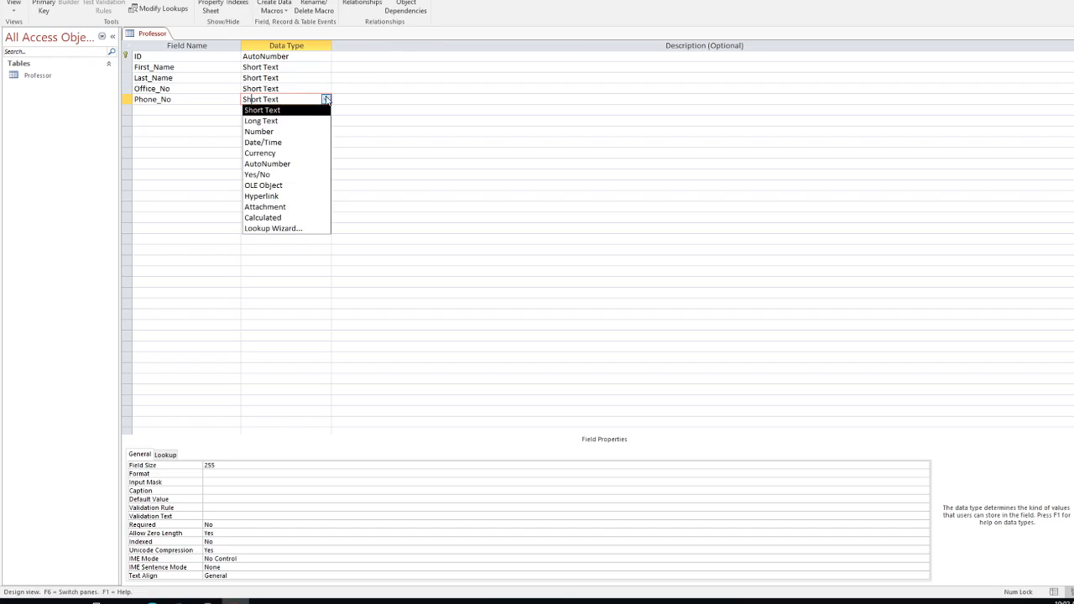
{"action": "left_click", "coordinate": [267, 110]}
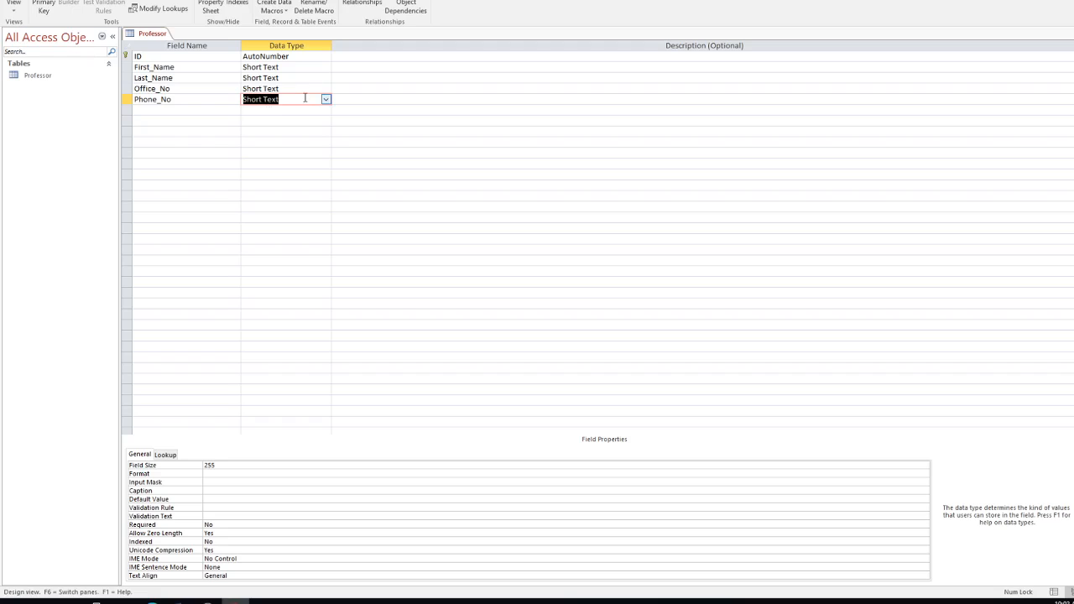
{"action": "left_click", "coordinate": [191, 110]}
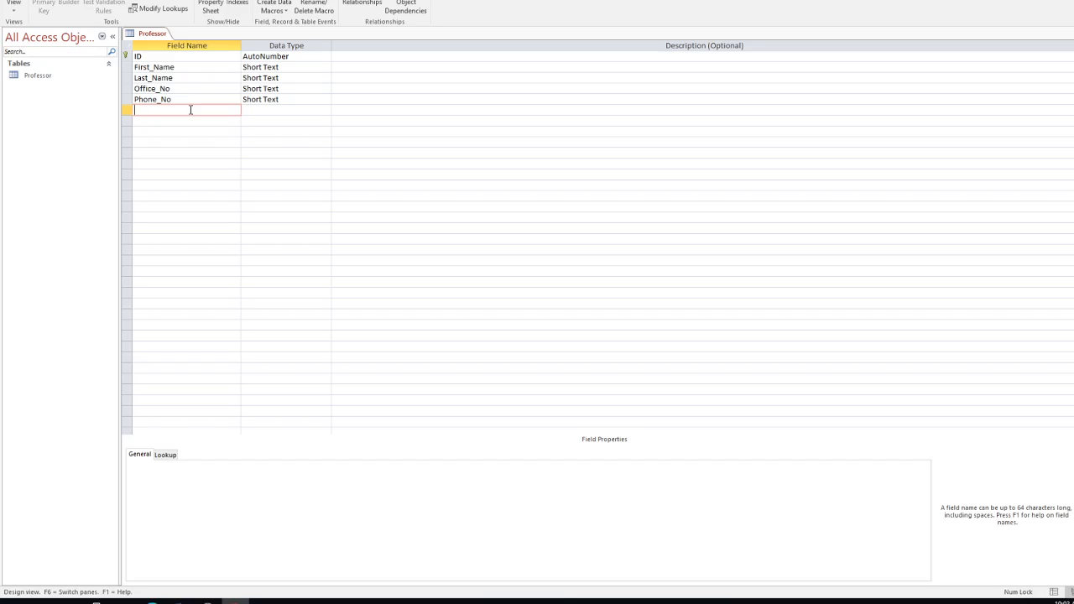
Step: Add an Email field typed as Hyperlink, then open Professor from the navigation pane
{"action": "type", "text": "Email"}
{"action": "left_click", "coordinate": [259, 110]}
{"action": "left_click", "coordinate": [326, 110]}
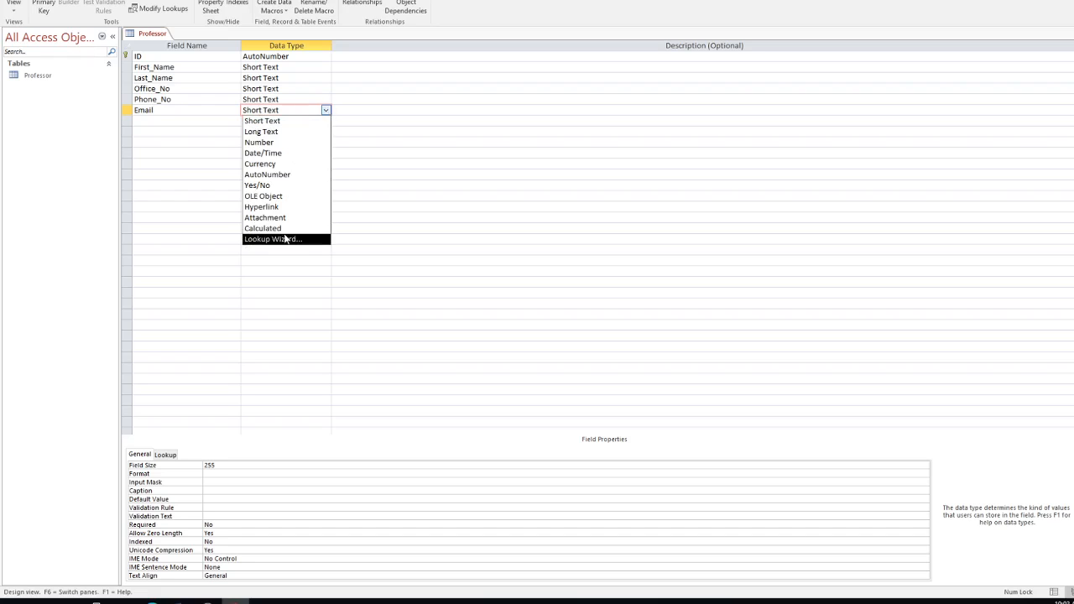
{"action": "left_click", "coordinate": [274, 211]}
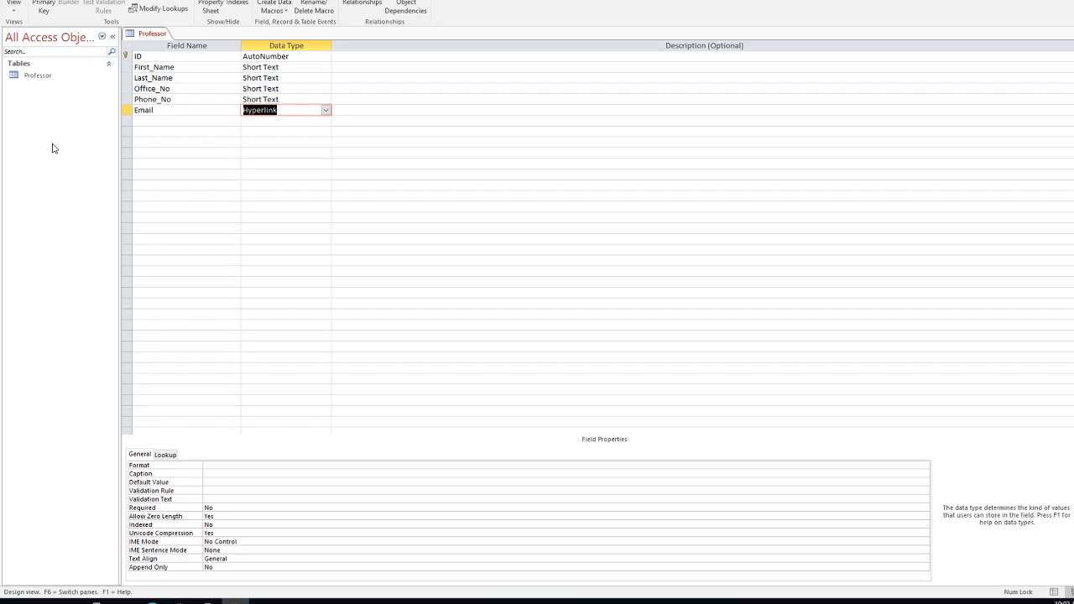
{"action": "double_click", "coordinate": [30, 77]}
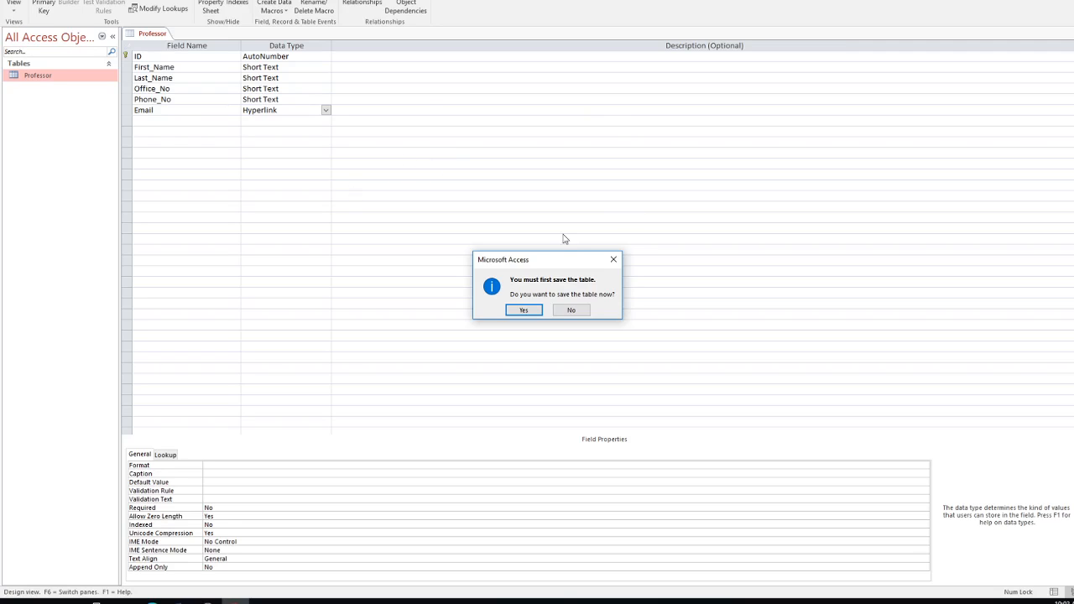
Step: Save the Professor table, keep it in Design View, and show the Create commands
{"action": "left_click", "coordinate": [526, 311]}
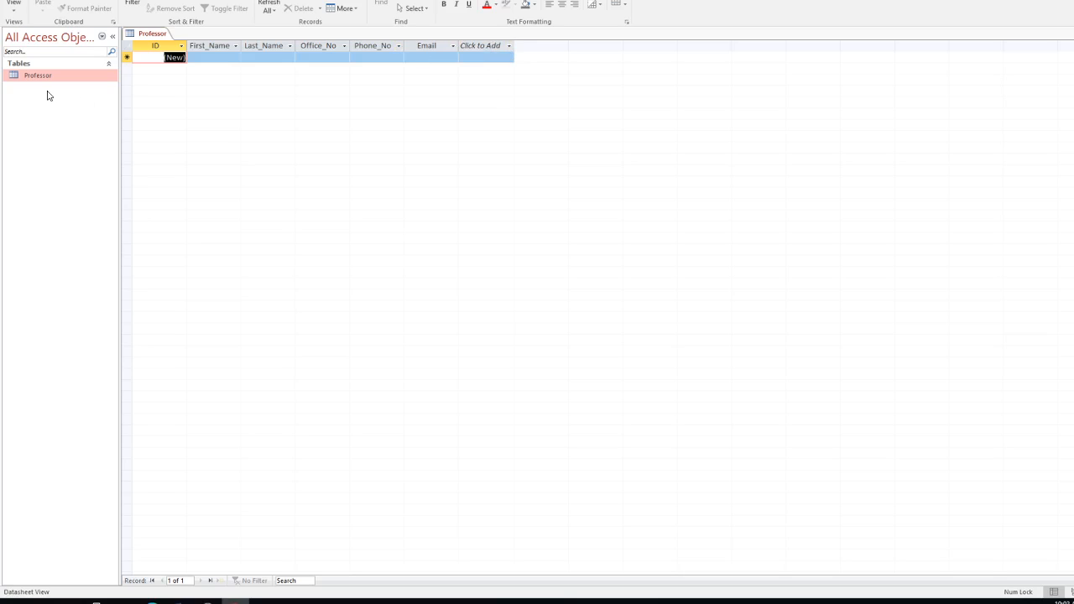
{"action": "left_click", "coordinate": [11, 12]}
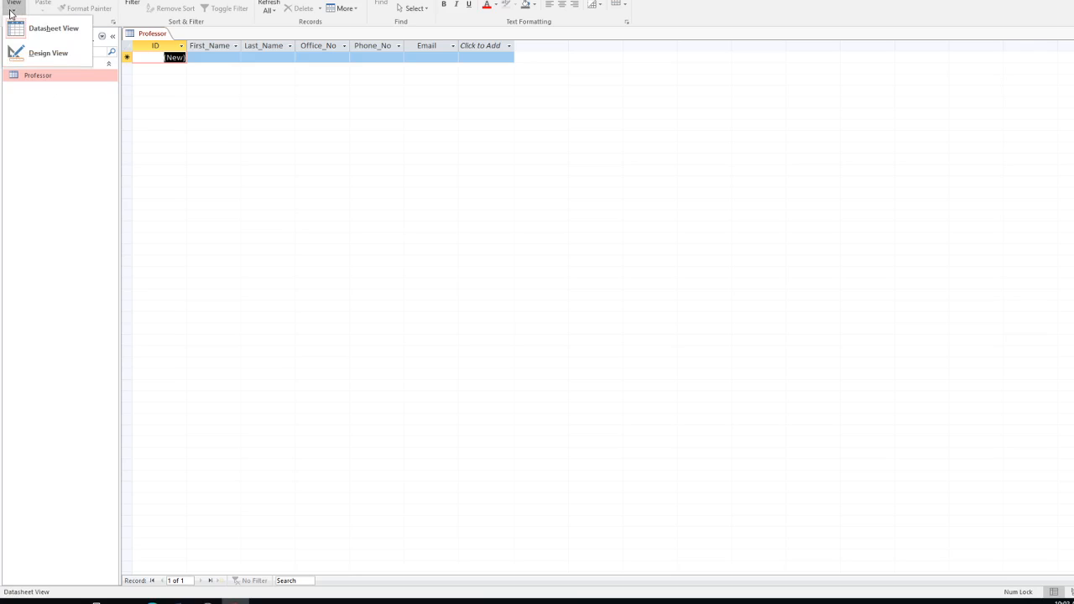
{"action": "left_click", "coordinate": [52, 53]}
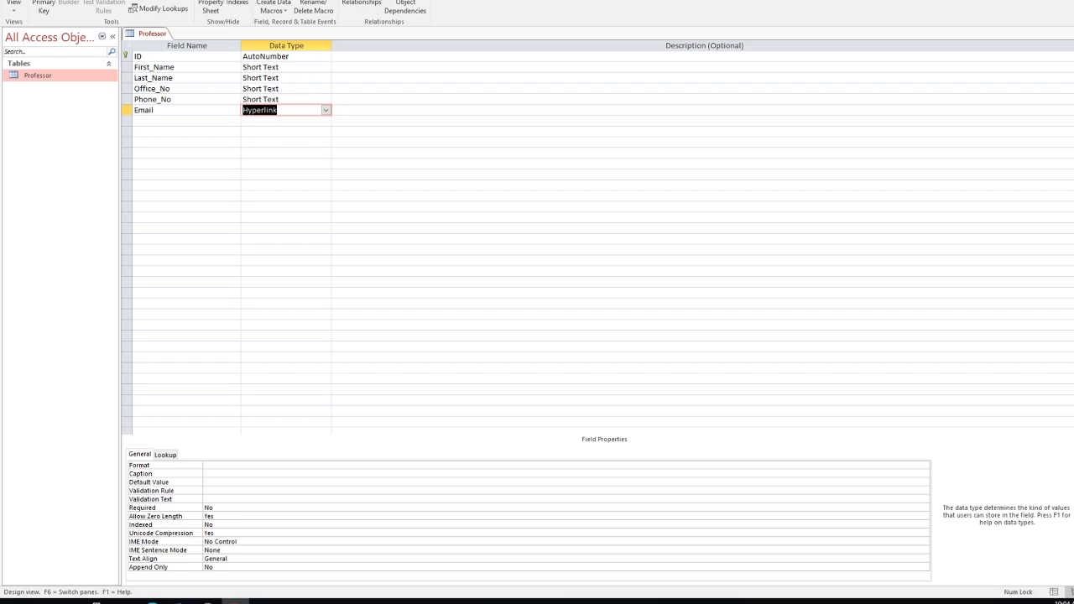
{"action": "left_click", "coordinate": [11, 10]}
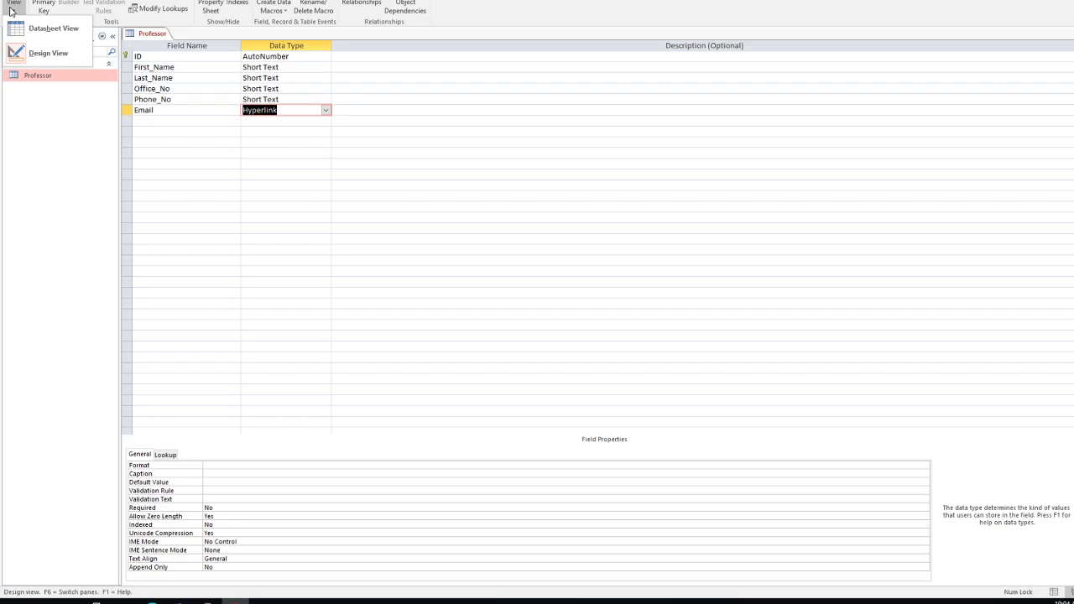
{"action": "left_click", "coordinate": [49, 52]}
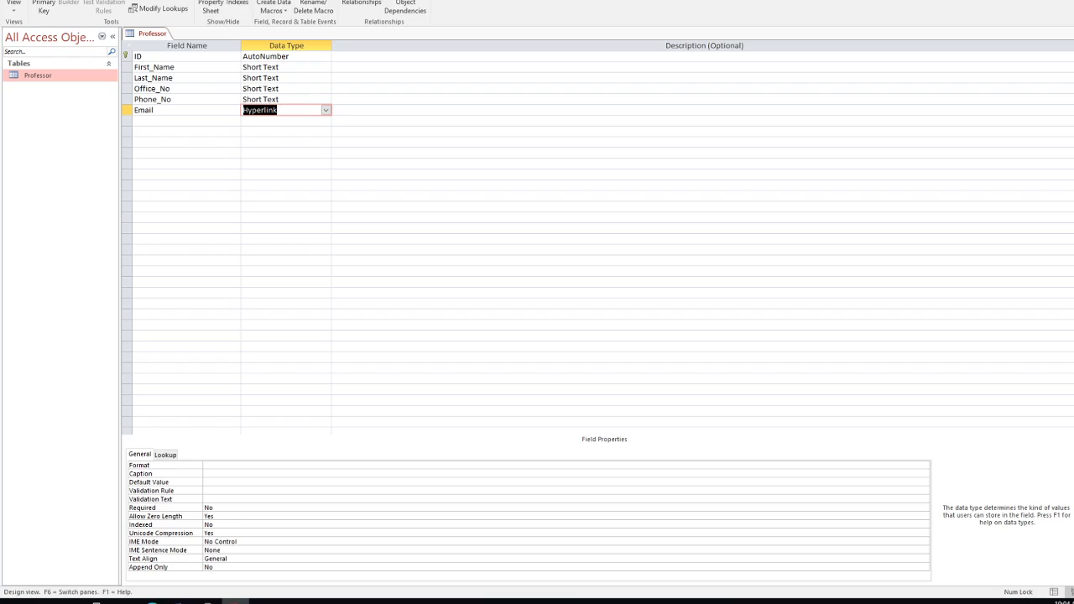
{"action": "left_click", "coordinate": [75, 0]}
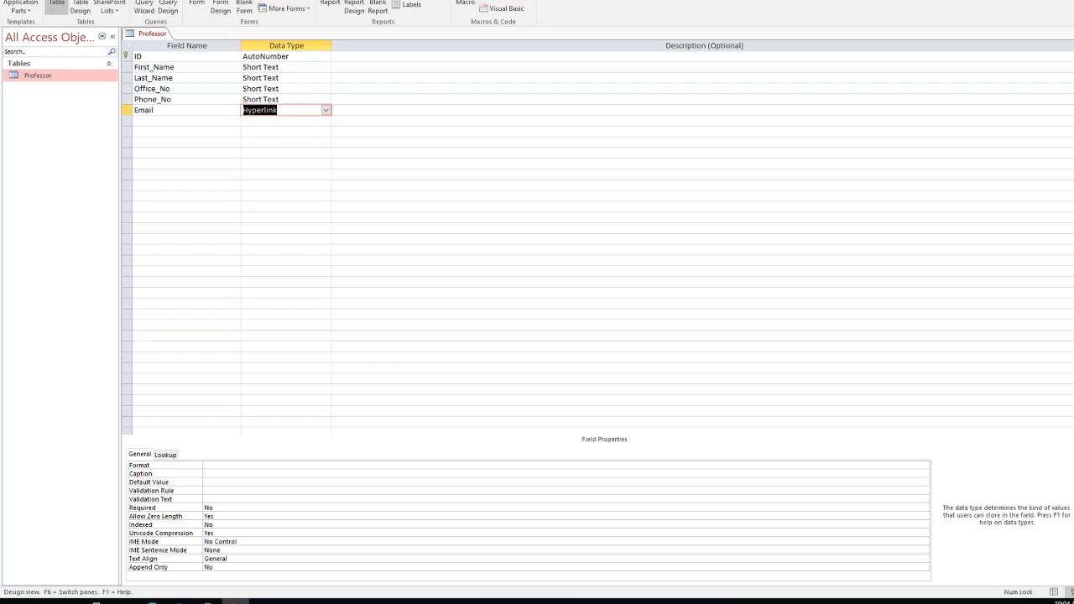
Step: Create a new blank table, Table1, and select it in the navigation pane
{"action": "left_click", "coordinate": [56, 3]}
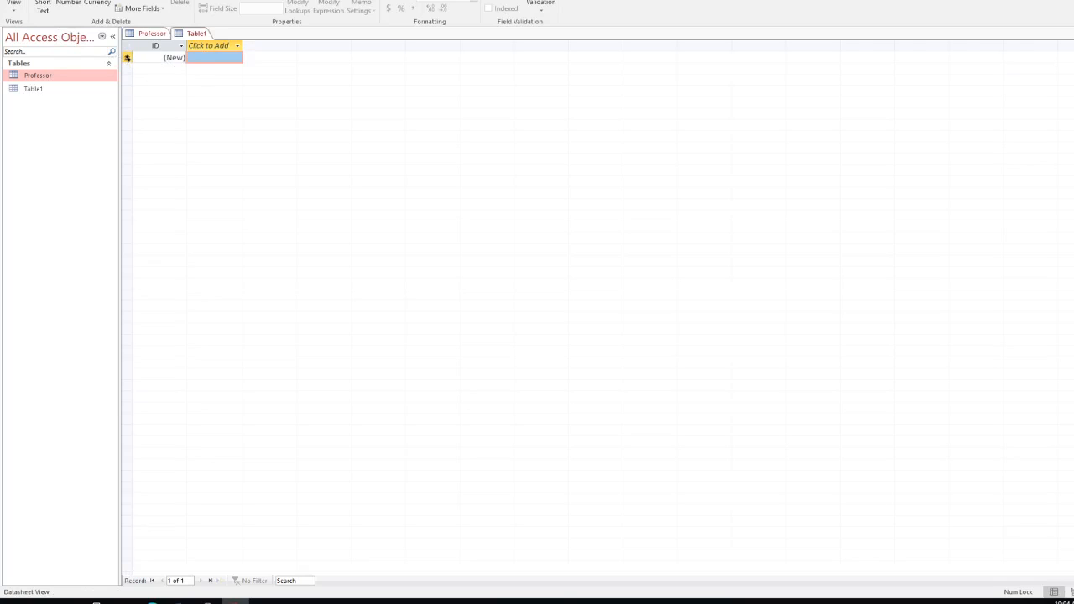
{"action": "right_click", "coordinate": [128, 60]}
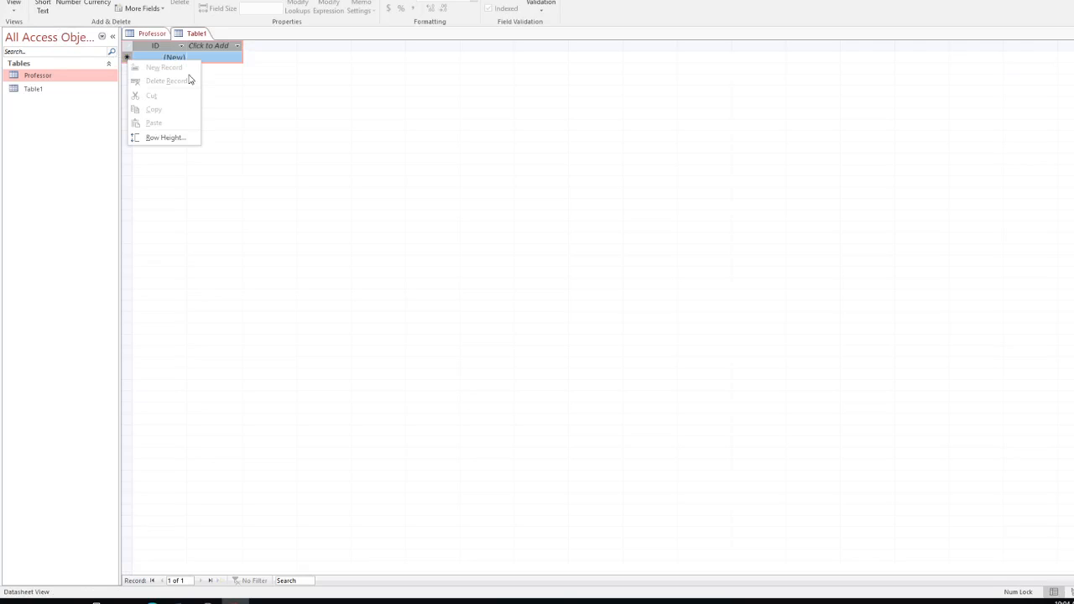
{"action": "left_click", "coordinate": [232, 83]}
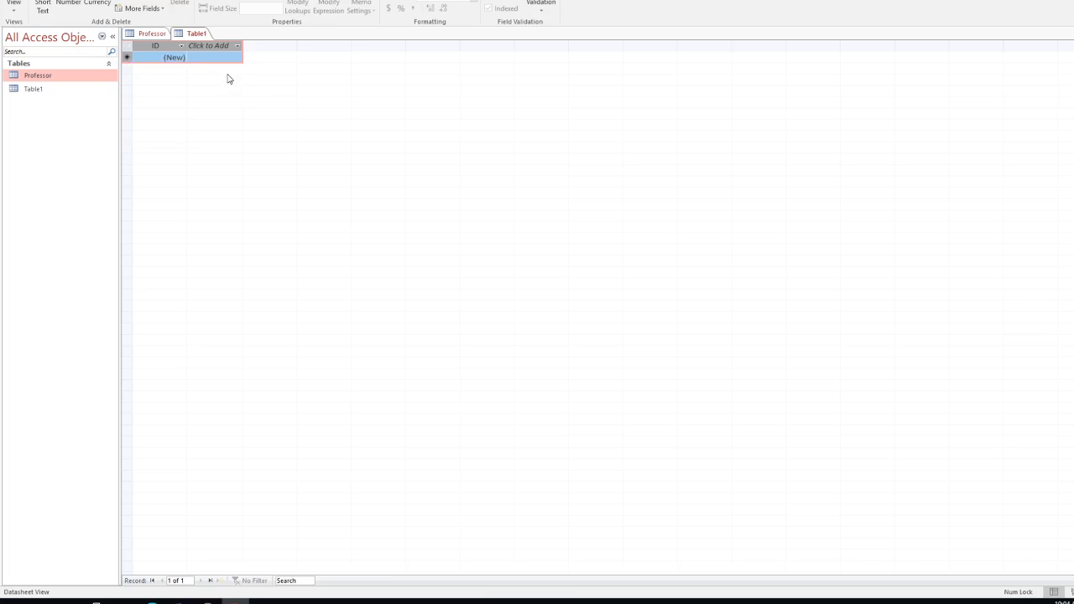
{"action": "left_click", "coordinate": [157, 56]}
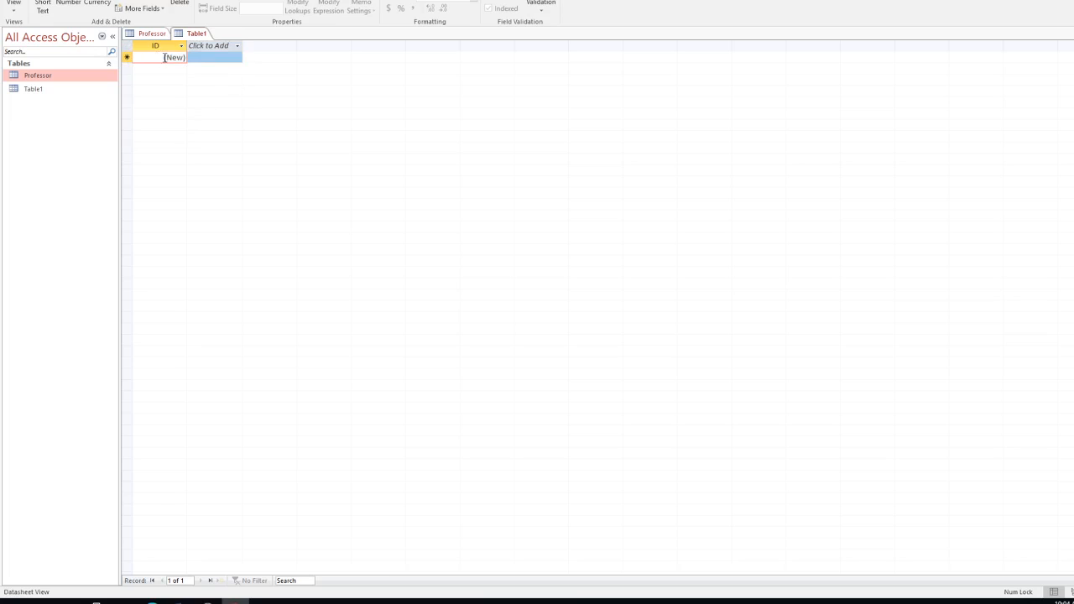
{"action": "left_click", "coordinate": [39, 93]}
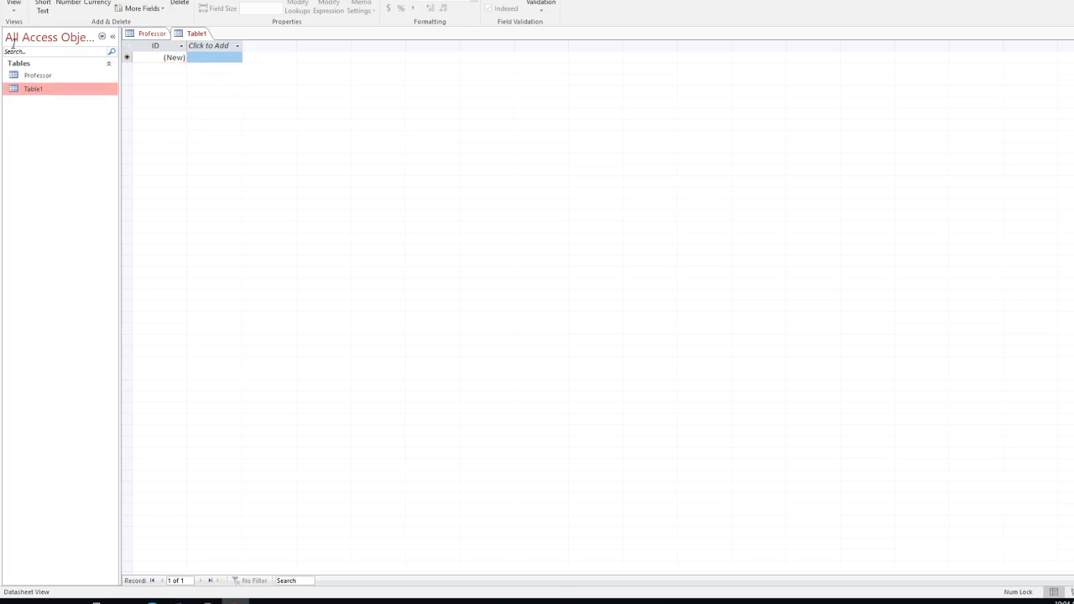
{"action": "left_click", "coordinate": [14, 7]}
Step: Save Table1 as Days_of_Week in Design View and insert a new field row below ID
{"action": "left_click", "coordinate": [44, 55]}
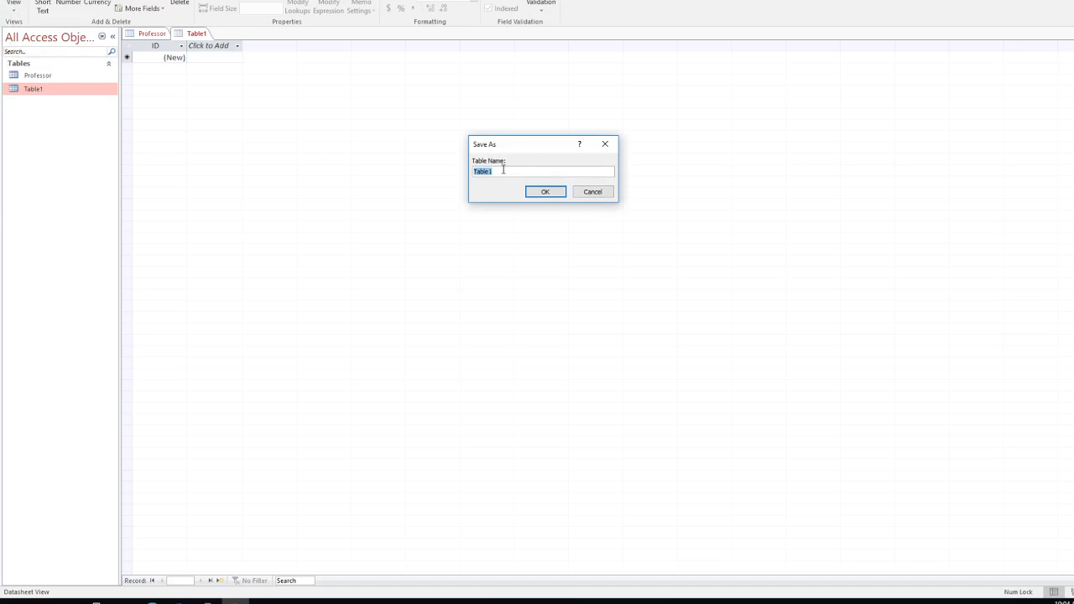
{"action": "key", "text": "BackSpace"}
{"action": "type", "text": "Days_of_"}
{"action": "type", "text": "Week"}
{"action": "left_click", "coordinate": [558, 193]}
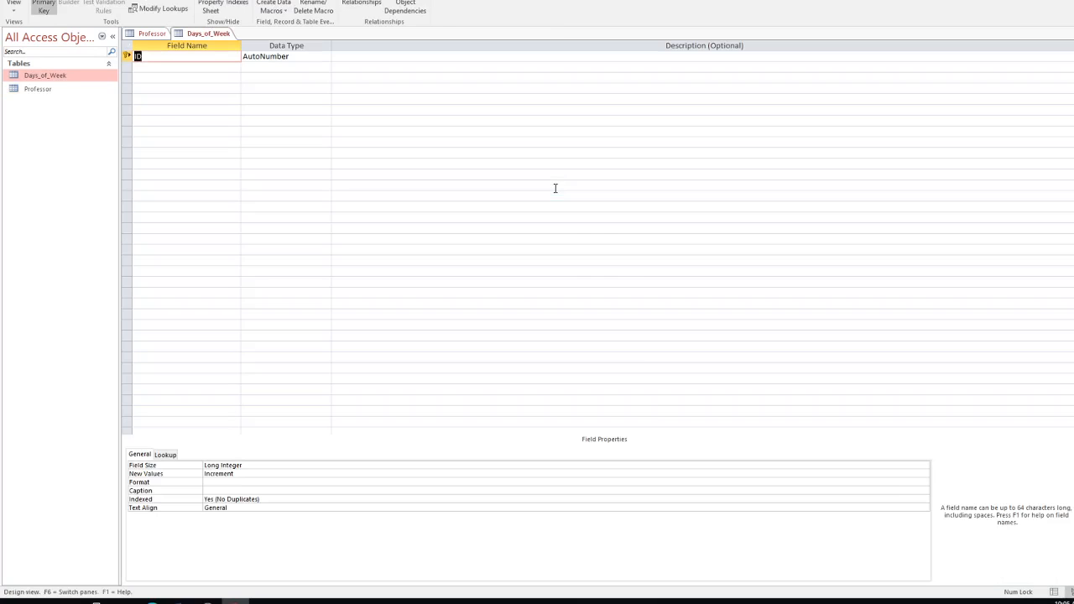
{"action": "left_click", "coordinate": [126, 56]}
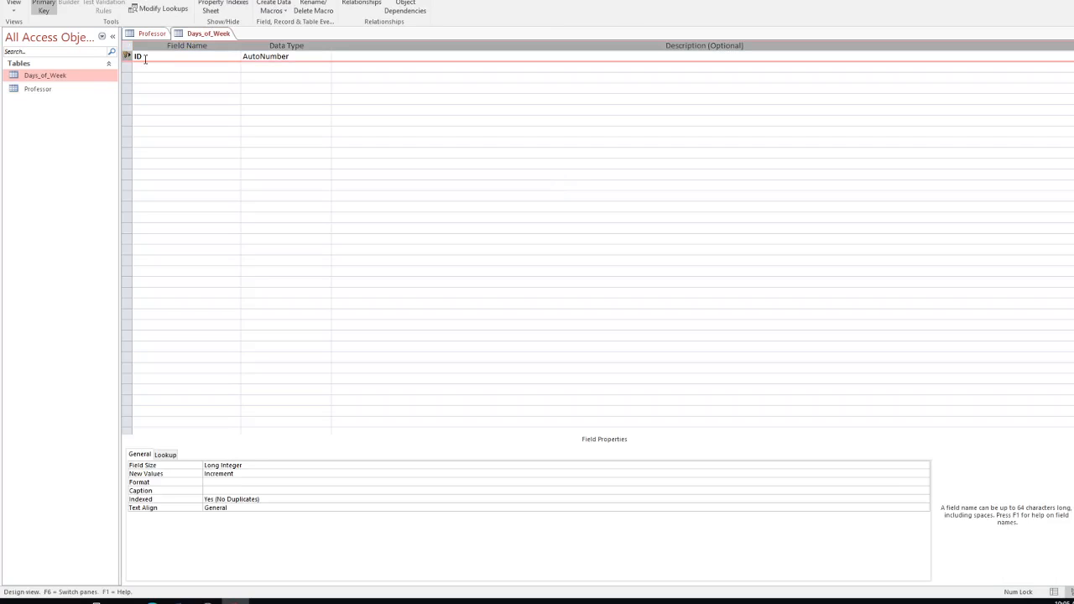
{"action": "right_click", "coordinate": [126, 57]}
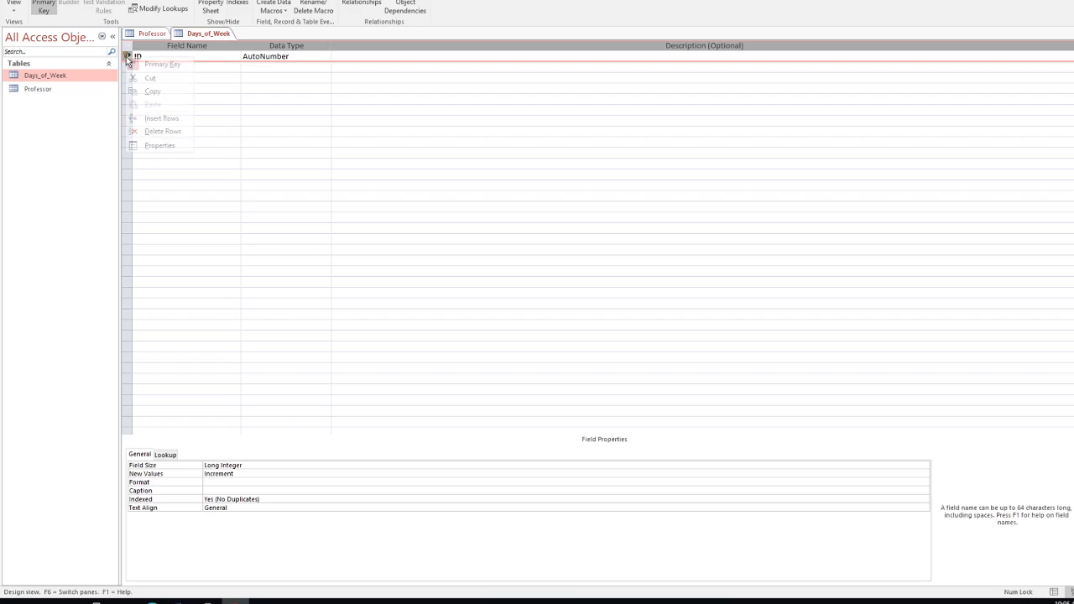
{"action": "left_click", "coordinate": [204, 65]}
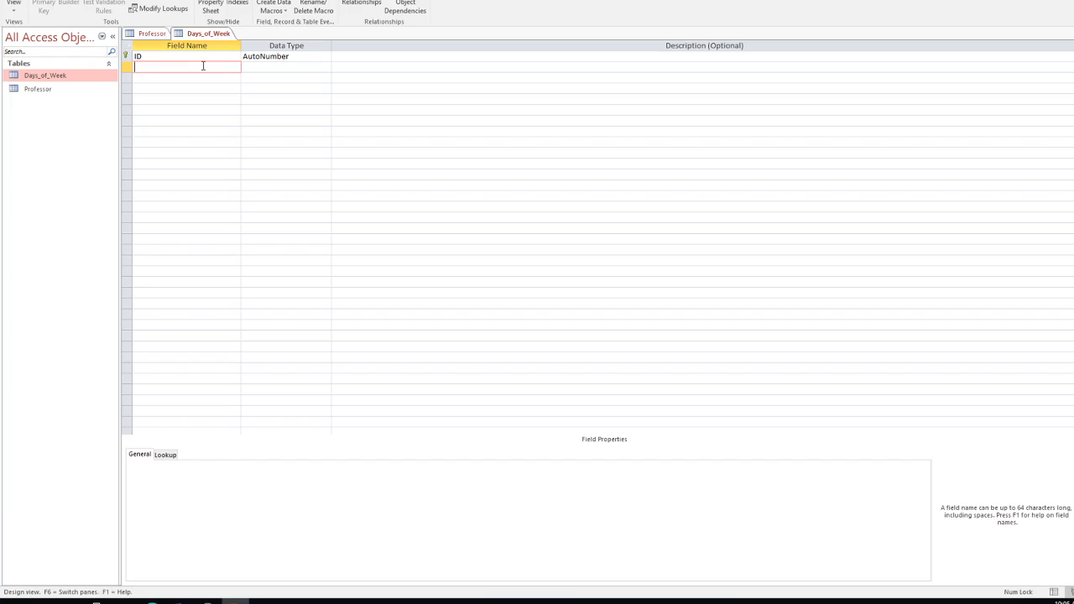
Step: Add Short Text fields Monday, Tuesday and Wednesday to the Days_of_Week design
{"action": "type", "text": "Monday"}
{"action": "left_click", "coordinate": [277, 69]}
{"action": "left_click", "coordinate": [200, 78]}
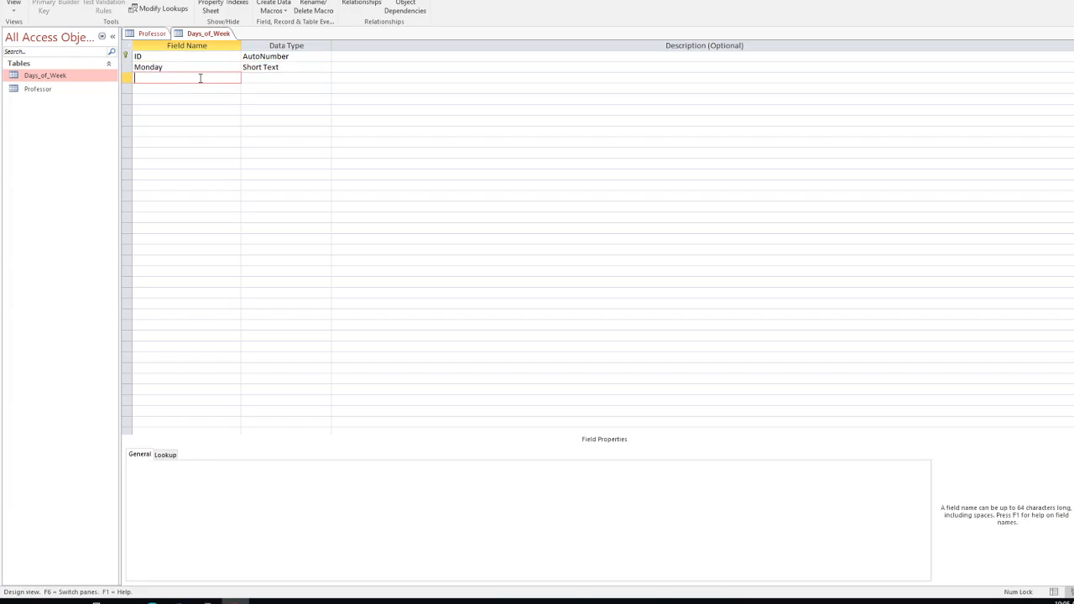
{"action": "type", "text": "Tuesday"}
{"action": "left_click", "coordinate": [261, 77]}
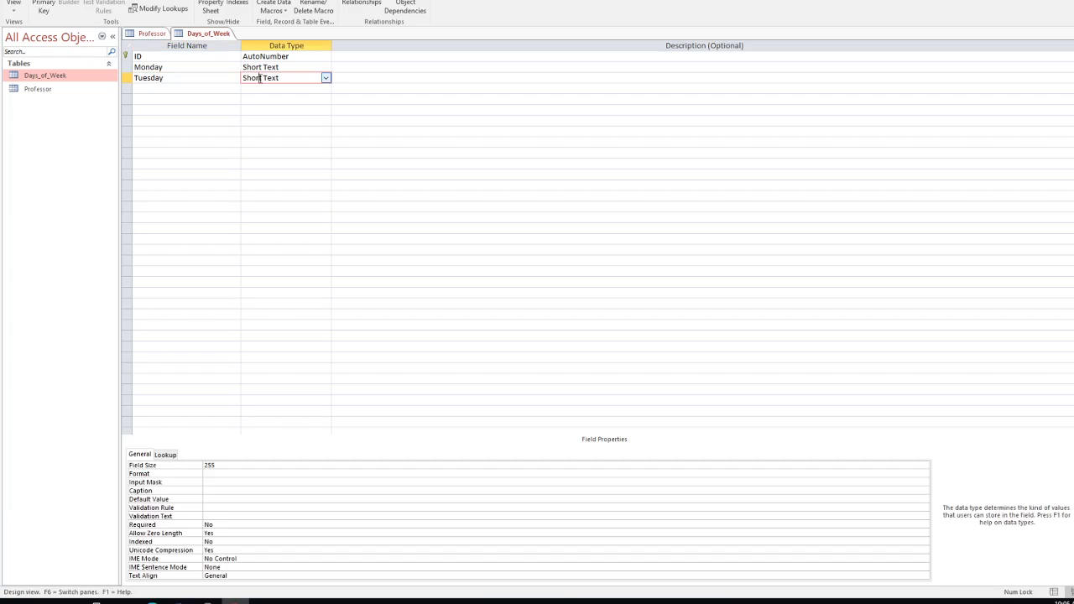
{"action": "left_click", "coordinate": [151, 89]}
{"action": "type", "text": "W"}
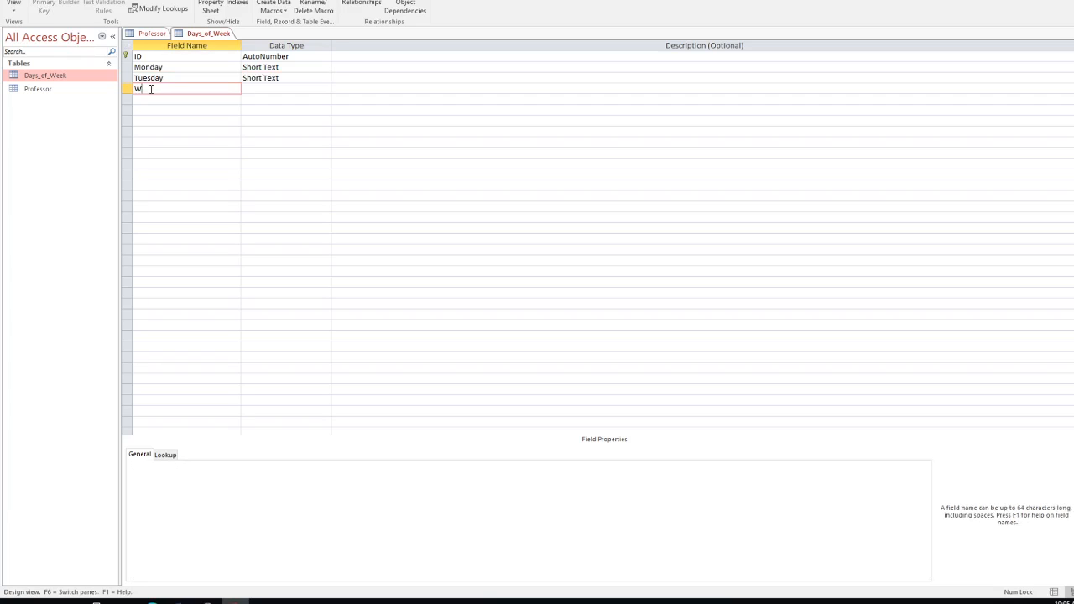
{"action": "type", "text": "ednesday"}
{"action": "left_click", "coordinate": [261, 88]}
Step: Add Short Text fields Thursday, Friday, Saturday and Sunday
{"action": "left_click", "coordinate": [203, 101]}
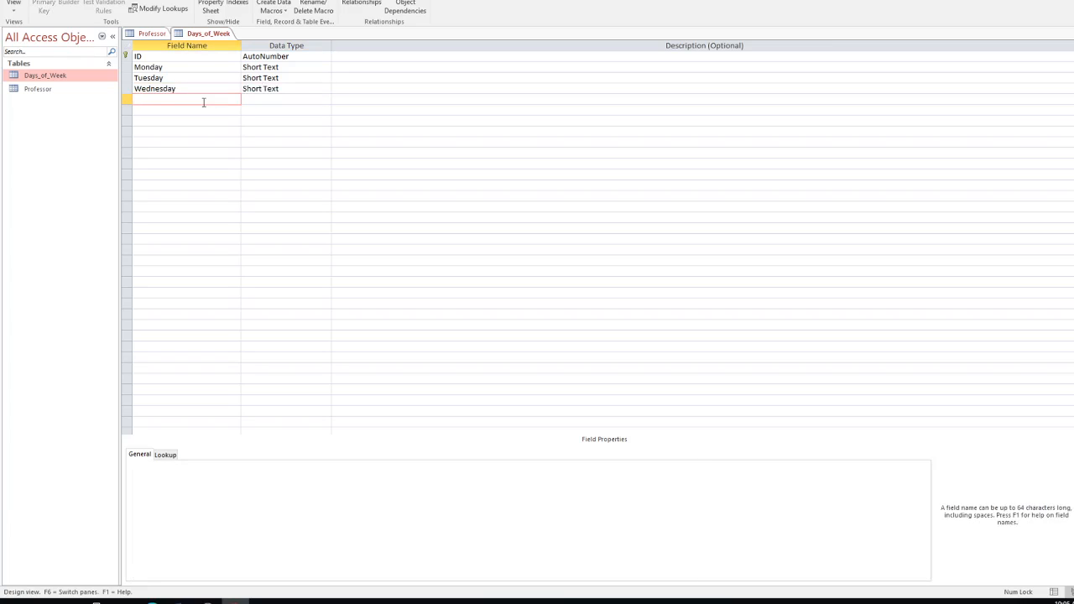
{"action": "type", "text": "Thursday"}
{"action": "left_click", "coordinate": [254, 101]}
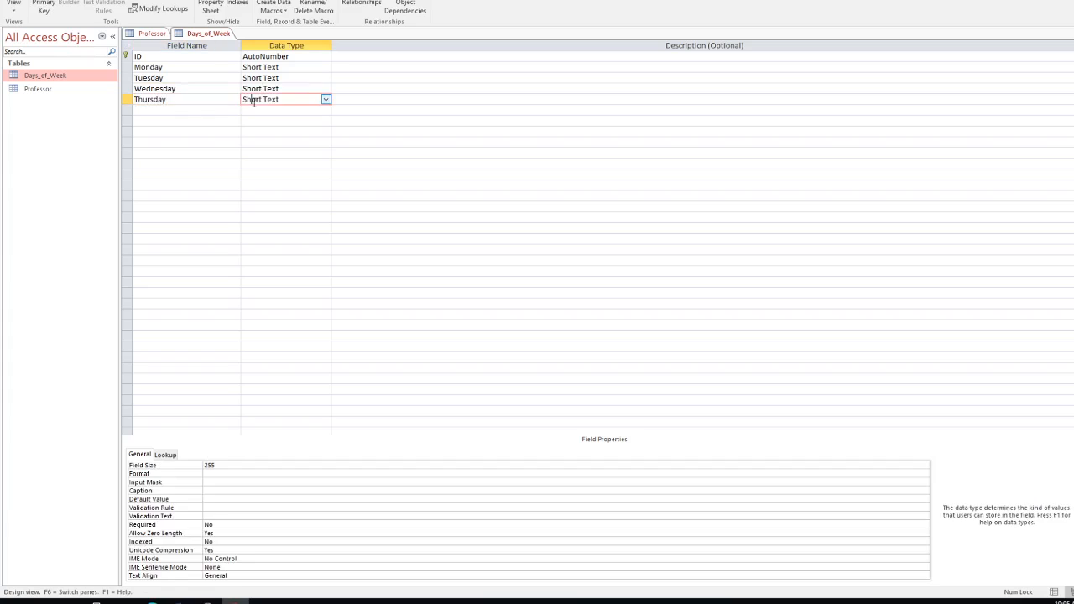
{"action": "left_click", "coordinate": [145, 110]}
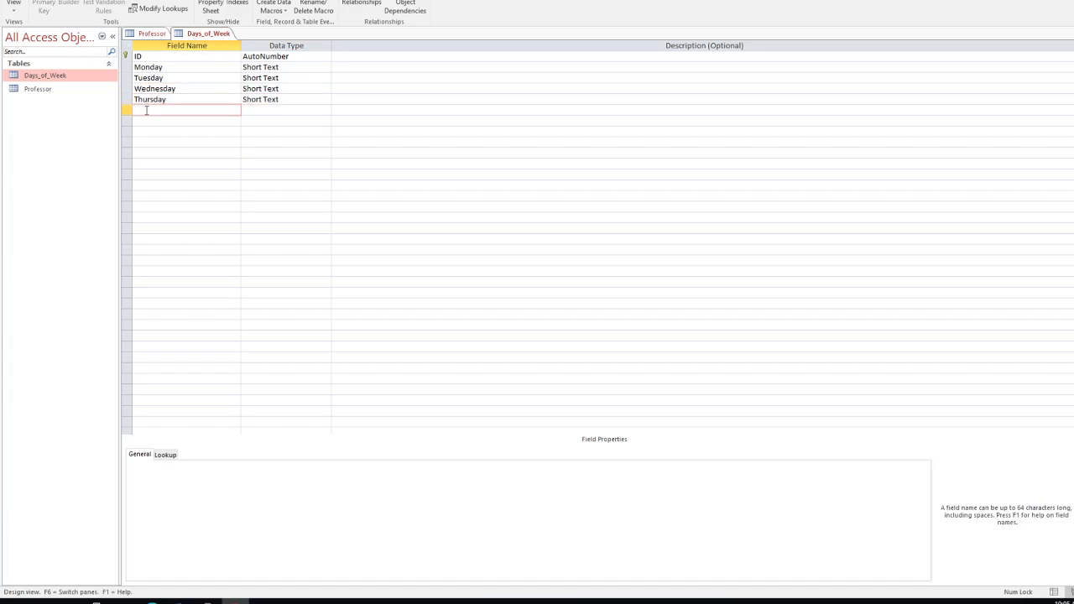
{"action": "type", "text": "Friday"}
{"action": "left_click", "coordinate": [275, 110]}
{"action": "left_click", "coordinate": [189, 120]}
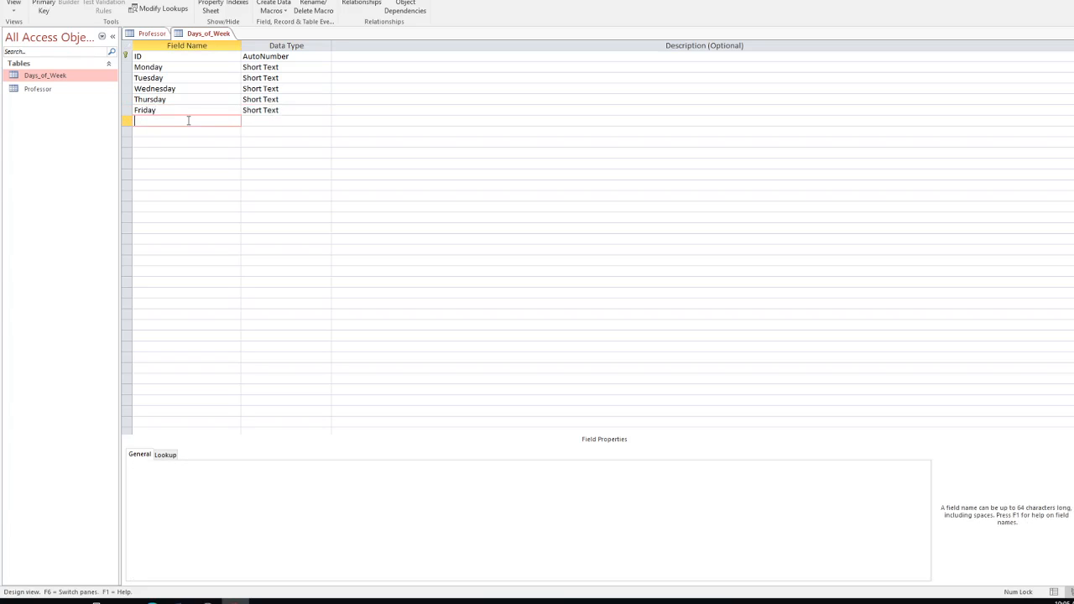
{"action": "type", "text": "Saturday"}
{"action": "left_click", "coordinate": [261, 121]}
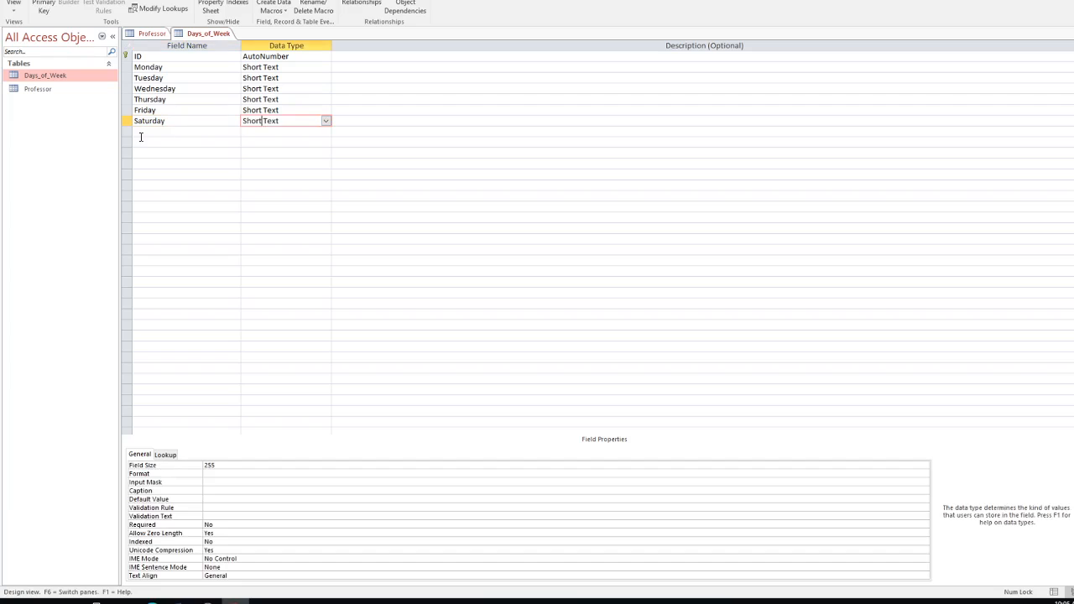
{"action": "left_click", "coordinate": [141, 132]}
{"action": "type", "text": "Su"}
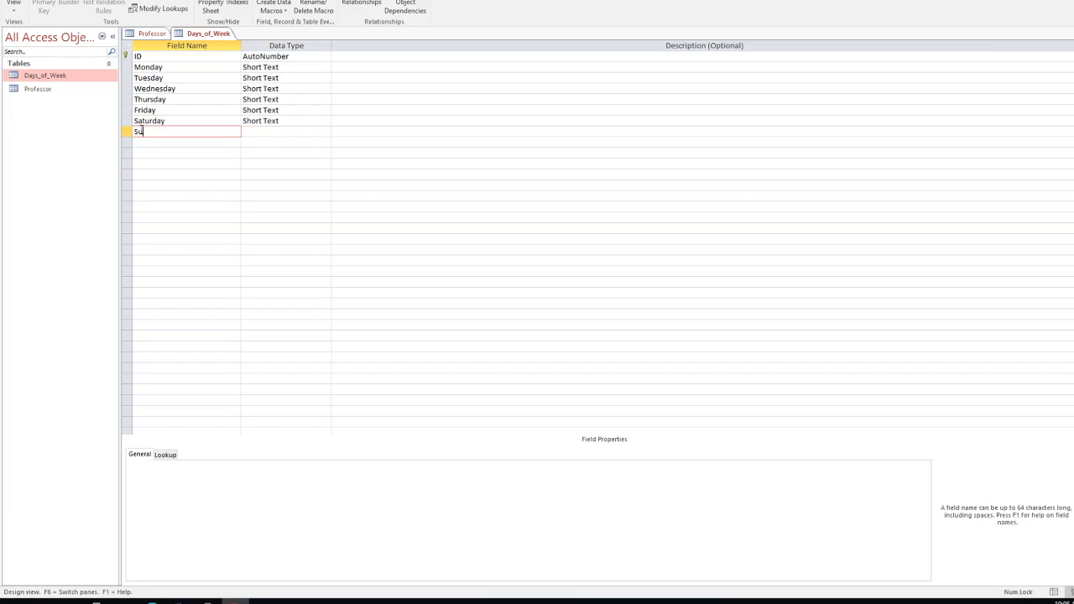
{"action": "type", "text": "nday"}
{"action": "left_click", "coordinate": [257, 129]}
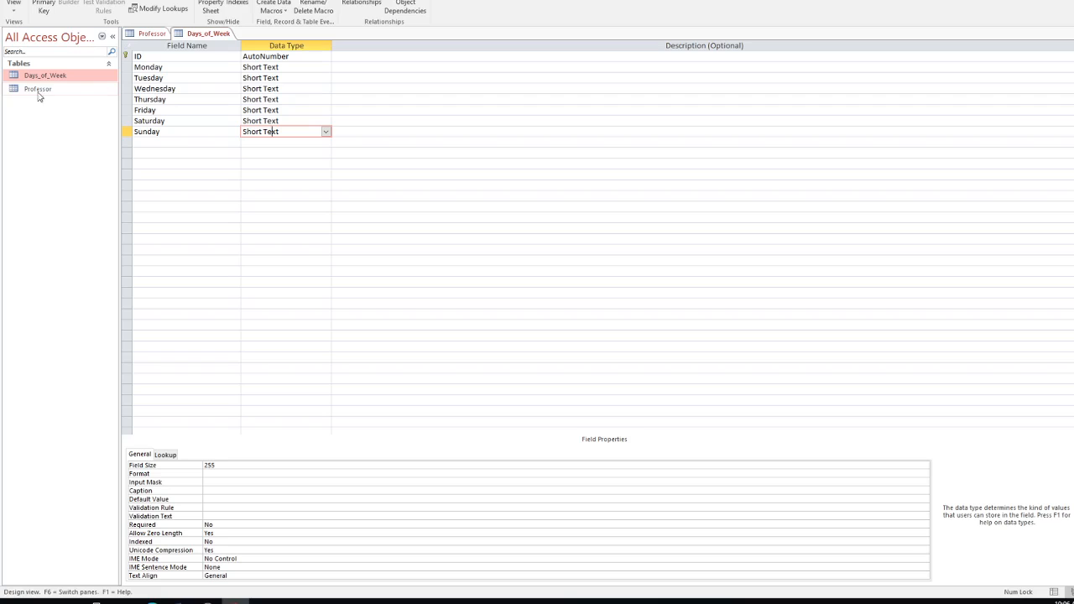
Step: Create another blank table and save it as Hours_of_Day in Design View
{"action": "left_click", "coordinate": [29, 92]}
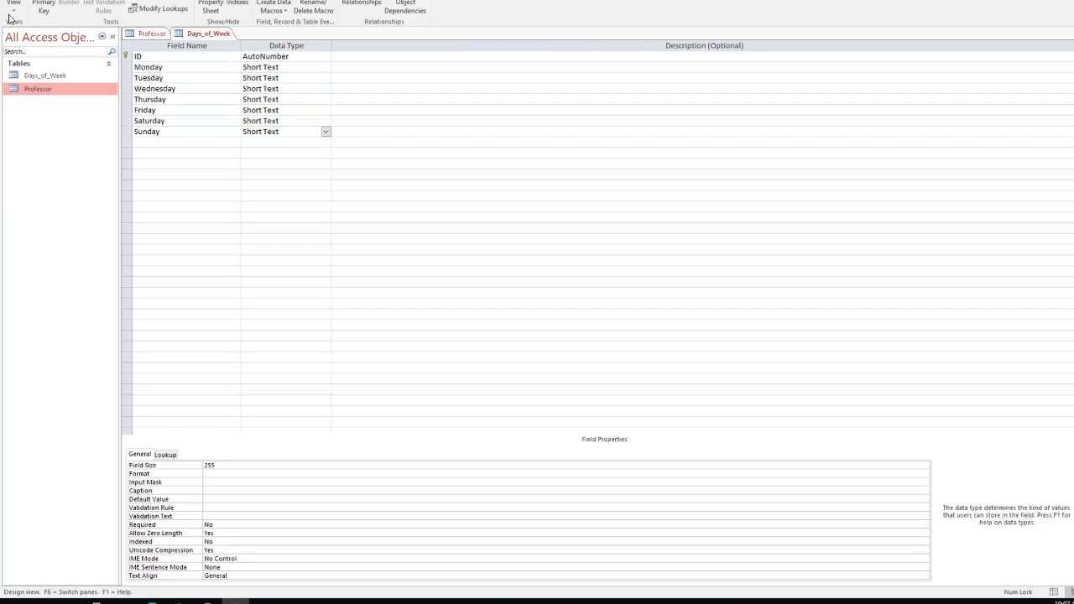
{"action": "left_click", "coordinate": [76, 0]}
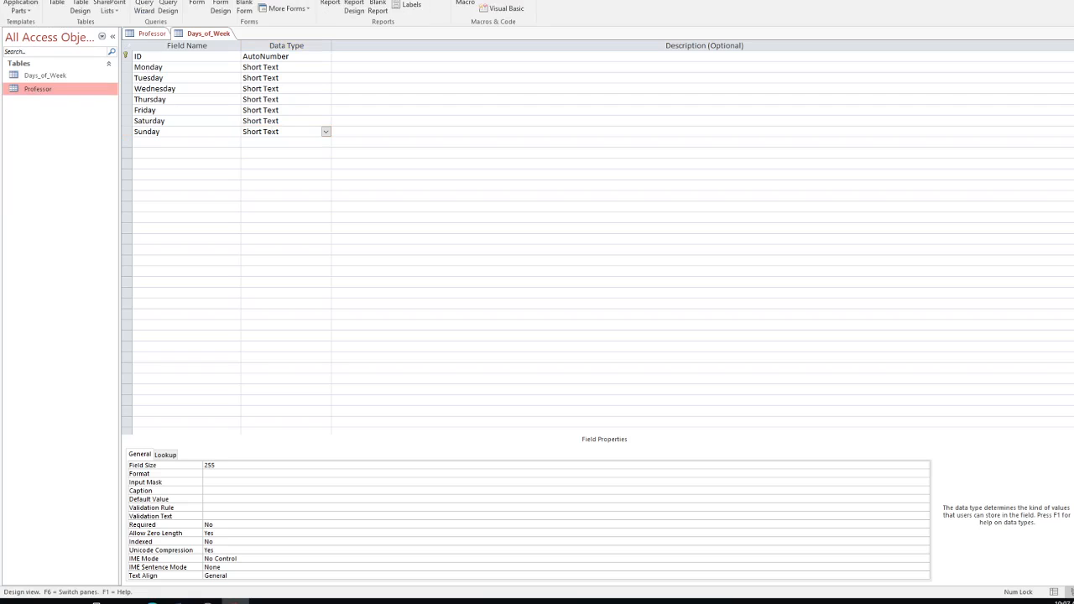
{"action": "left_click", "coordinate": [57, 4]}
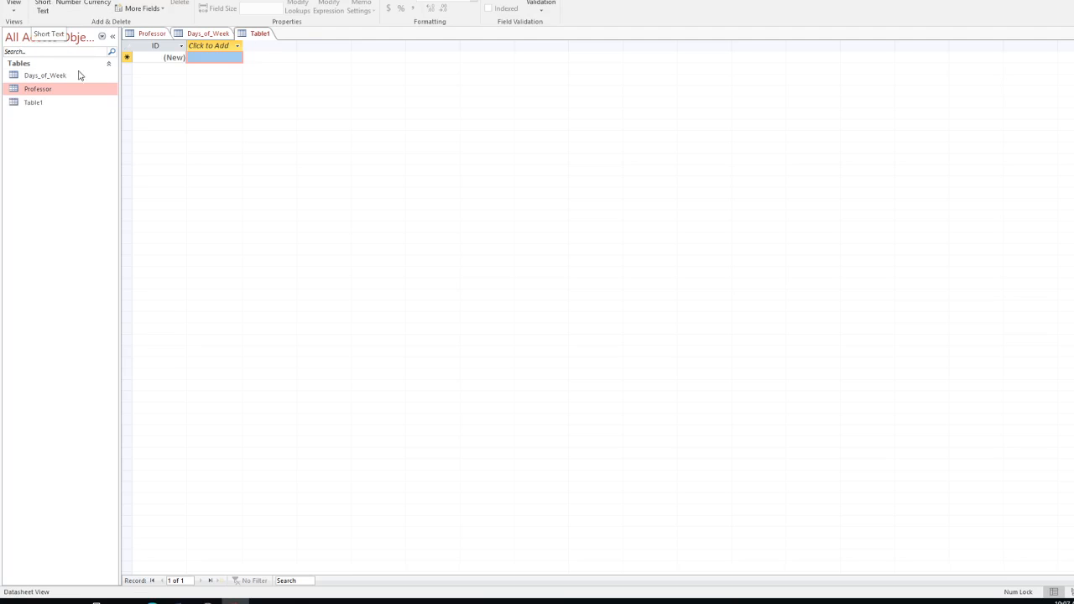
{"action": "left_click", "coordinate": [32, 103]}
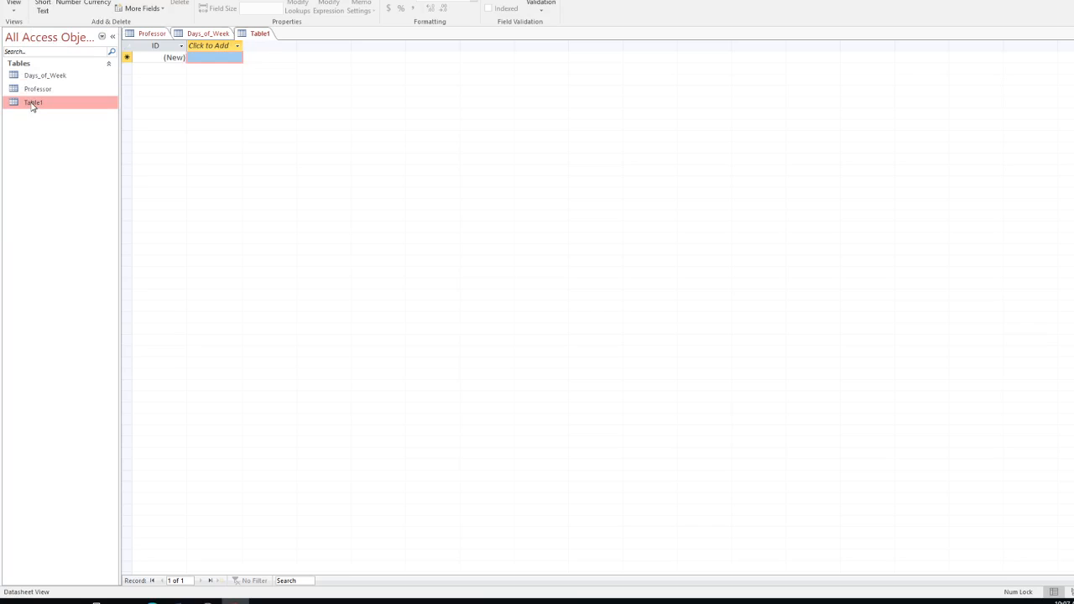
{"action": "left_click", "coordinate": [13, 5]}
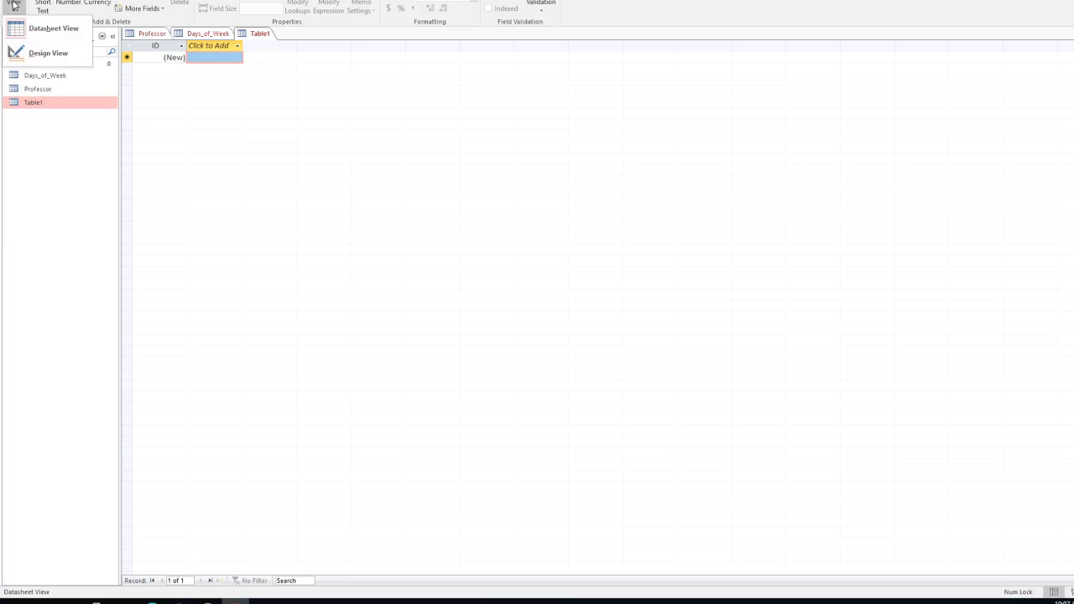
{"action": "left_click", "coordinate": [47, 55]}
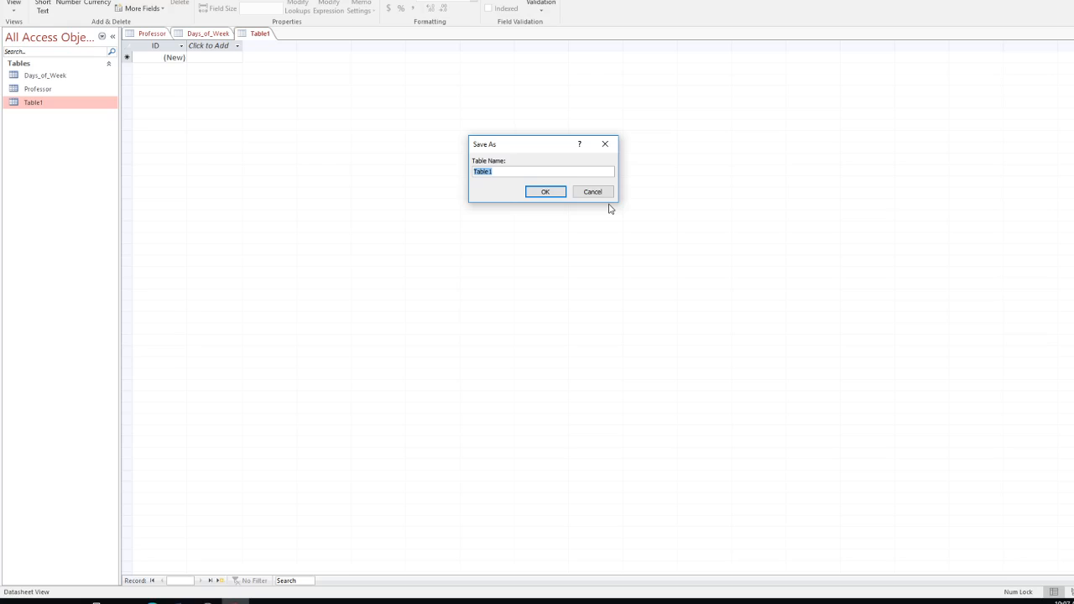
{"action": "type", "text": "Hours_of_Day"}
{"action": "left_click", "coordinate": [564, 193]}
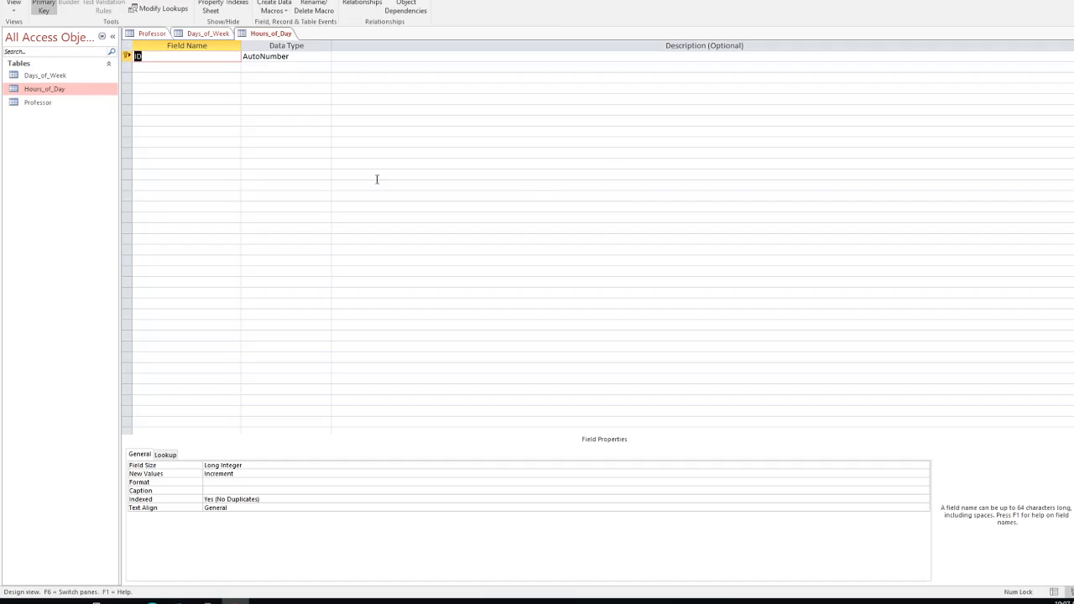
Step: Delete the ID primary key row from Days_of_Week so Monday comes first, then reopen Hours_of_Day
{"action": "double_click", "coordinate": [46, 75]}
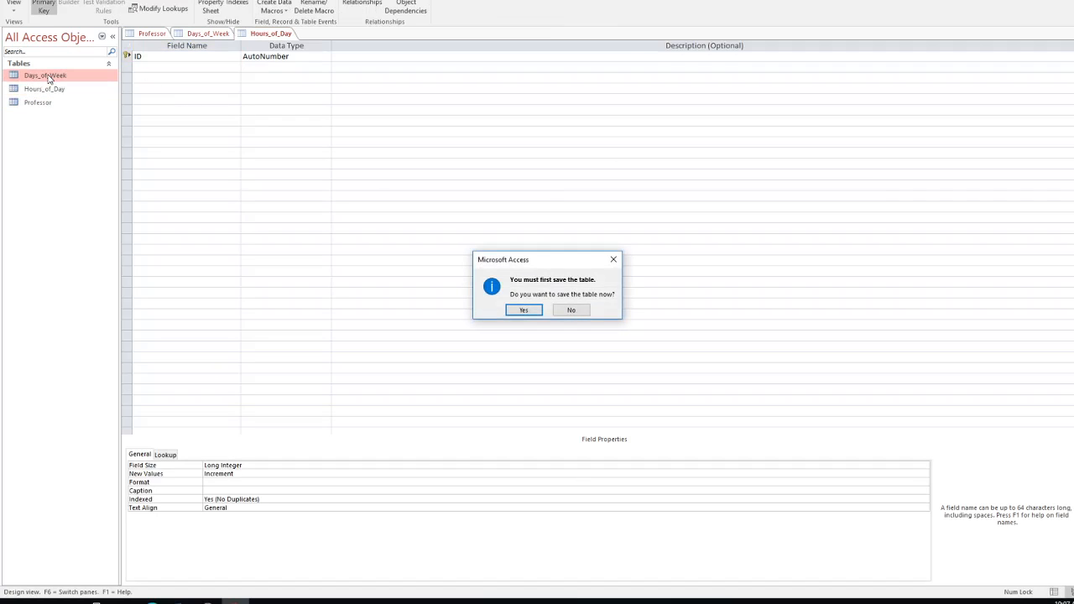
{"action": "left_click", "coordinate": [571, 310]}
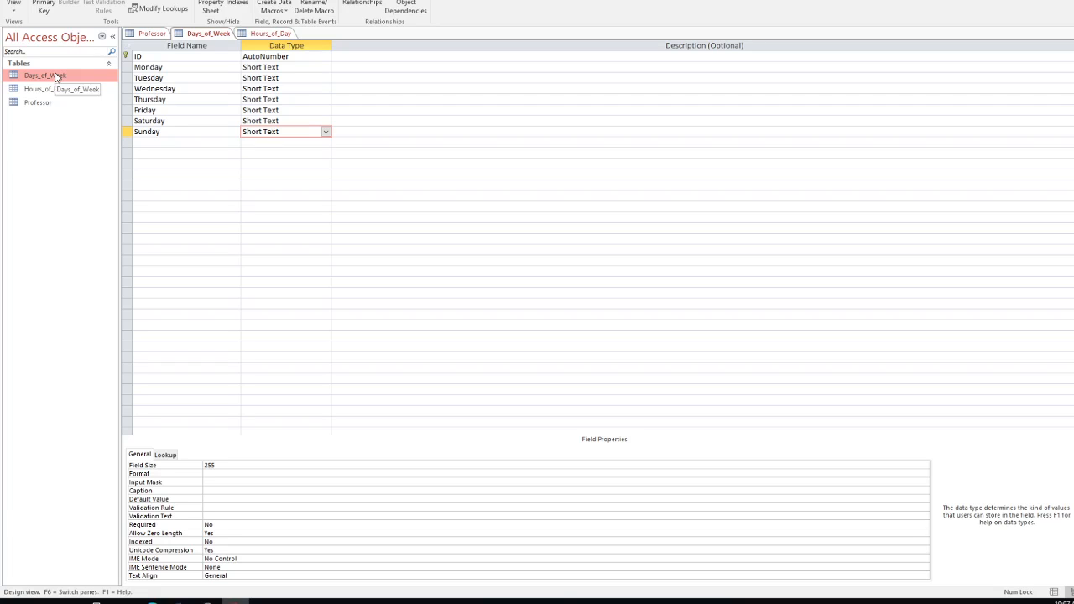
{"action": "left_click", "coordinate": [142, 56]}
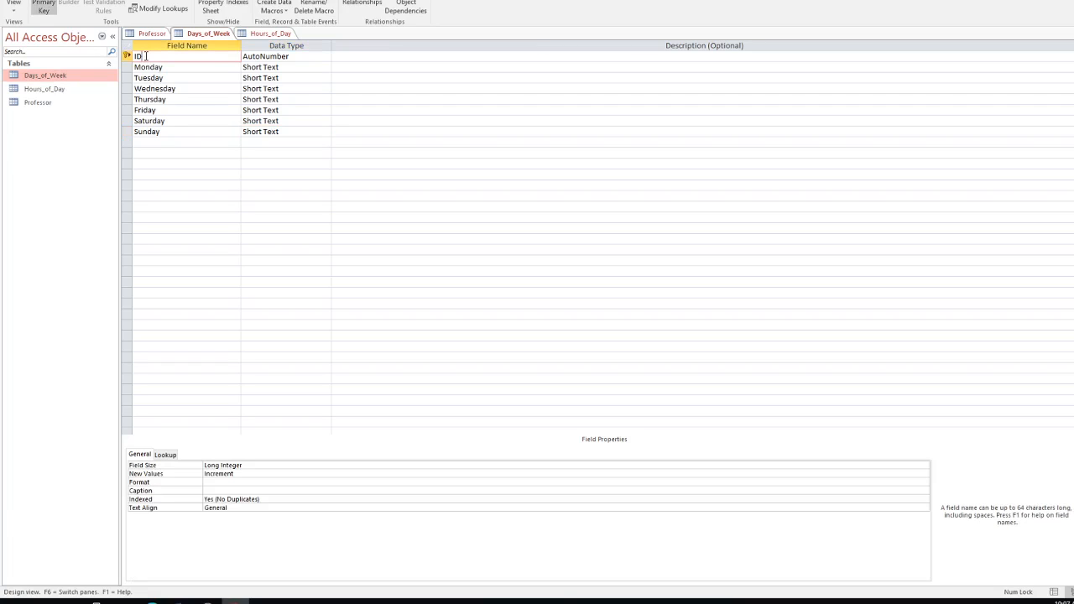
{"action": "right_click", "coordinate": [145, 57]}
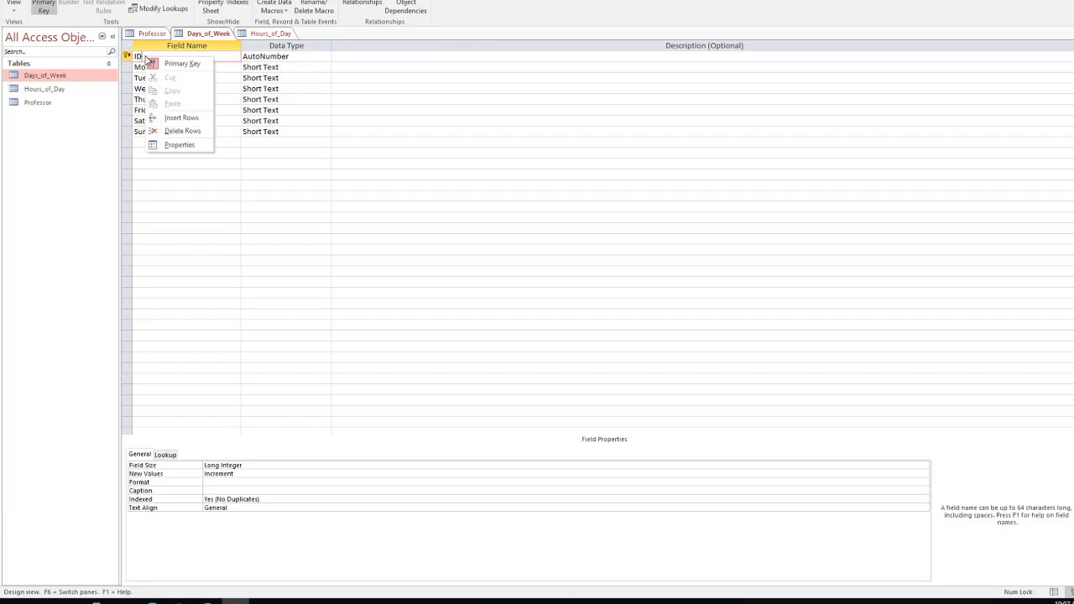
{"action": "left_click", "coordinate": [186, 132]}
{"action": "left_click", "coordinate": [524, 310]}
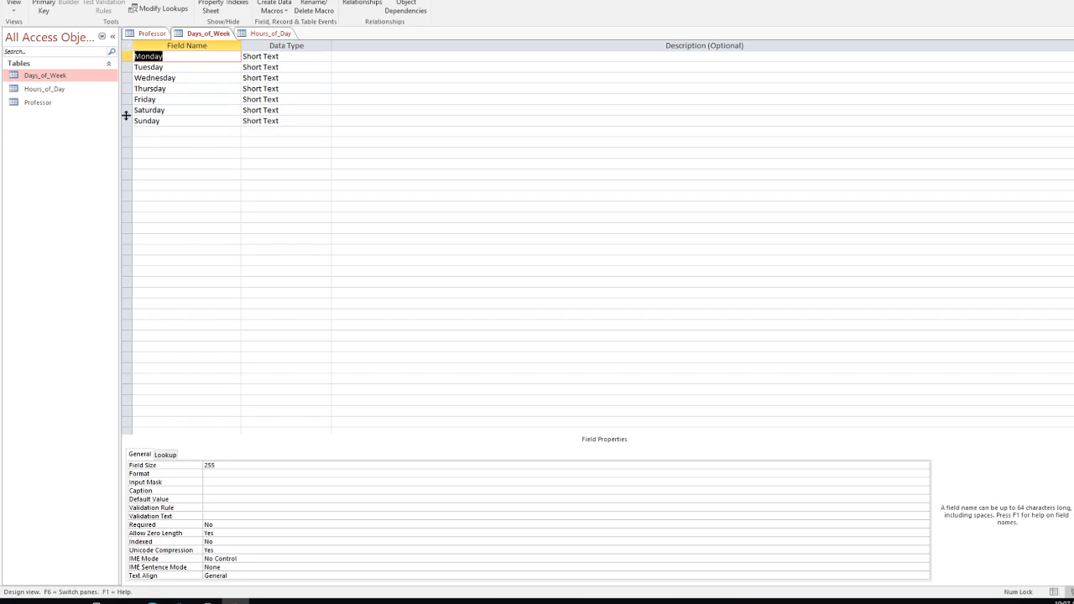
{"action": "left_click", "coordinate": [164, 137]}
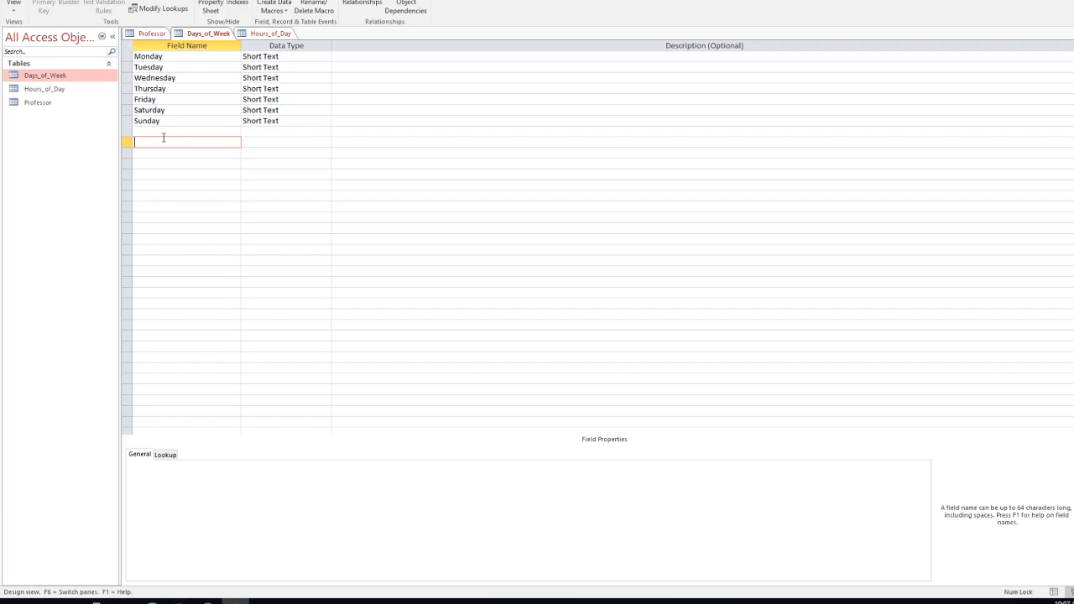
{"action": "double_click", "coordinate": [55, 89]}
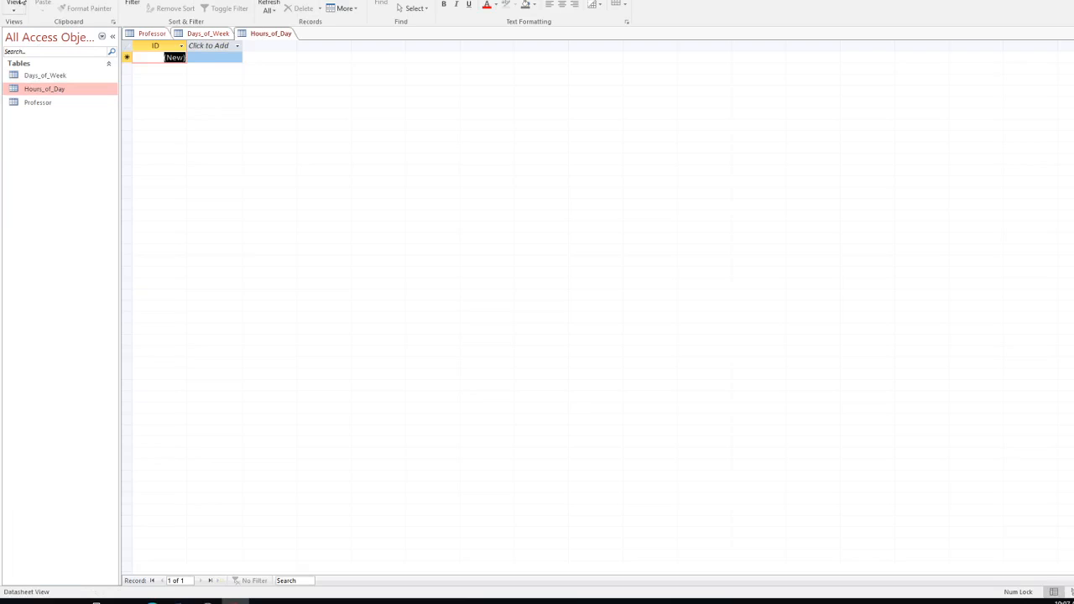
{"action": "left_click", "coordinate": [14, 8]}
Step: Add an 8:00 field to Hours_of_Day with the Date/Time data type
{"action": "left_click", "coordinate": [37, 49]}
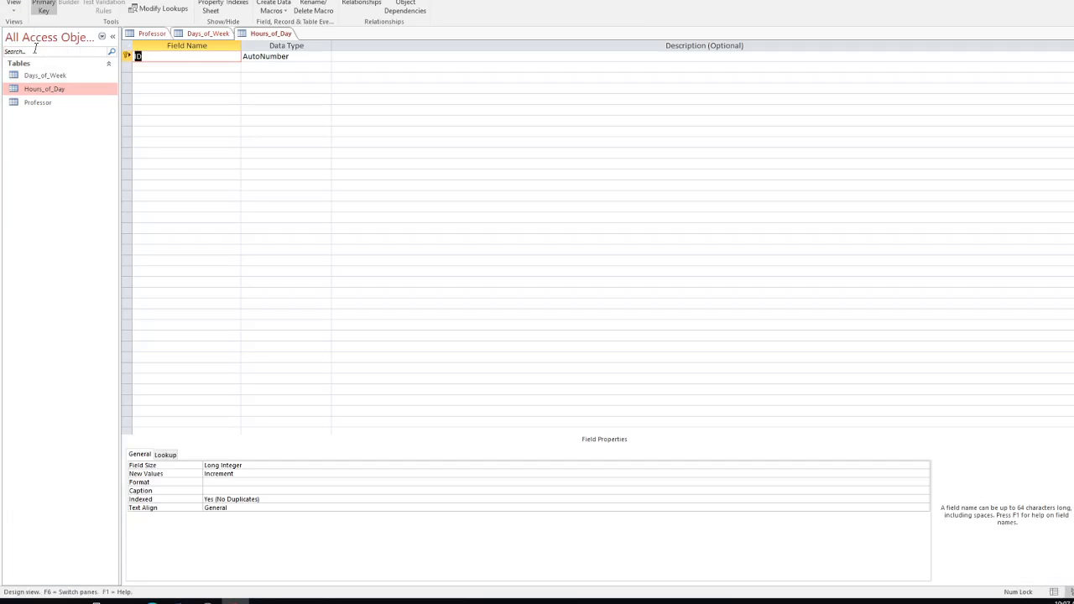
{"action": "left_click", "coordinate": [170, 70]}
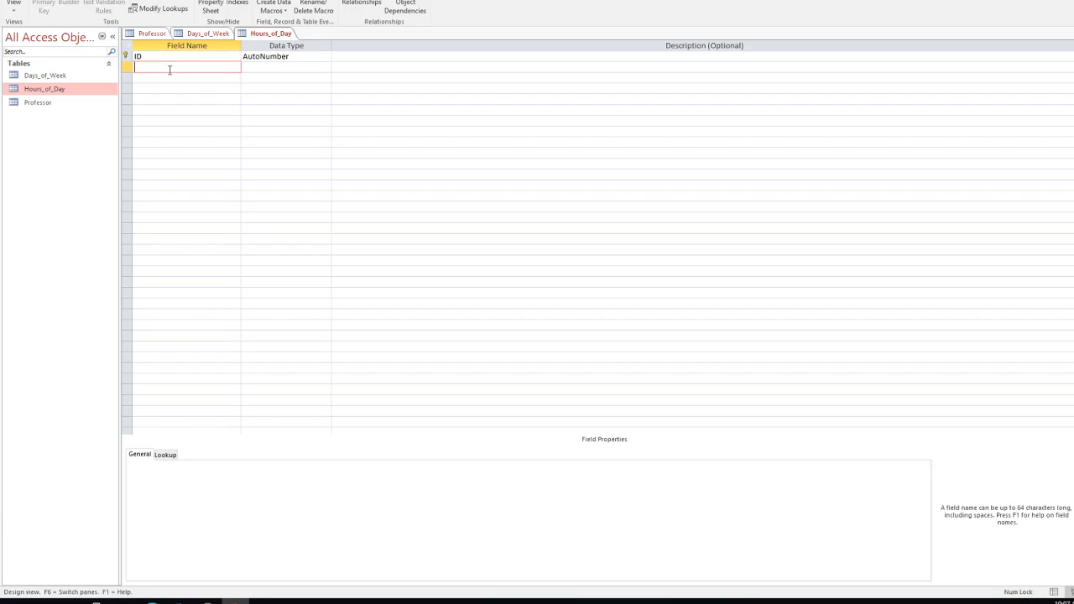
{"action": "type", "text": "0800"}
{"action": "key", "text": "BackSpace"}
{"action": "key", "text": "BackSpace"}
{"action": "key", "text": "BackSpace"}
{"action": "key", "text": "BackSpace"}
{"action": "type", "text": "8:00"}
{"action": "left_click", "coordinate": [172, 80]}
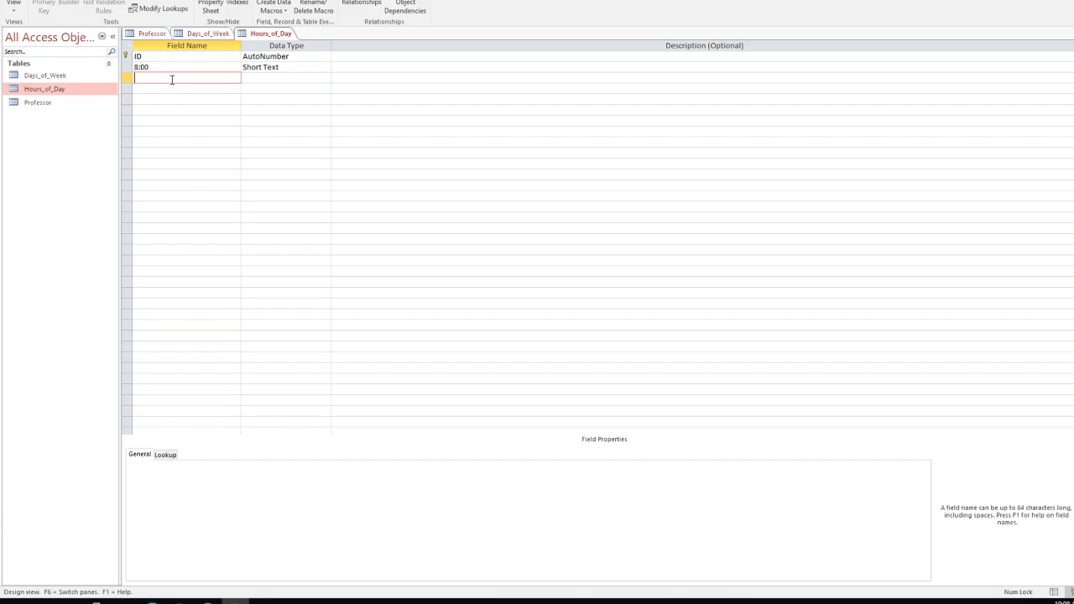
{"action": "left_click", "coordinate": [261, 69]}
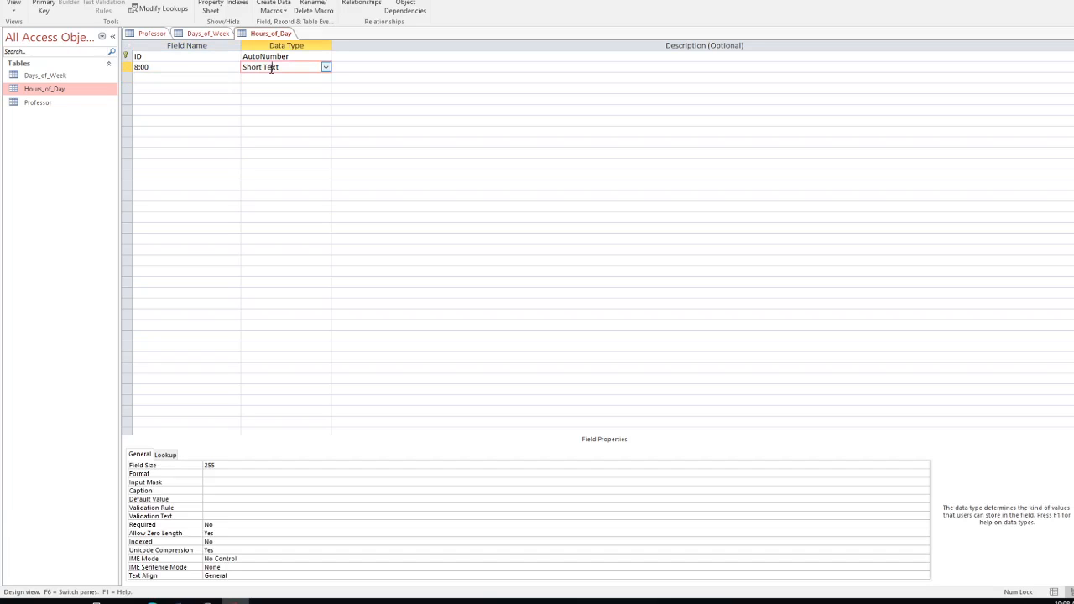
{"action": "left_click", "coordinate": [326, 67]}
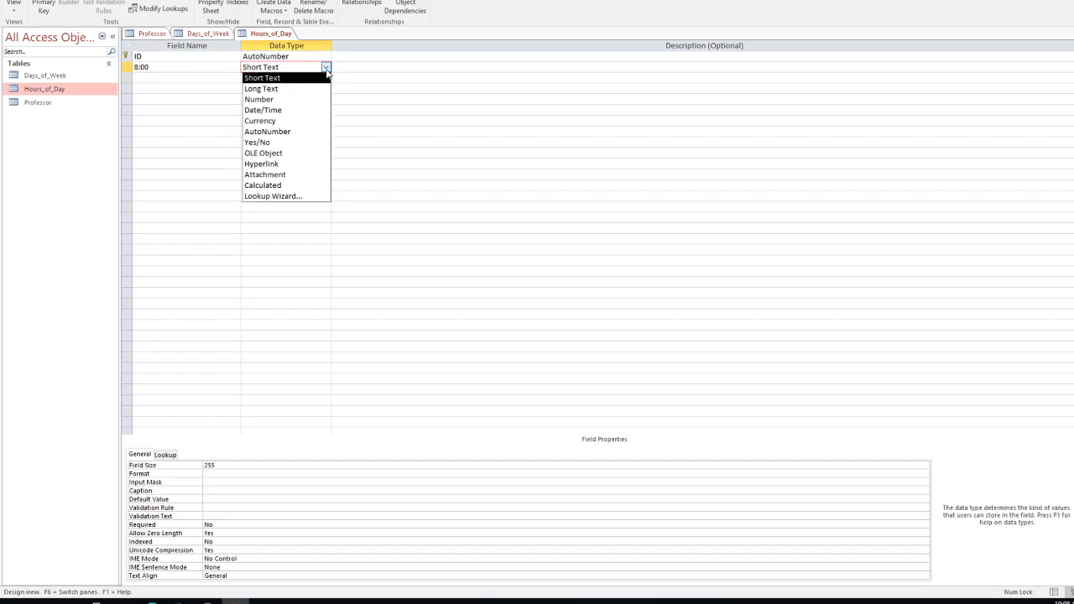
{"action": "left_click", "coordinate": [279, 110]}
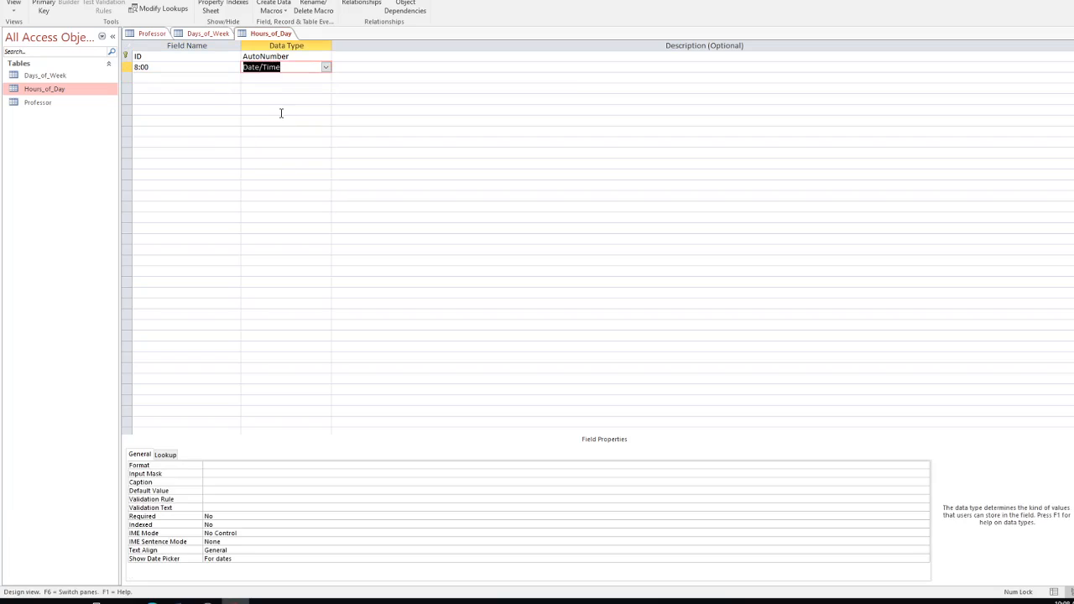
Step: Add fields 9:00, 10:00 and 11:00 with the default Short Text type
{"action": "left_click", "coordinate": [178, 79]}
{"action": "type", "text": "9:00"}
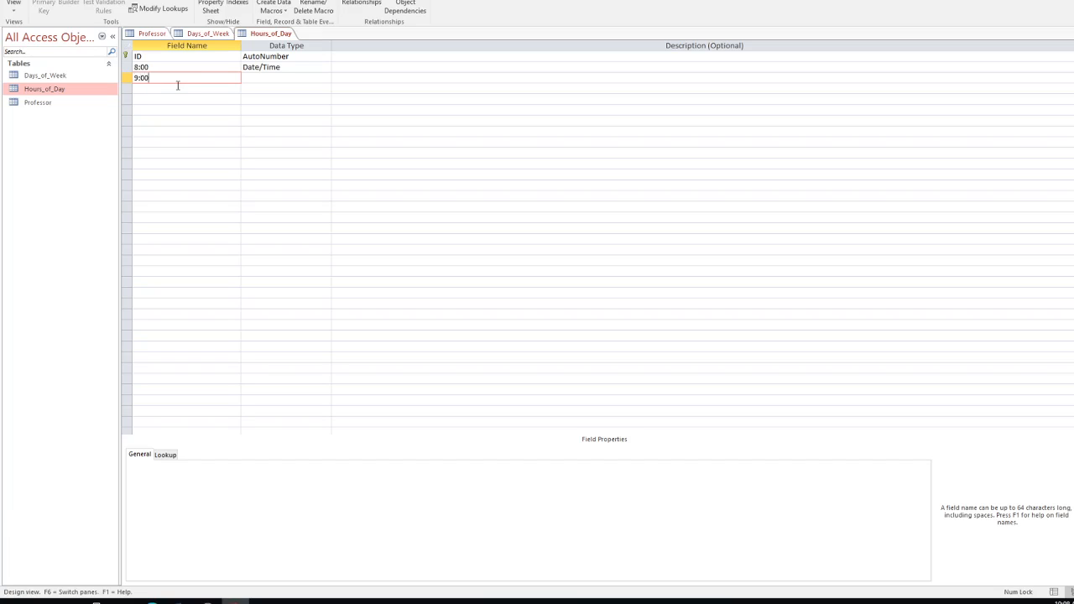
{"action": "left_click", "coordinate": [184, 89]}
{"action": "type", "text": "10:00"}
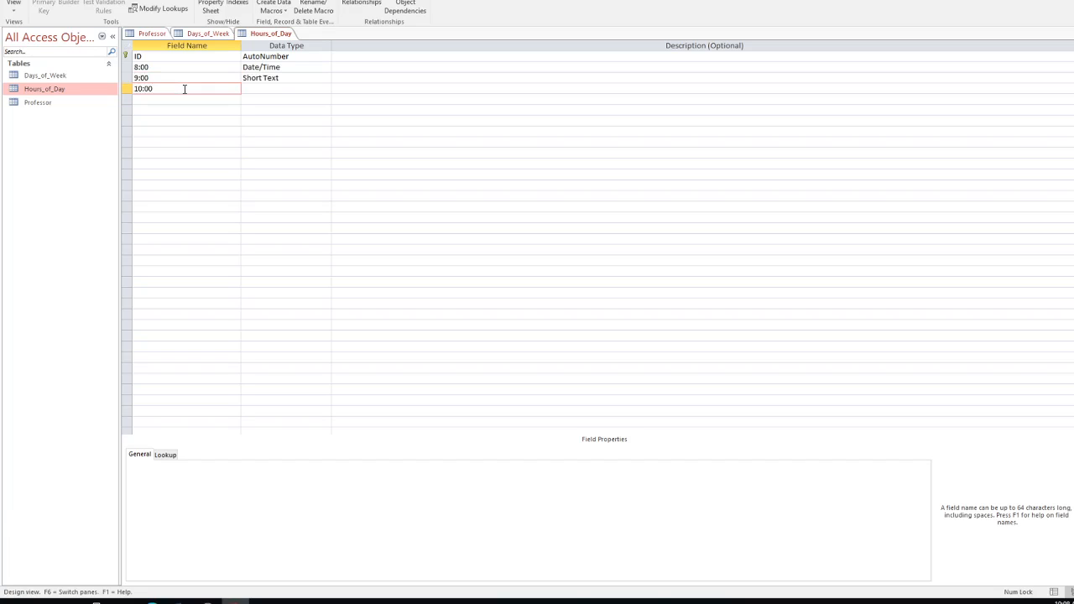
{"action": "key", "text": "Tab"}
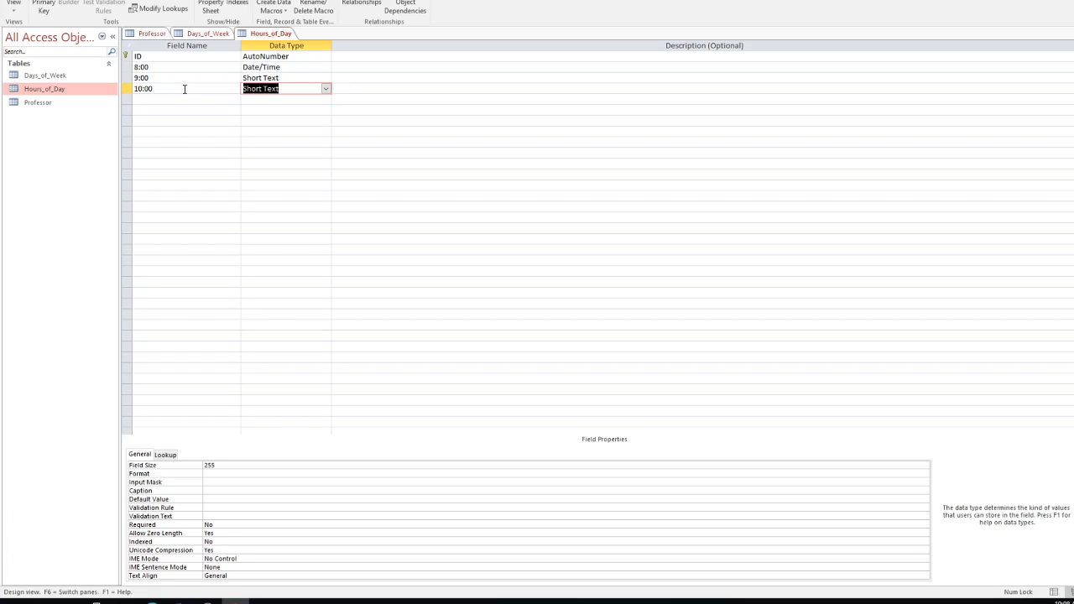
{"action": "left_click", "coordinate": [171, 98]}
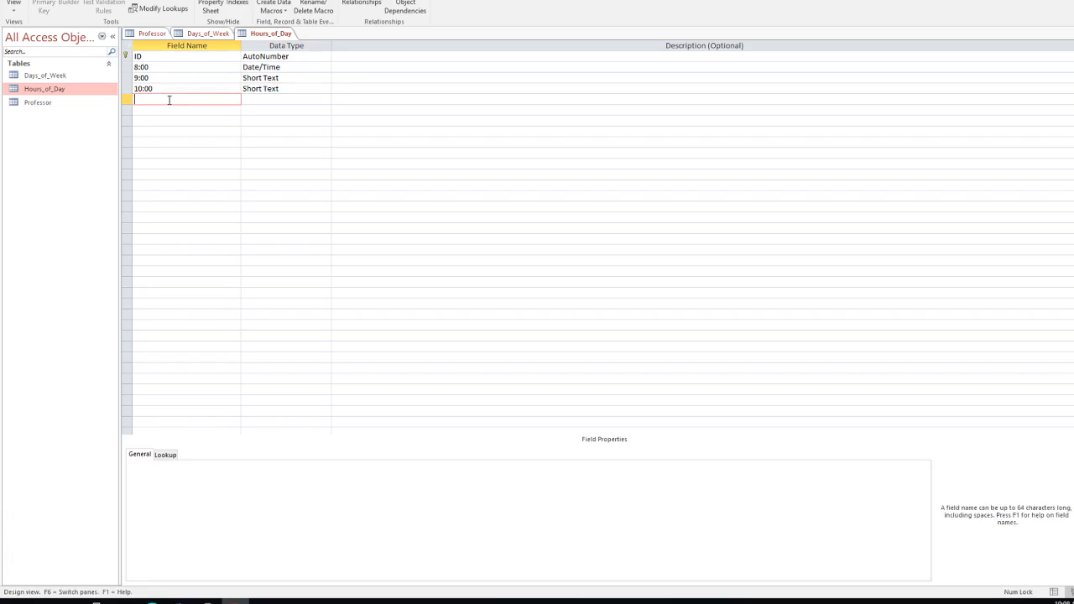
{"action": "type", "text": "11:00"}
{"action": "key", "text": "Tab"}
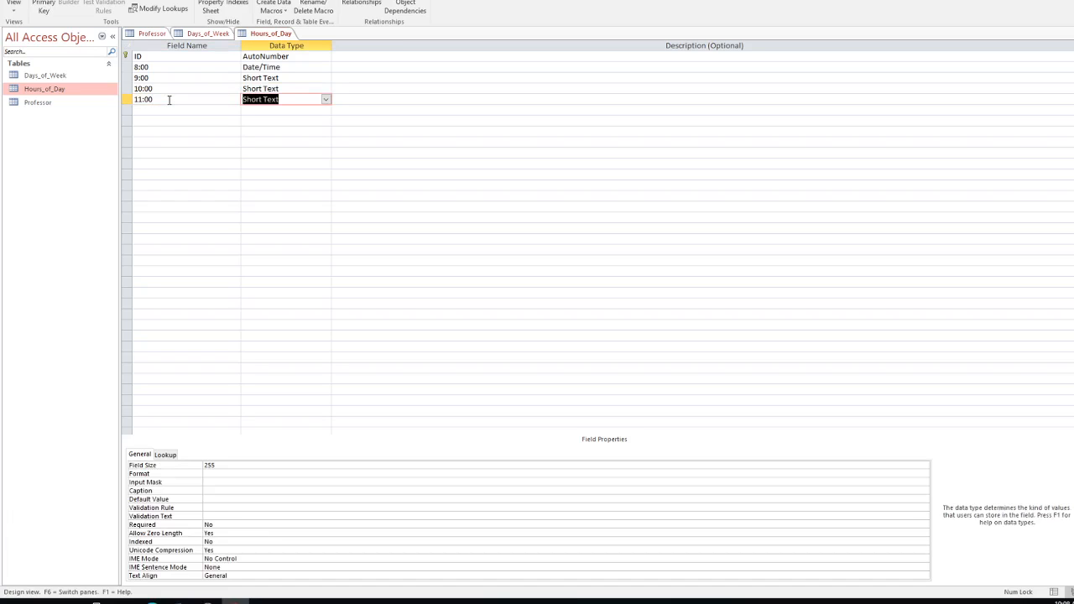
Step: Add fields 12:00 and 13:00 as Short Text and begin the next hour's field name
{"action": "left_click", "coordinate": [169, 109]}
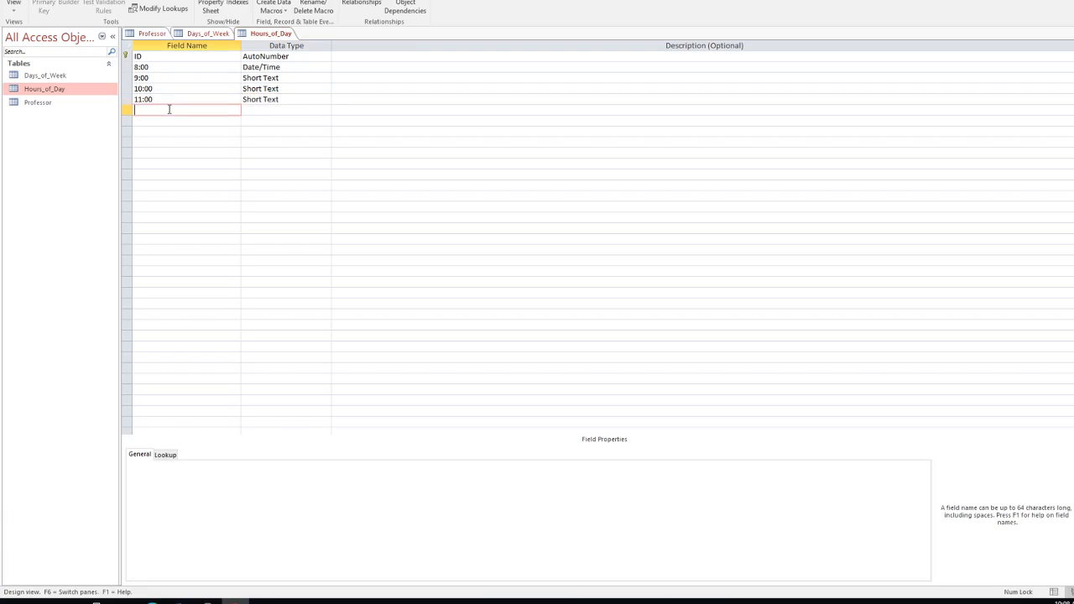
{"action": "type", "text": "12:00"}
{"action": "key", "text": "Tab"}
{"action": "left_click", "coordinate": [165, 120]}
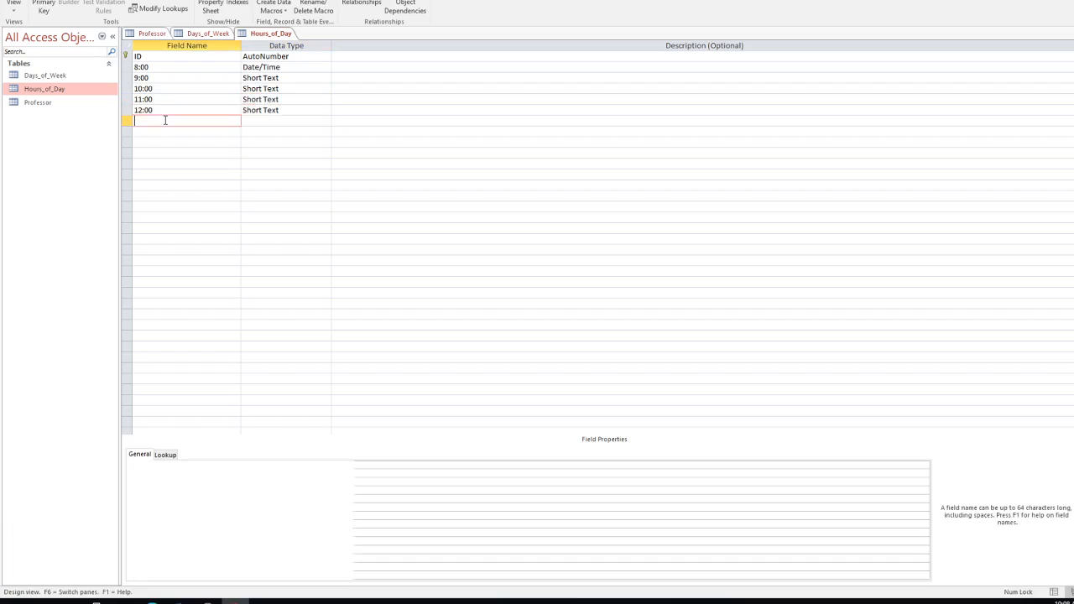
{"action": "type", "text": "13:00"}
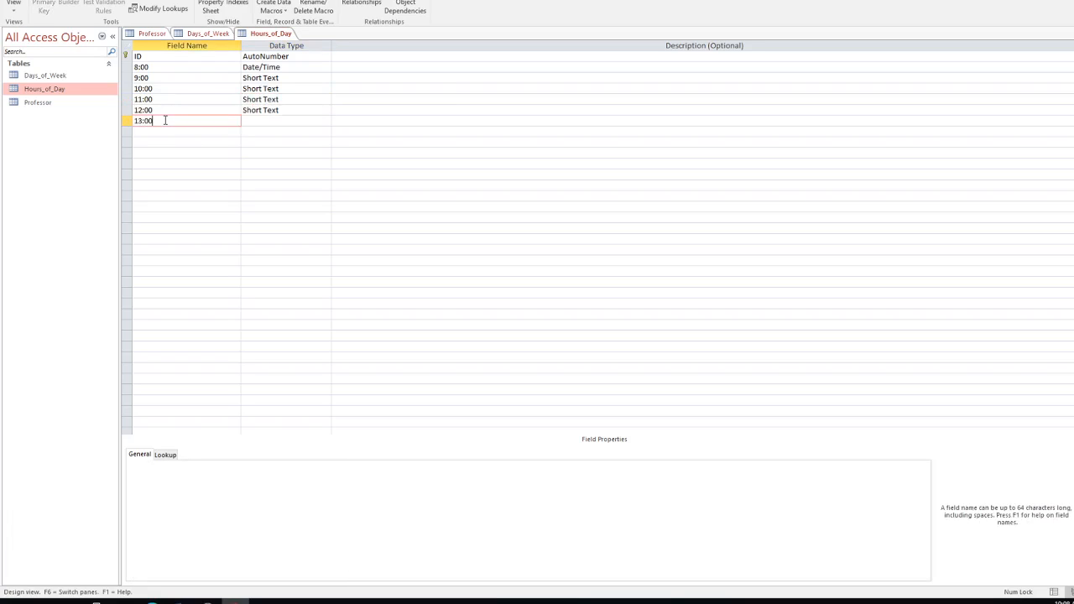
{"action": "left_click", "coordinate": [257, 121]}
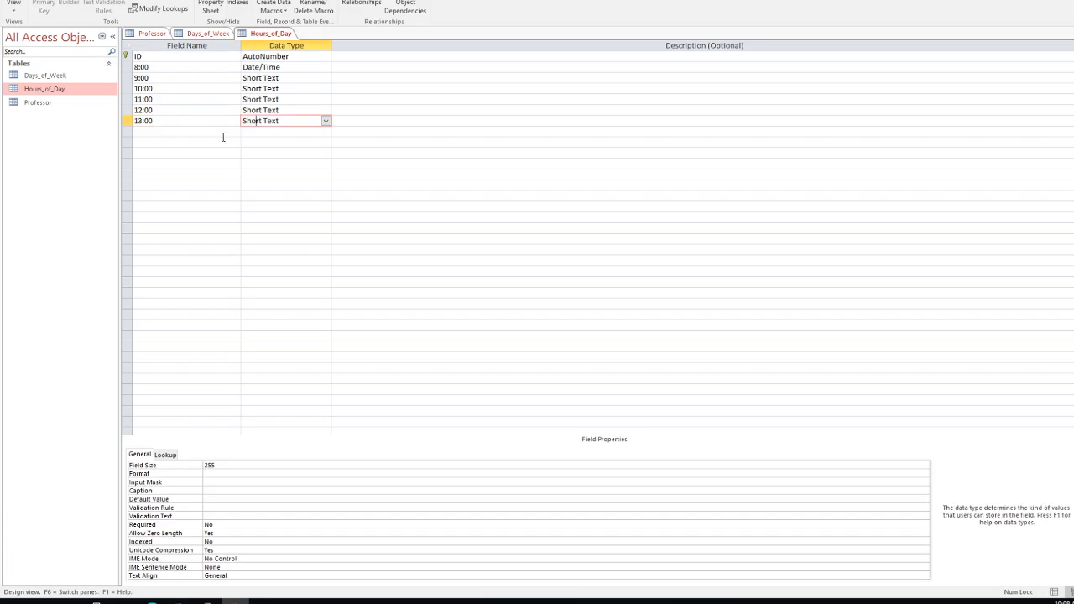
{"action": "left_click", "coordinate": [208, 131]}
{"action": "type", "text": "1"}
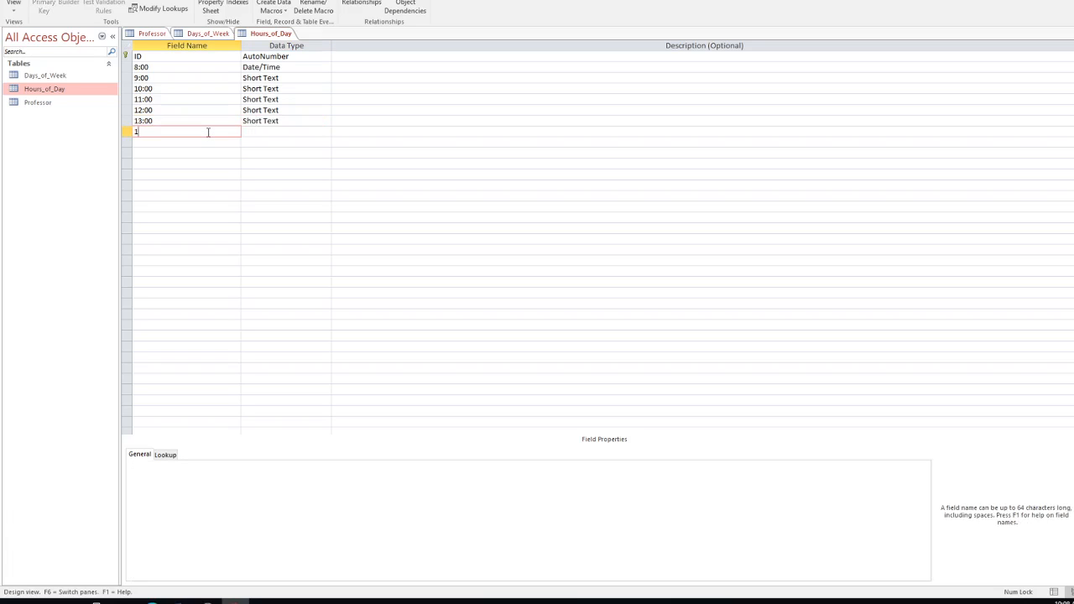
Step: Change the 8:00 field back to Short Text and complete the 14:00 field name
{"action": "left_click", "coordinate": [285, 66]}
{"action": "left_click", "coordinate": [326, 68]}
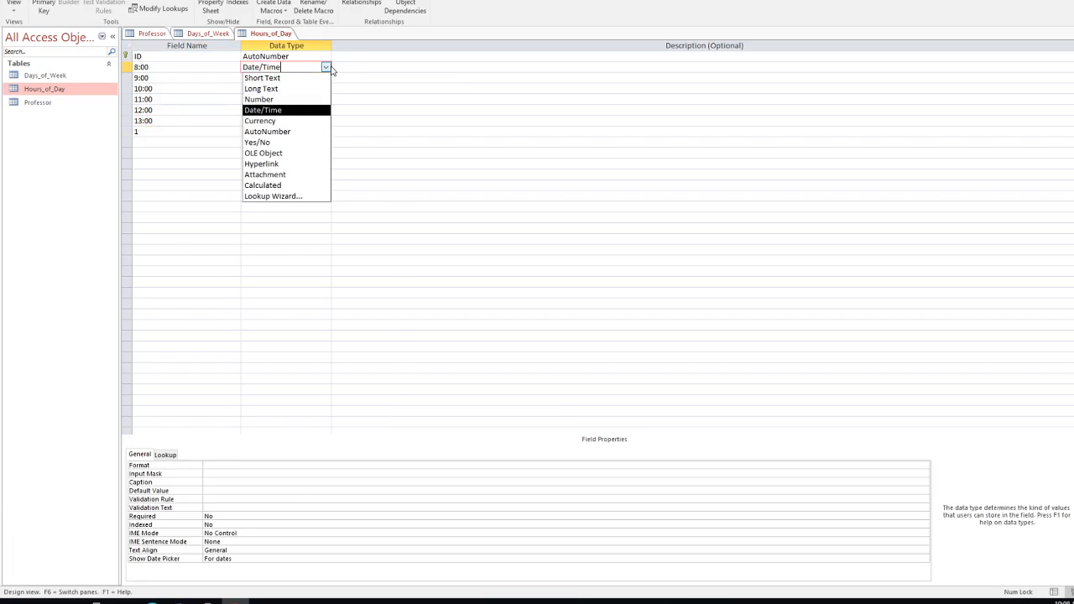
{"action": "left_click", "coordinate": [278, 77]}
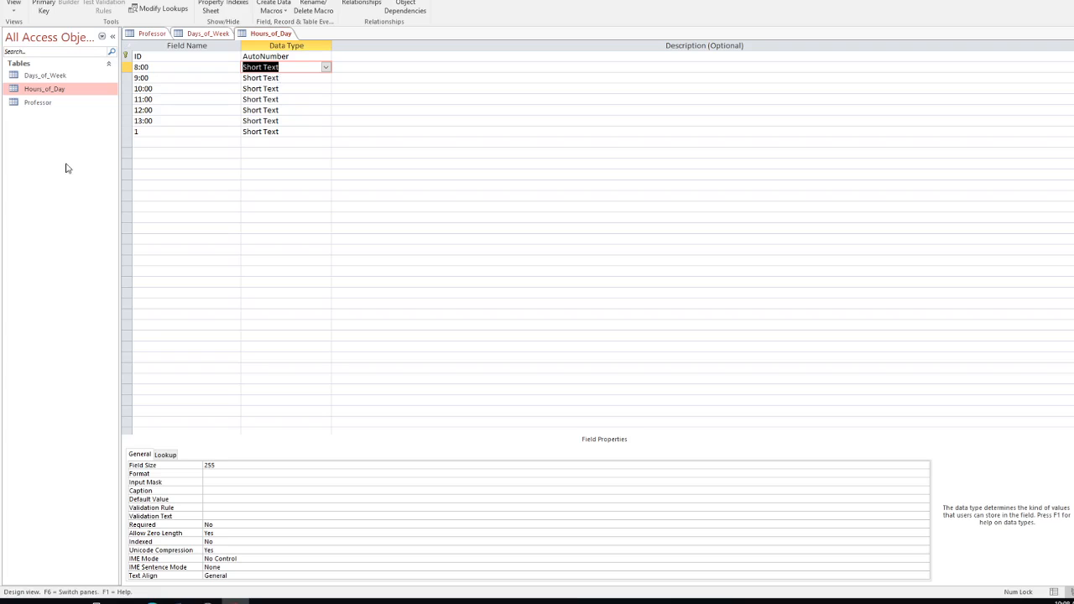
{"action": "left_click", "coordinate": [141, 131]}
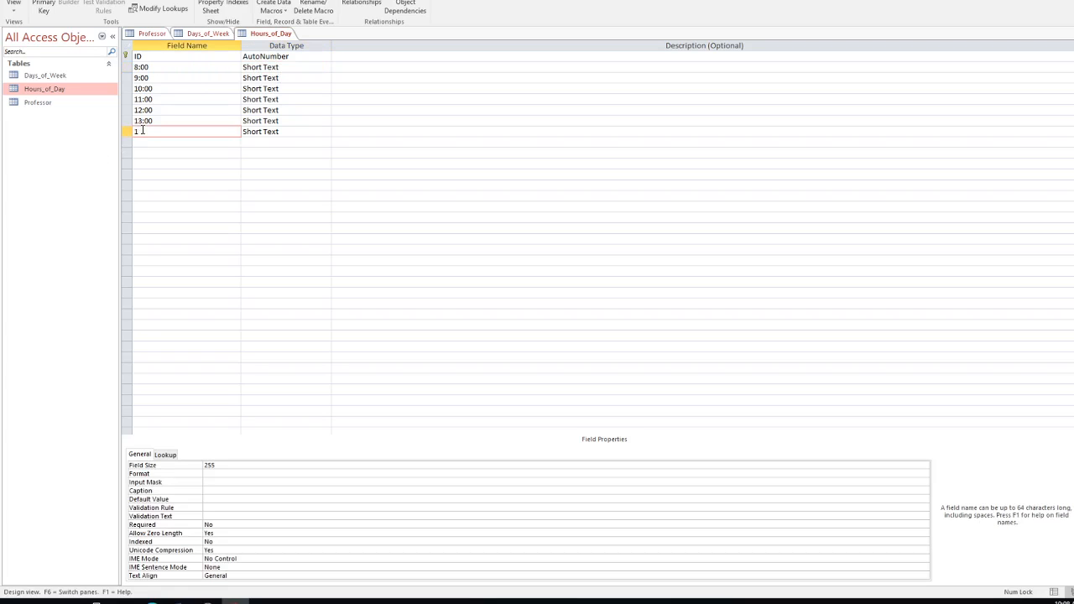
{"action": "type", "text": "4:00"}
Step: Add Short Text fields 15:00, 16:00 and 17:00
{"action": "left_click", "coordinate": [210, 144]}
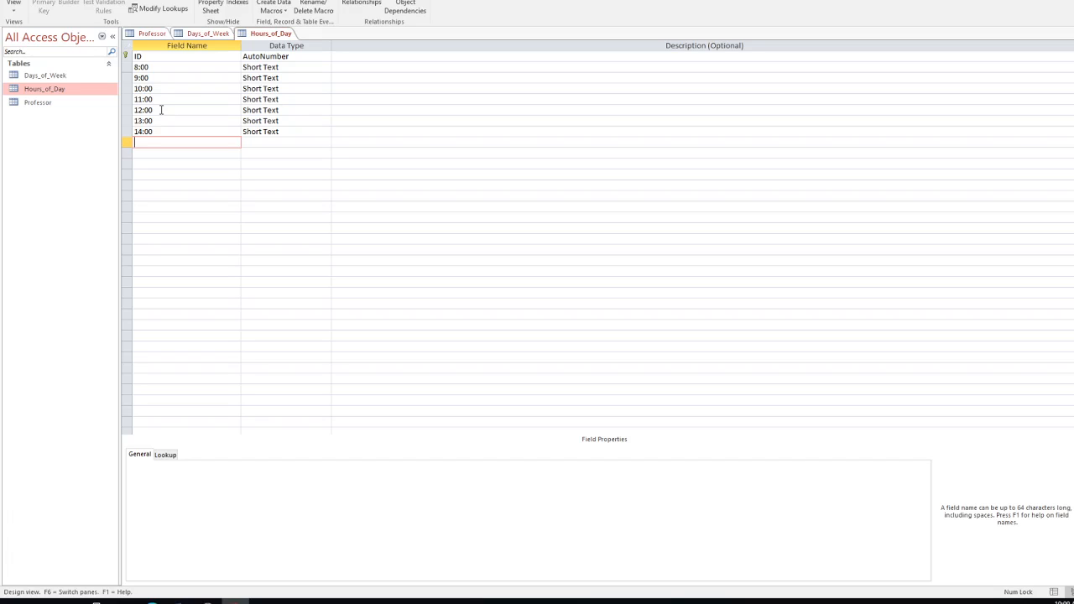
{"action": "type", "text": "15:00"}
{"action": "key", "text": "Tab"}
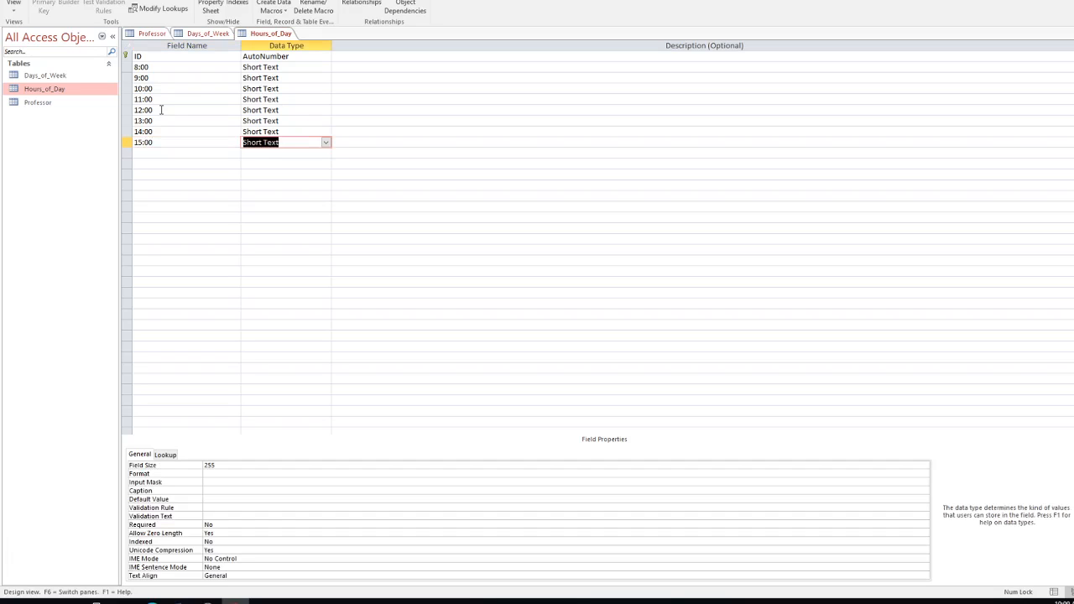
{"action": "left_click", "coordinate": [151, 153]}
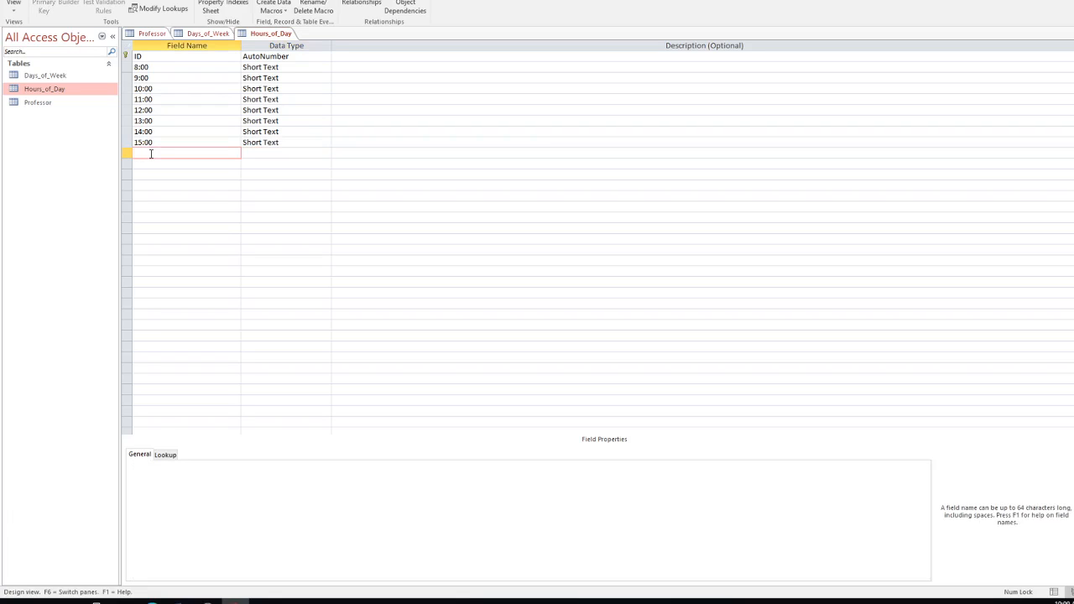
{"action": "type", "text": "16:00"}
{"action": "key", "text": "Tab"}
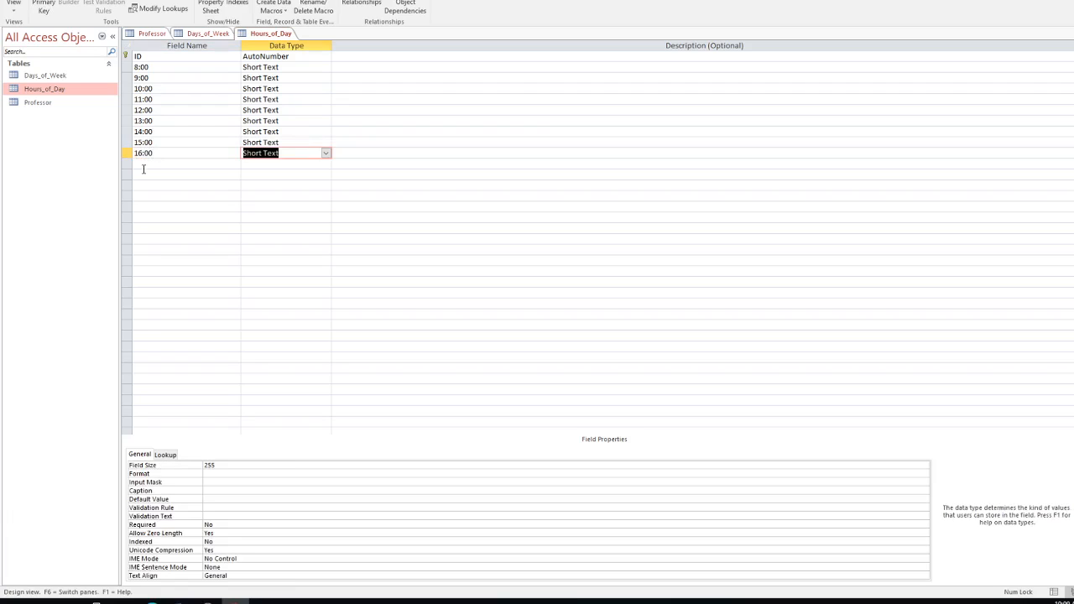
{"action": "left_click", "coordinate": [143, 165]}
{"action": "type", "text": "17"}
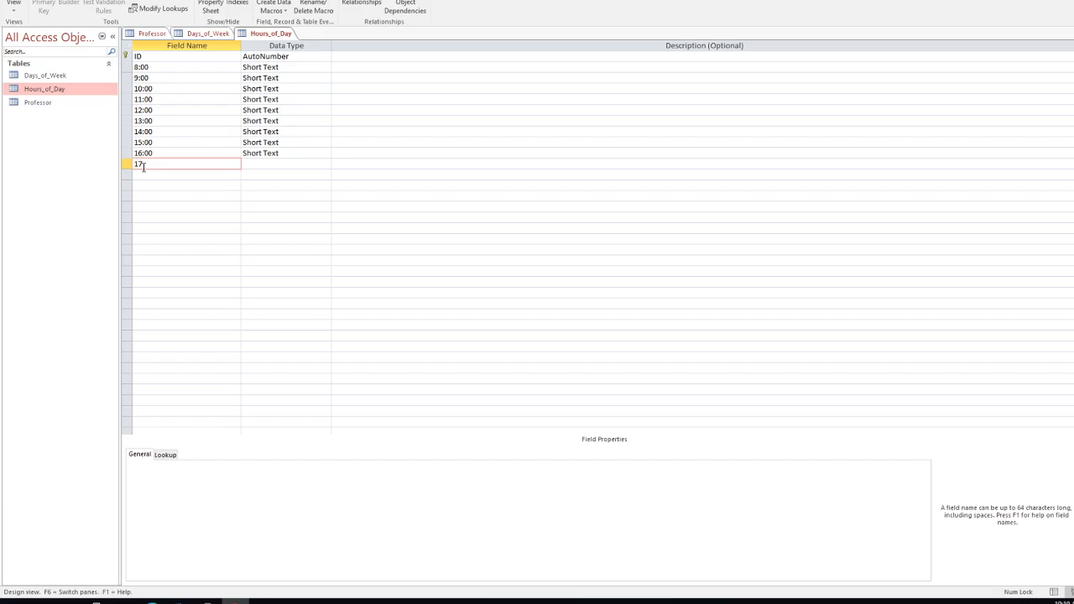
{"action": "type", "text": ":00"}
{"action": "key", "text": "Tab"}
{"action": "left_click", "coordinate": [144, 173]}
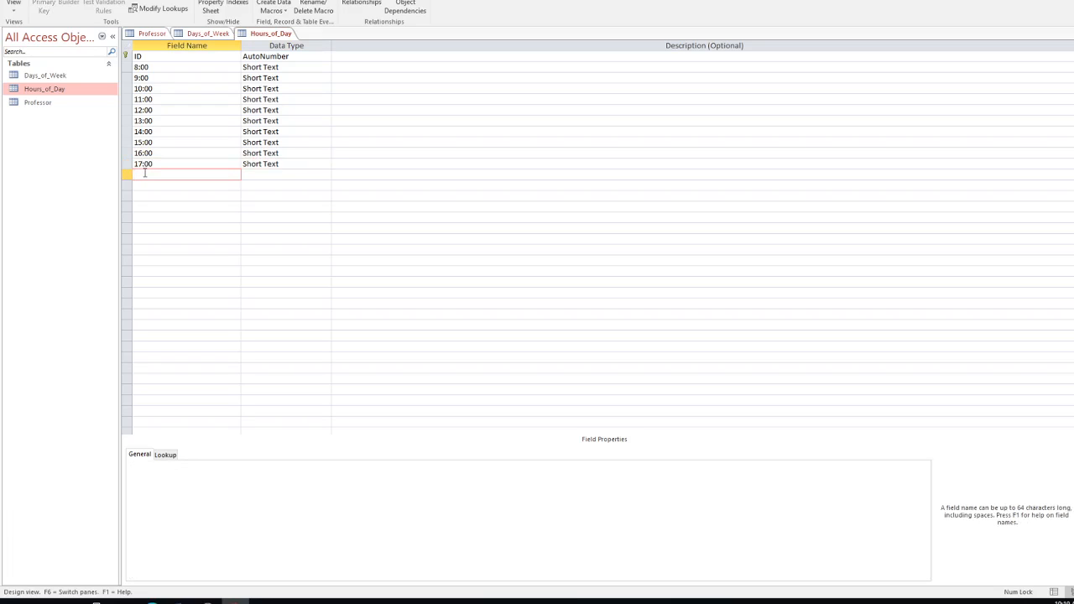
Step: Delete the ID primary key from Hours_of_Day, then open Professor and Days_of_Week, saving changes
{"action": "right_click", "coordinate": [149, 58]}
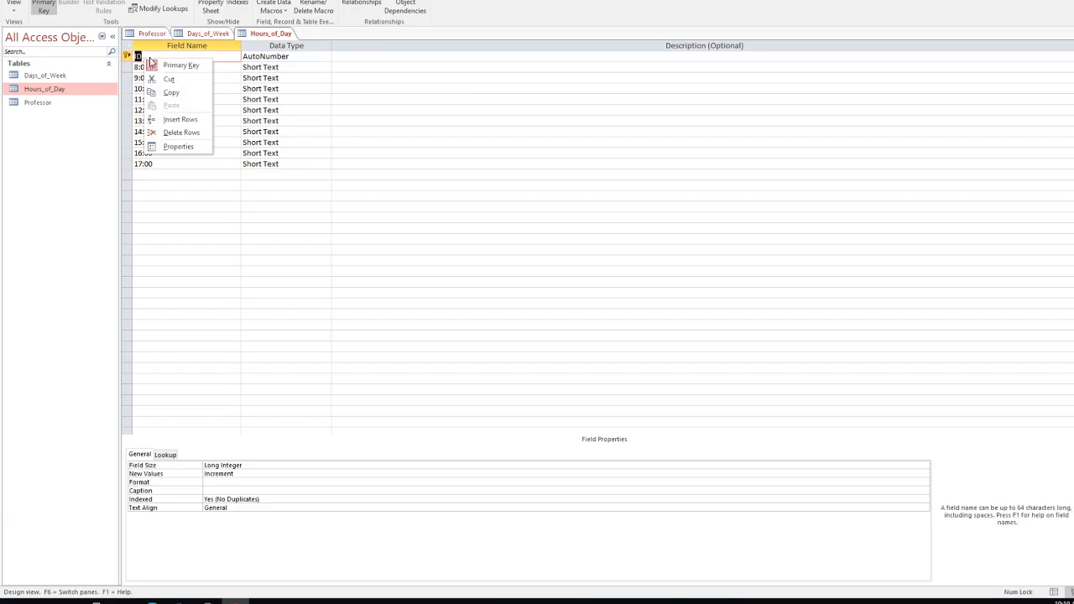
{"action": "left_click", "coordinate": [181, 133]}
{"action": "left_click", "coordinate": [523, 310]}
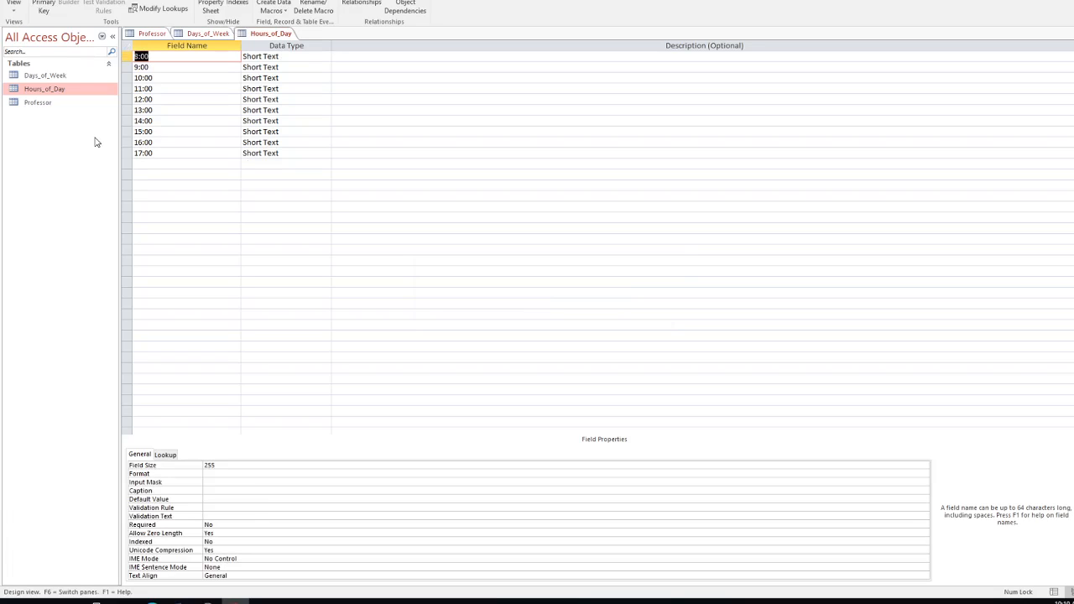
{"action": "double_click", "coordinate": [45, 104]}
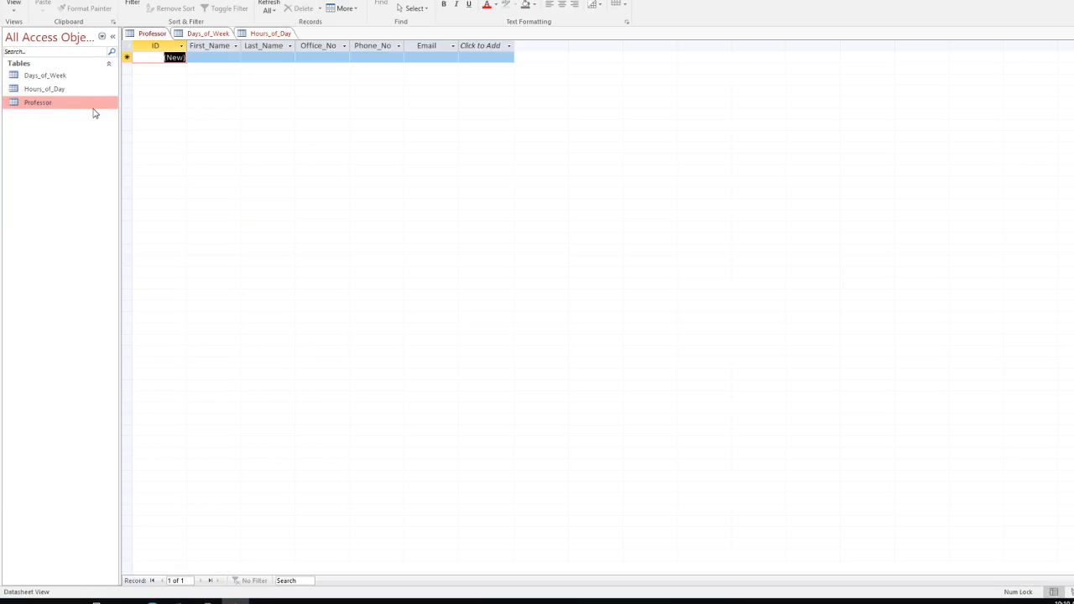
{"action": "double_click", "coordinate": [34, 78]}
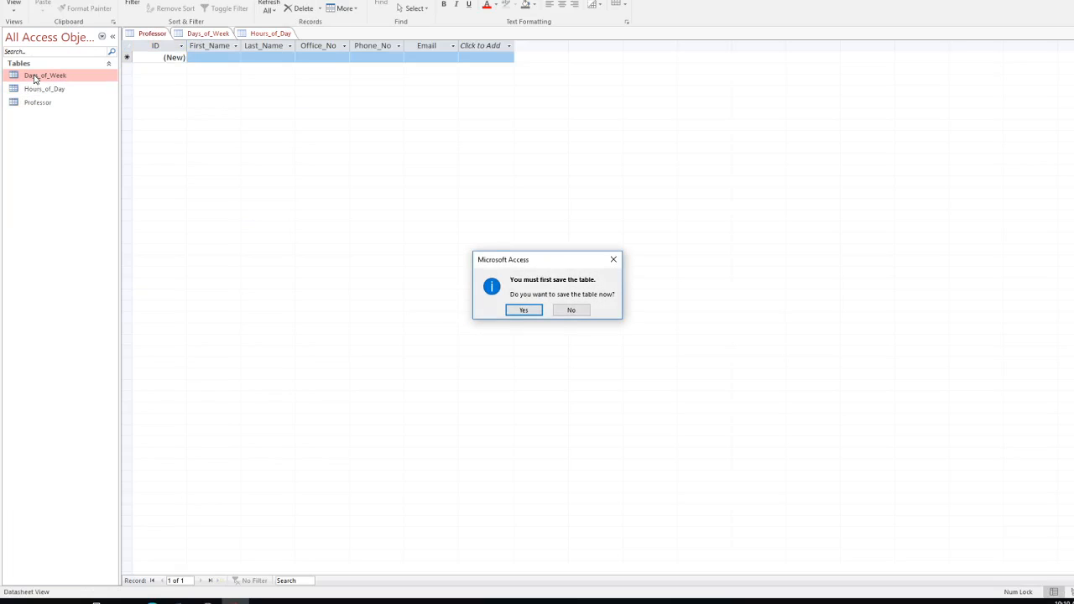
{"action": "left_click", "coordinate": [523, 310]}
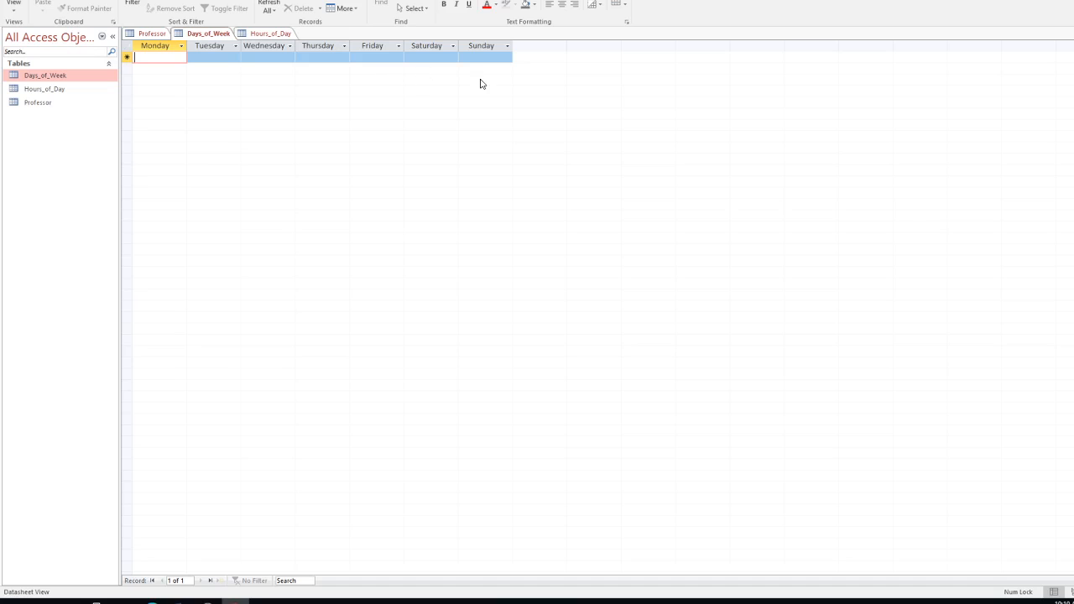
Step: Save Hours_of_Day and switch between Design and Datasheet views to check columns 8:00–17:00
{"action": "double_click", "coordinate": [50, 89]}
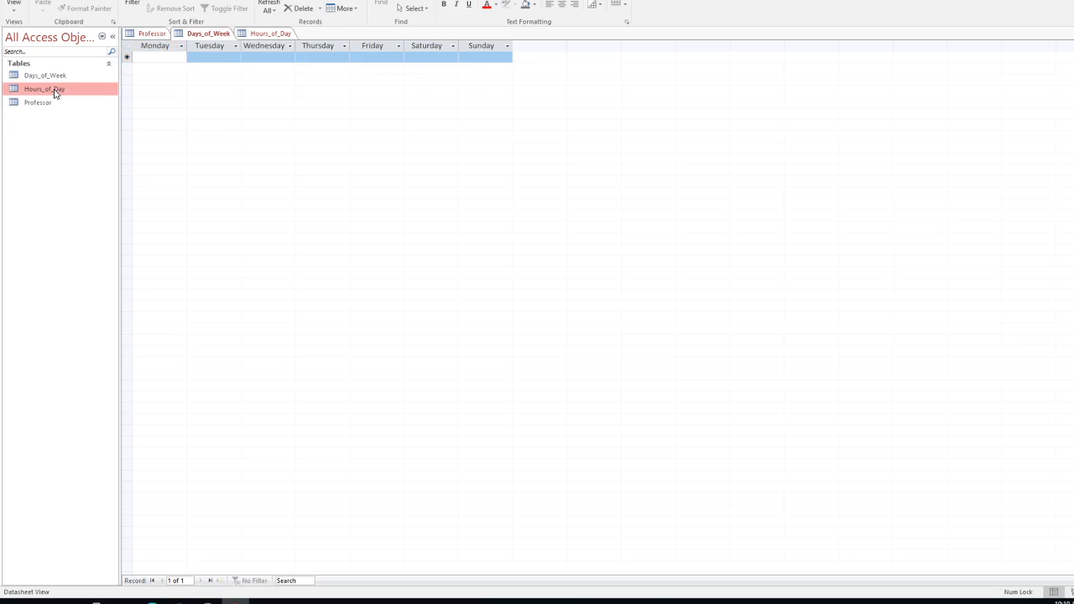
{"action": "left_click", "coordinate": [524, 311]}
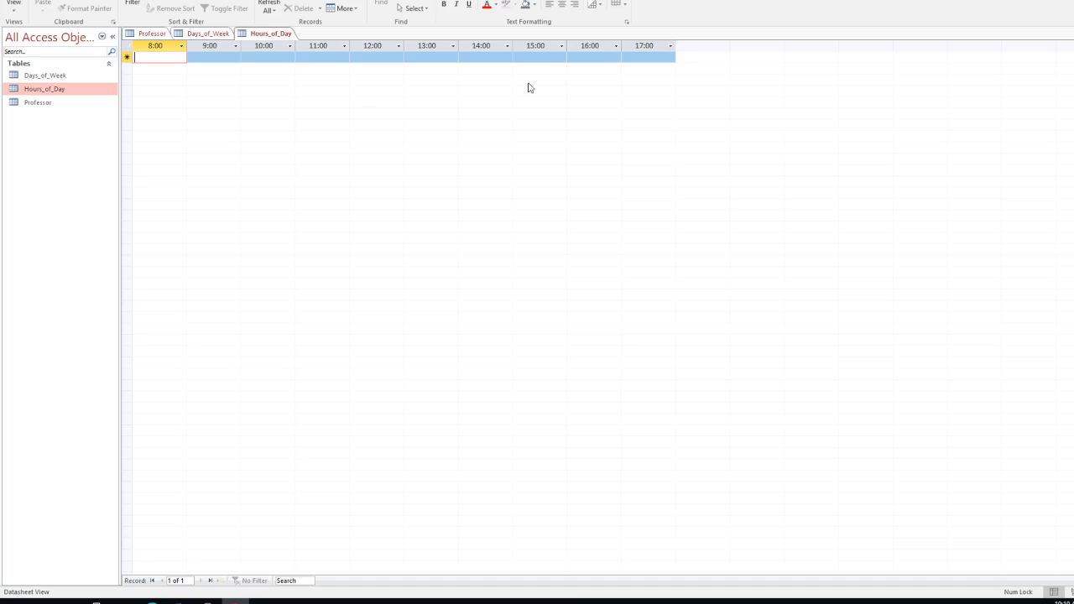
{"action": "left_click", "coordinate": [126, 56]}
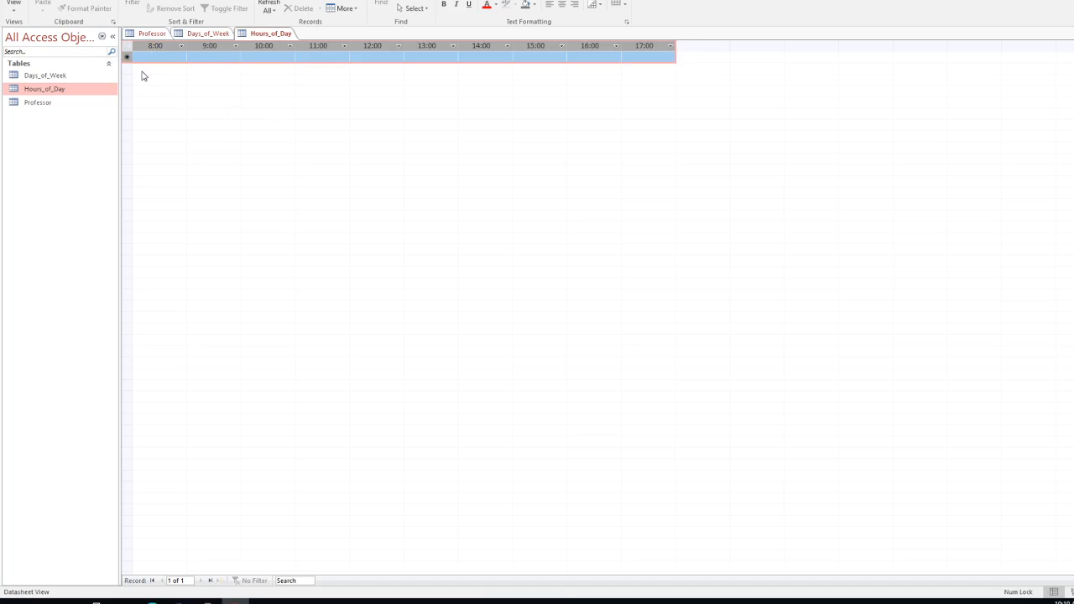
{"action": "left_click", "coordinate": [13, 8]}
{"action": "left_click", "coordinate": [46, 53]}
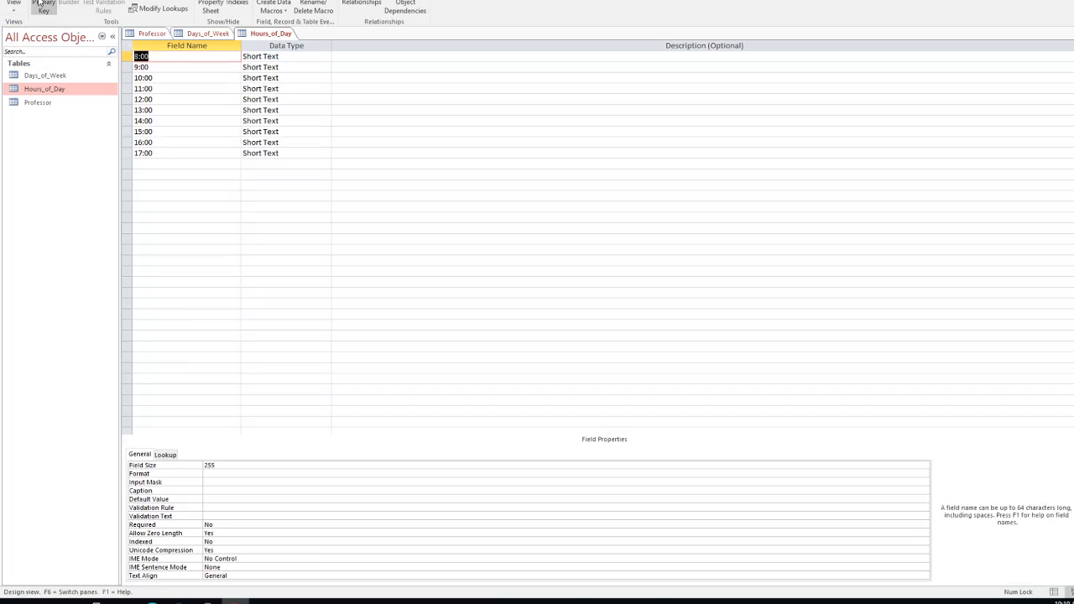
{"action": "left_click", "coordinate": [13, 8]}
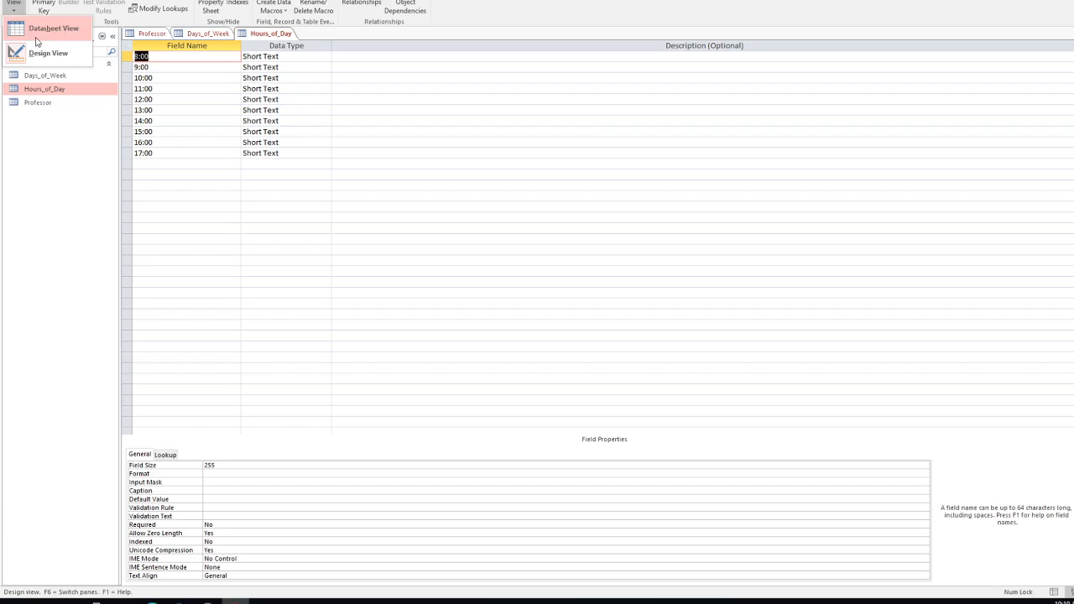
{"action": "left_click", "coordinate": [42, 36]}
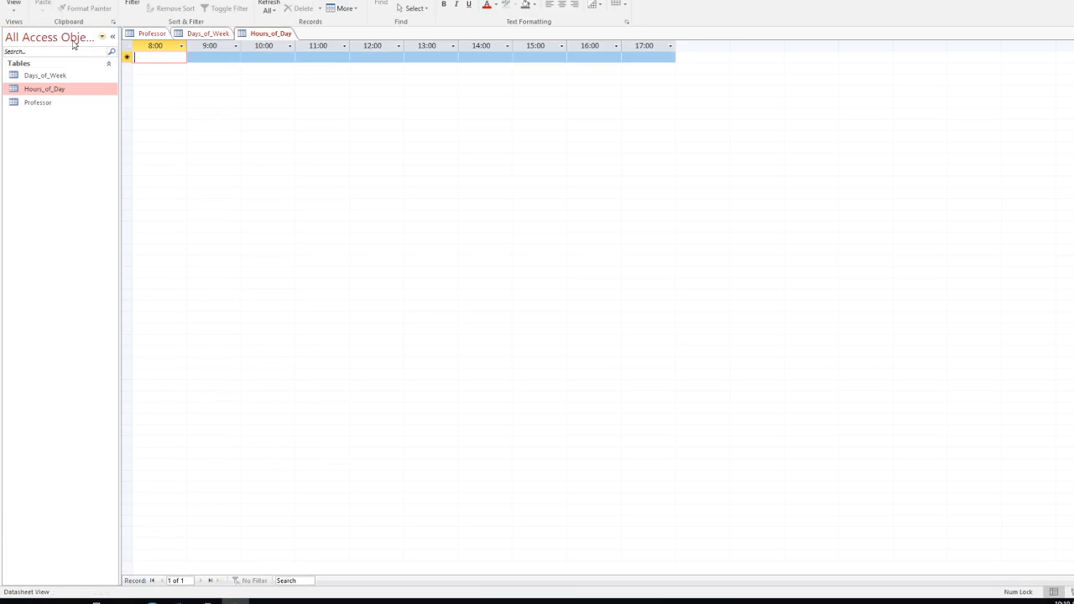
Step: Select the empty record row, then bring the Days_of_Week datasheet back up
{"action": "left_click", "coordinate": [127, 57]}
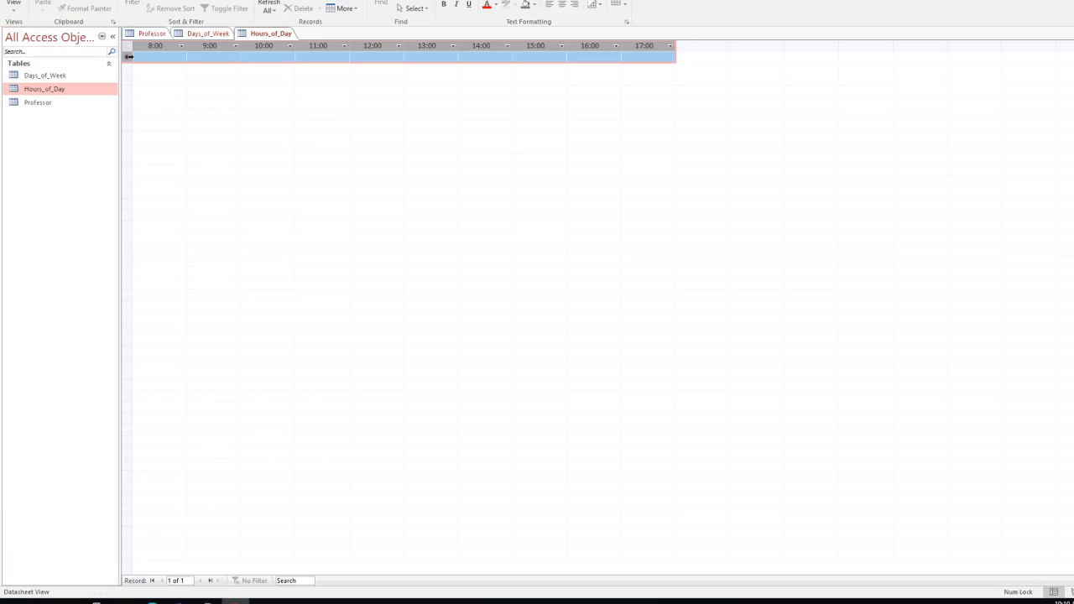
{"action": "left_click", "coordinate": [127, 57]}
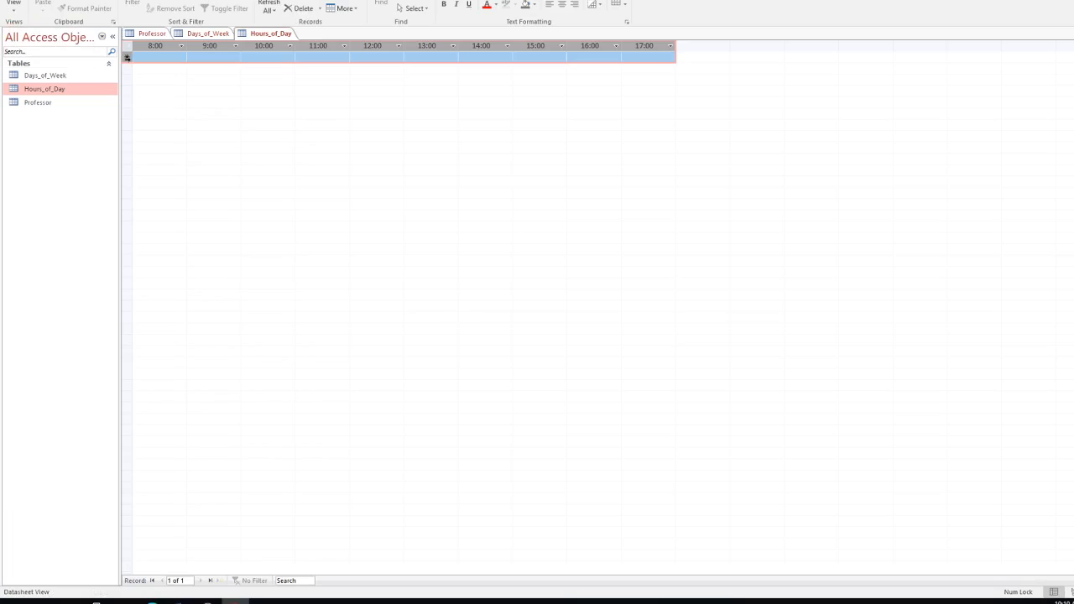
{"action": "left_click", "coordinate": [57, 79]}
{"action": "double_click", "coordinate": [58, 79]}
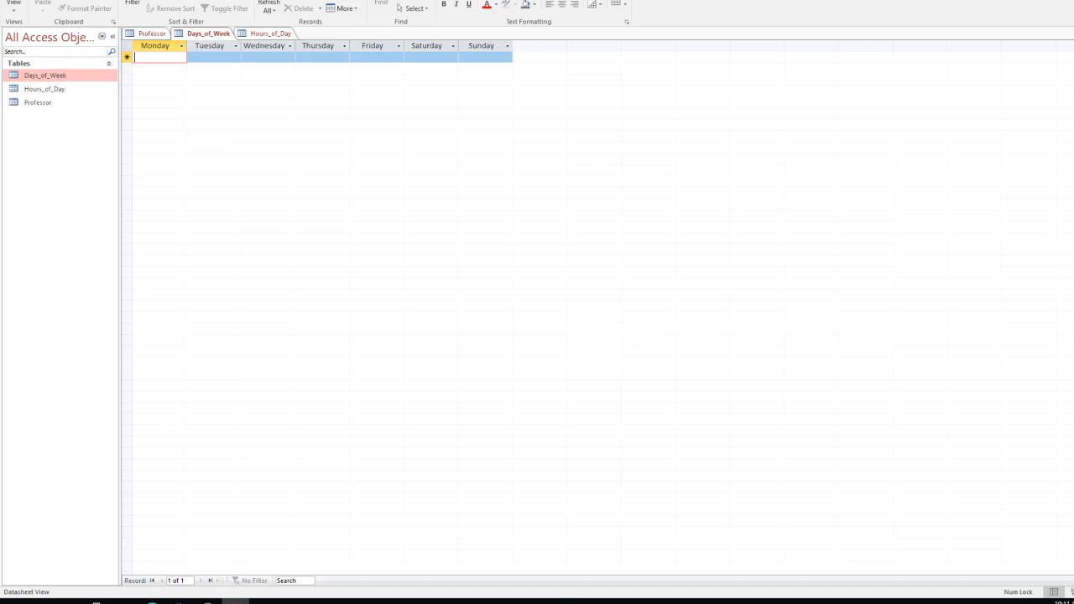
Step: Open Professor, inspect its field design including the Hyperlink Email field, and return to Datasheet View
{"action": "double_click", "coordinate": [33, 108]}
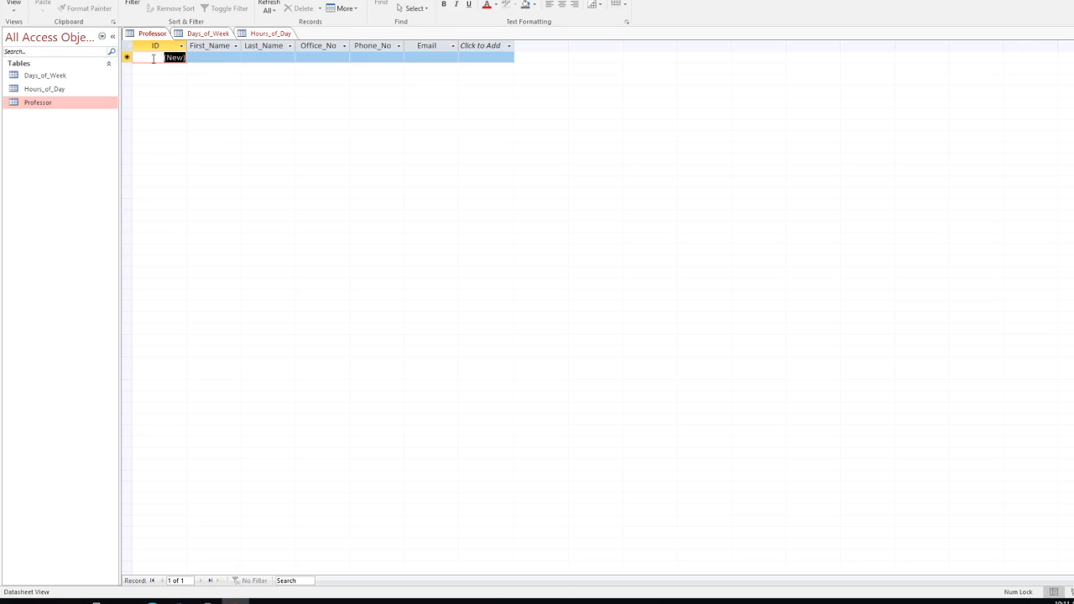
{"action": "type", "text": "1"}
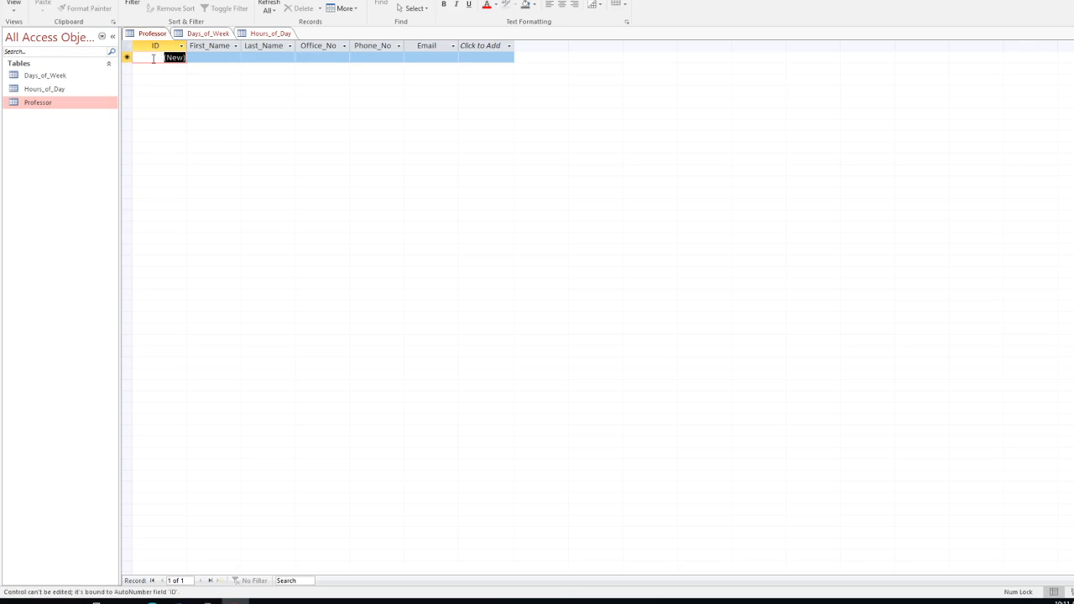
{"action": "left_click", "coordinate": [169, 59]}
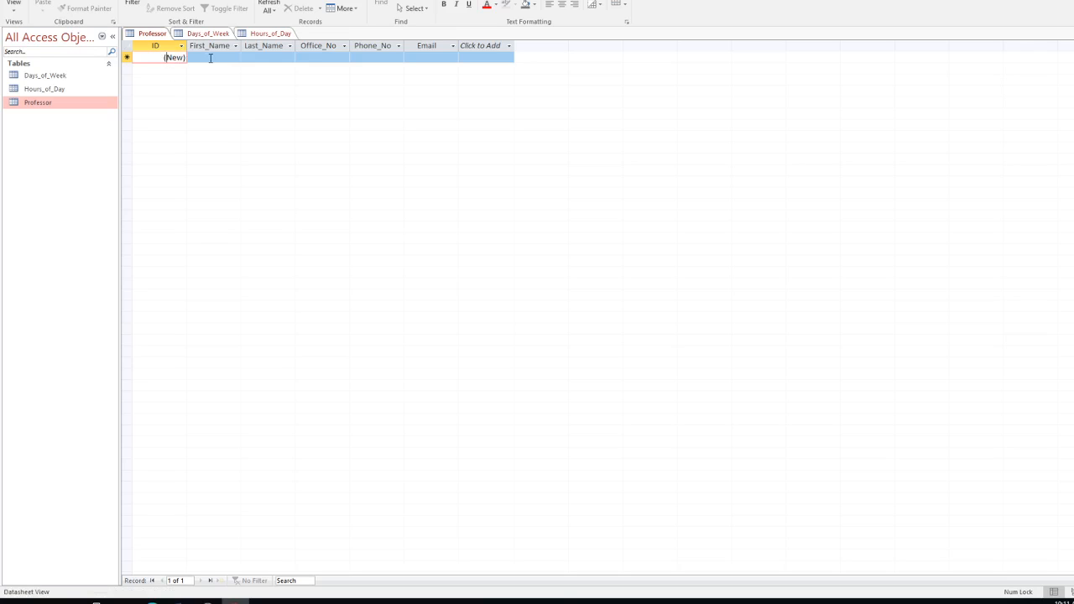
{"action": "left_click", "coordinate": [21, 11]}
{"action": "left_click", "coordinate": [36, 57]}
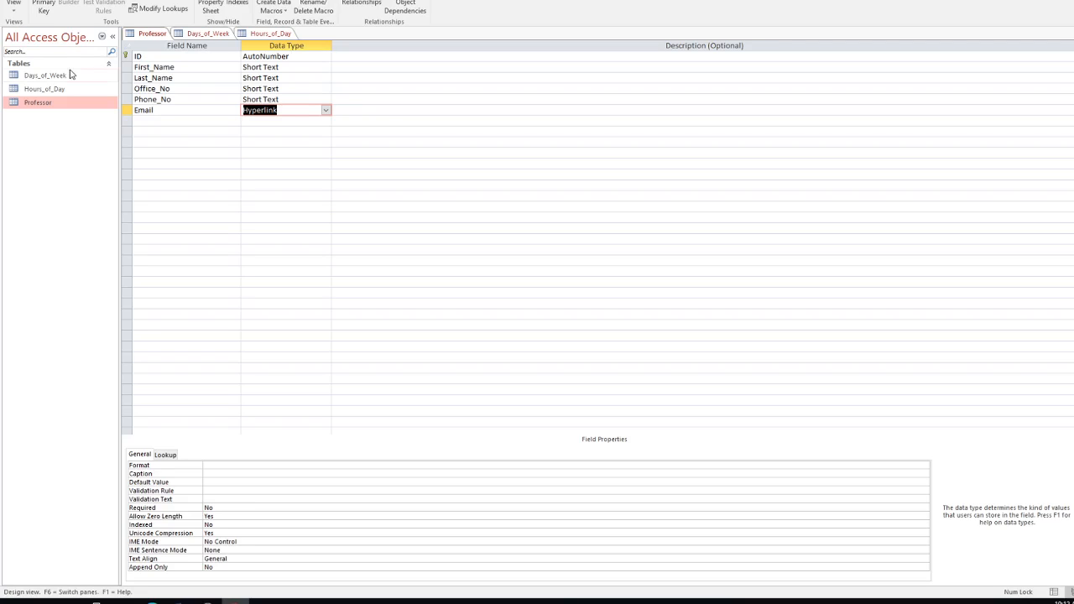
{"action": "left_click", "coordinate": [14, 9]}
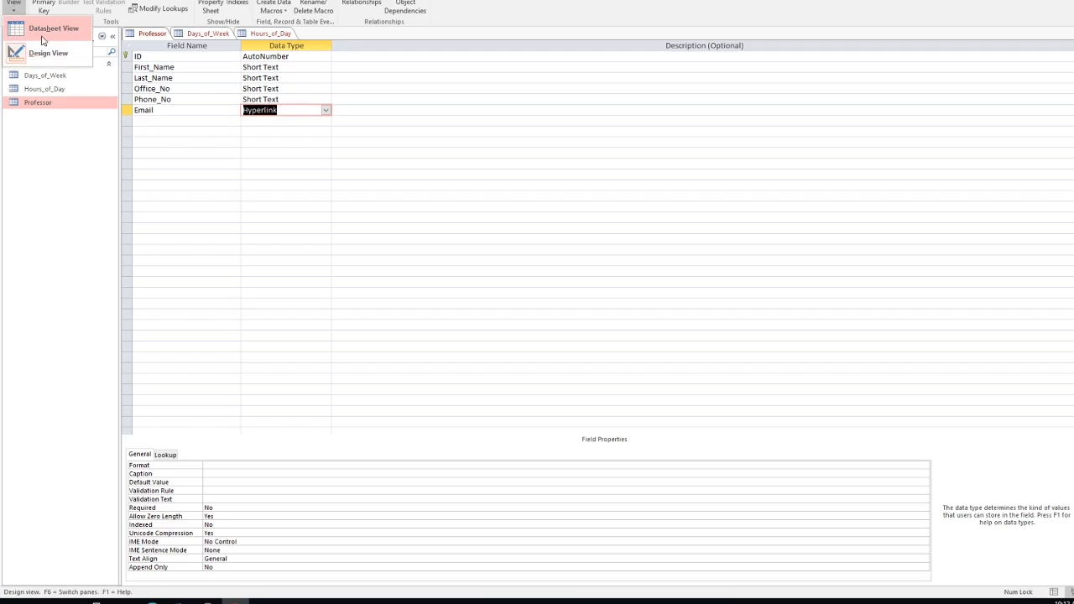
{"action": "left_click", "coordinate": [45, 30]}
Step: Start a professor record with first name, last name and office EU000
{"action": "left_click", "coordinate": [210, 58]}
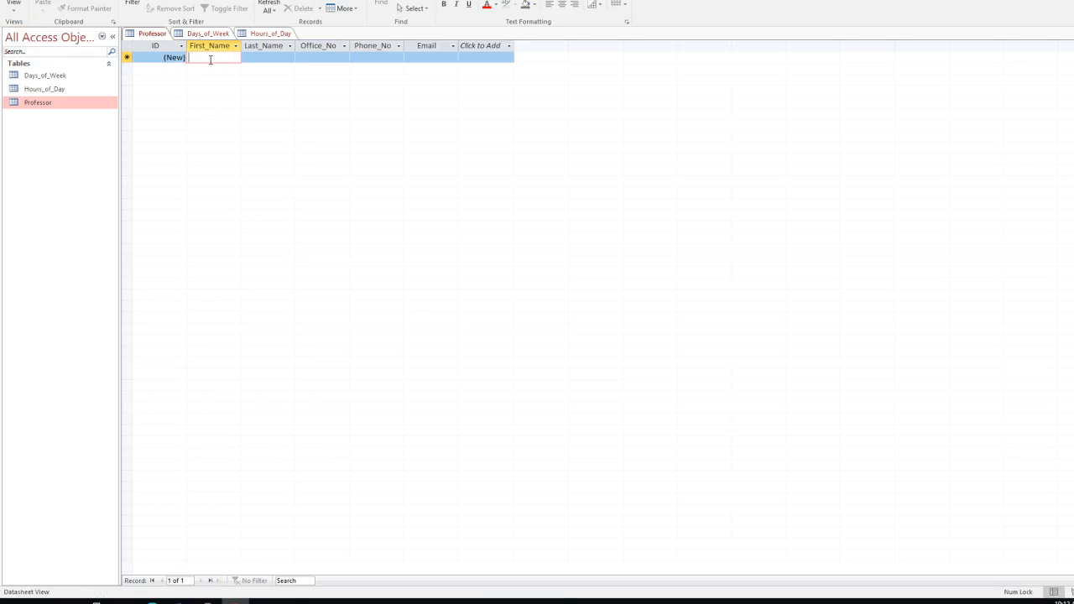
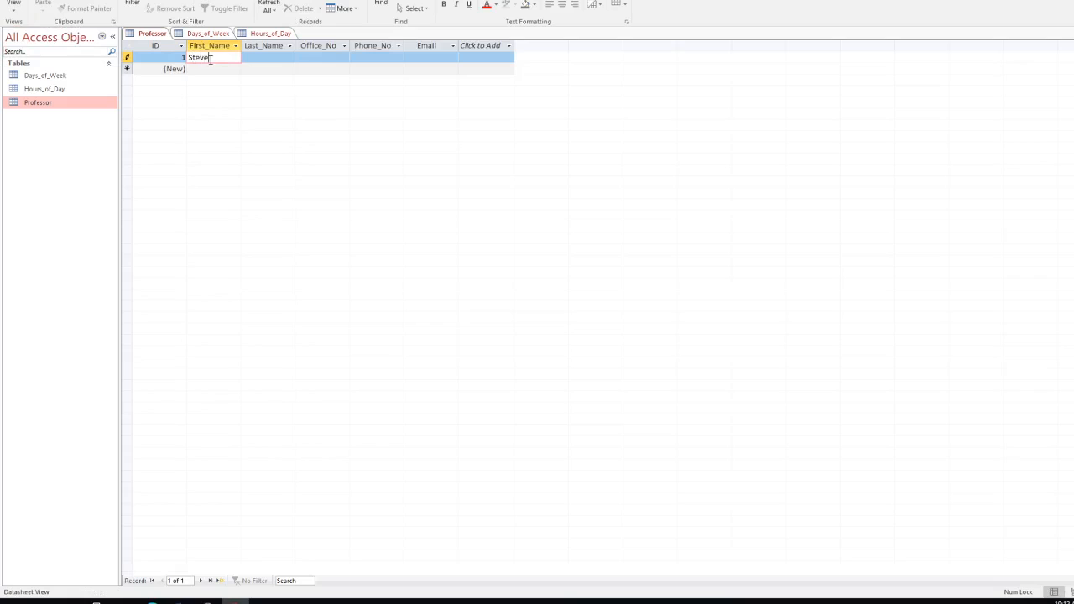
{"action": "key", "text": "Tab"}
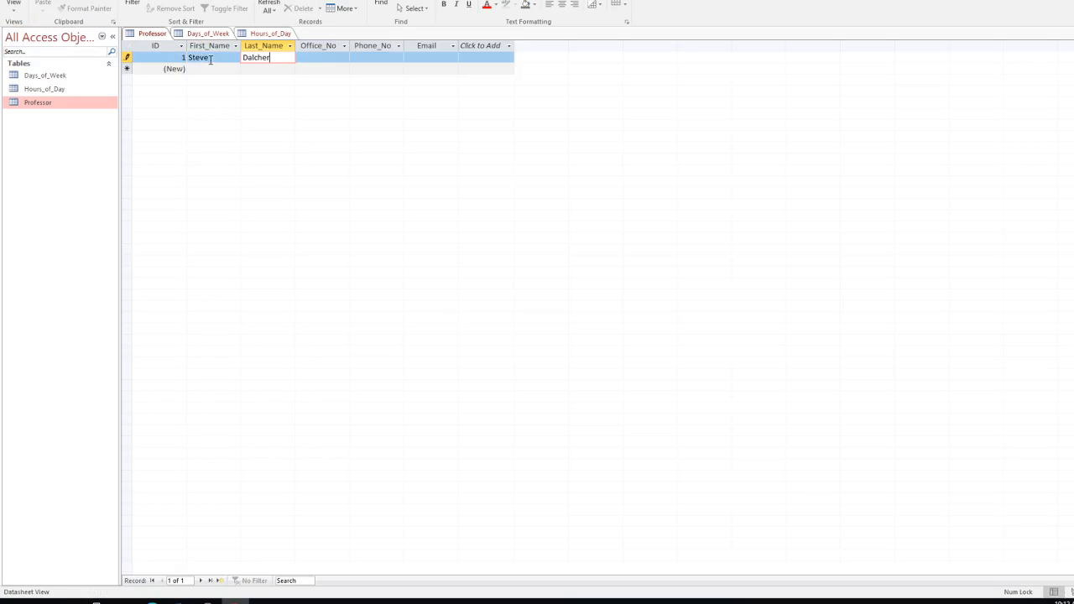
{"action": "key", "text": "Tab"}
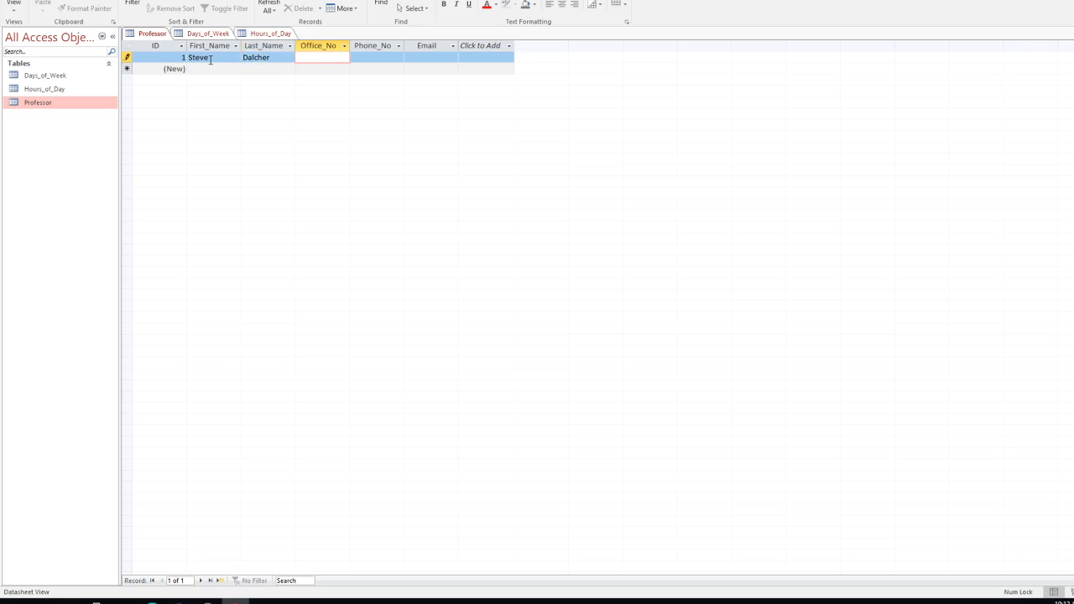
{"action": "type", "text": "EU000"}
{"action": "left_click", "coordinate": [372, 60]}
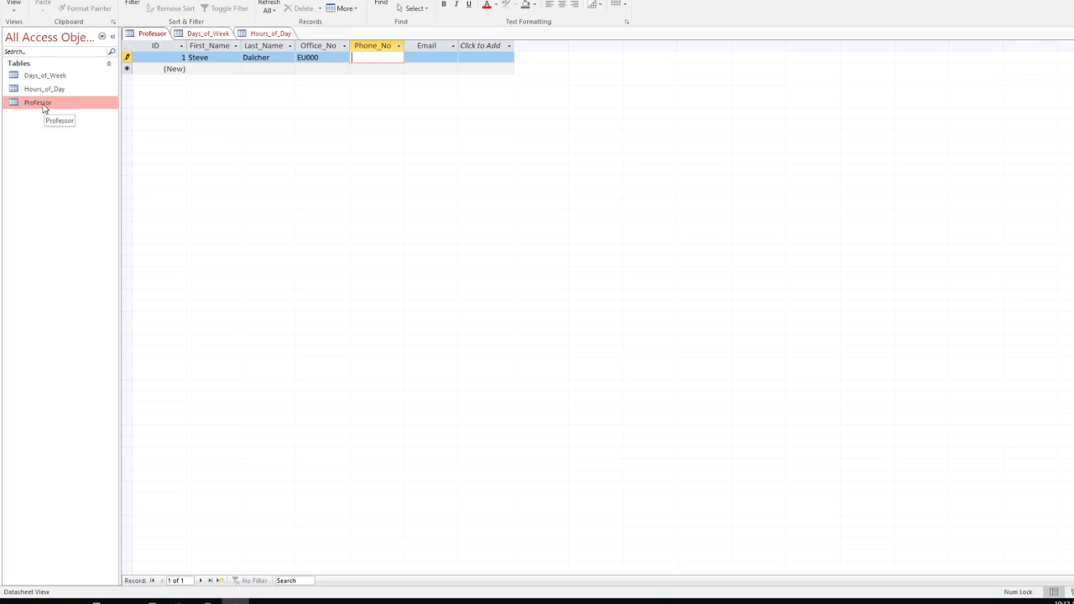
Step: Discard the unsaved record and switch the Professor table to Design View
{"action": "key", "text": "Escape"}
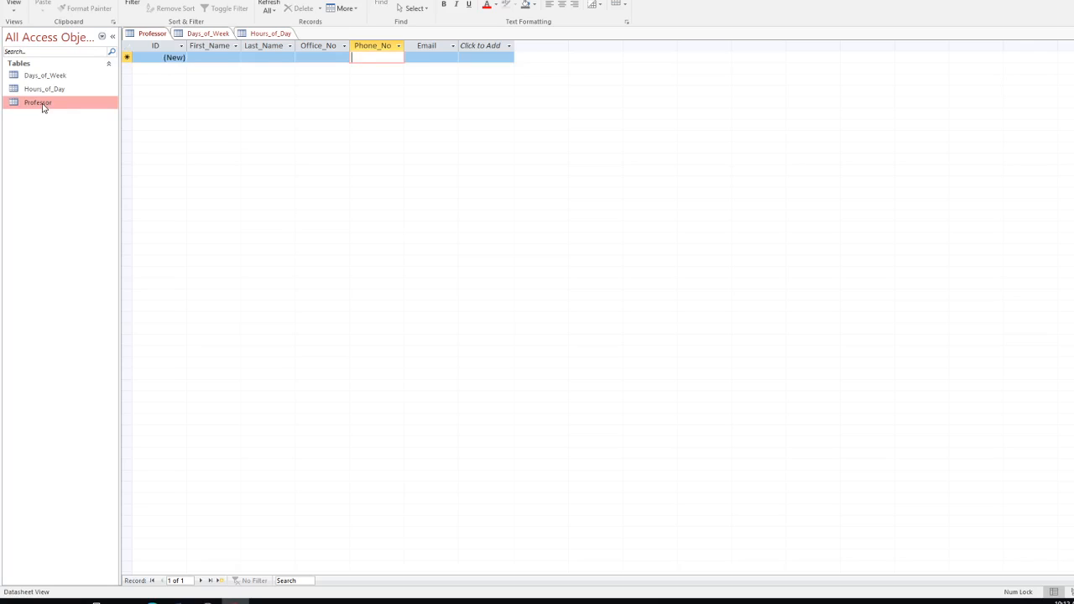
{"action": "left_click", "coordinate": [13, 9]}
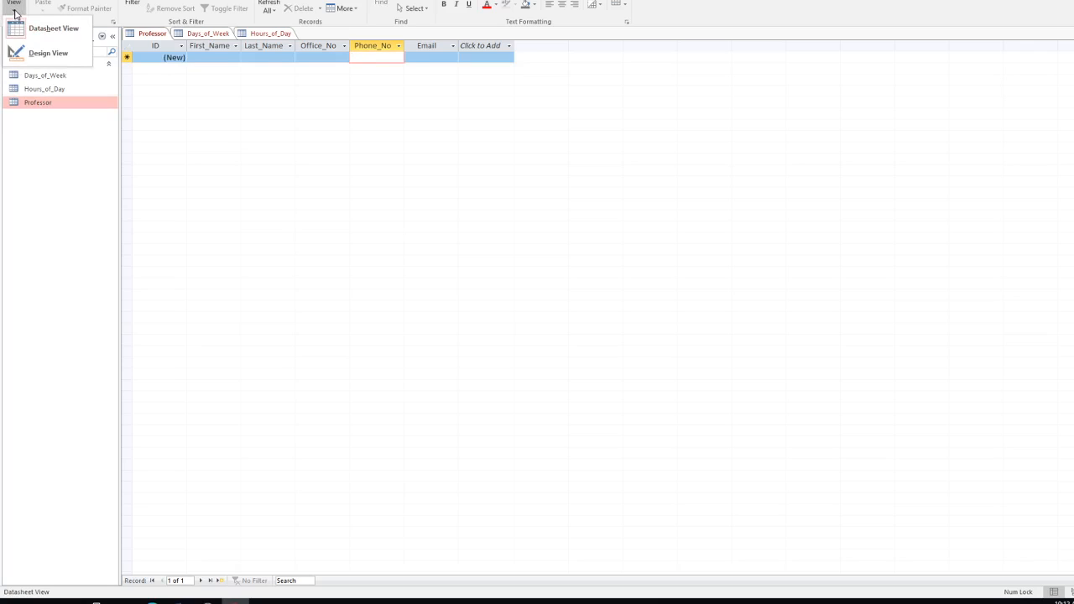
{"action": "left_click", "coordinate": [39, 53]}
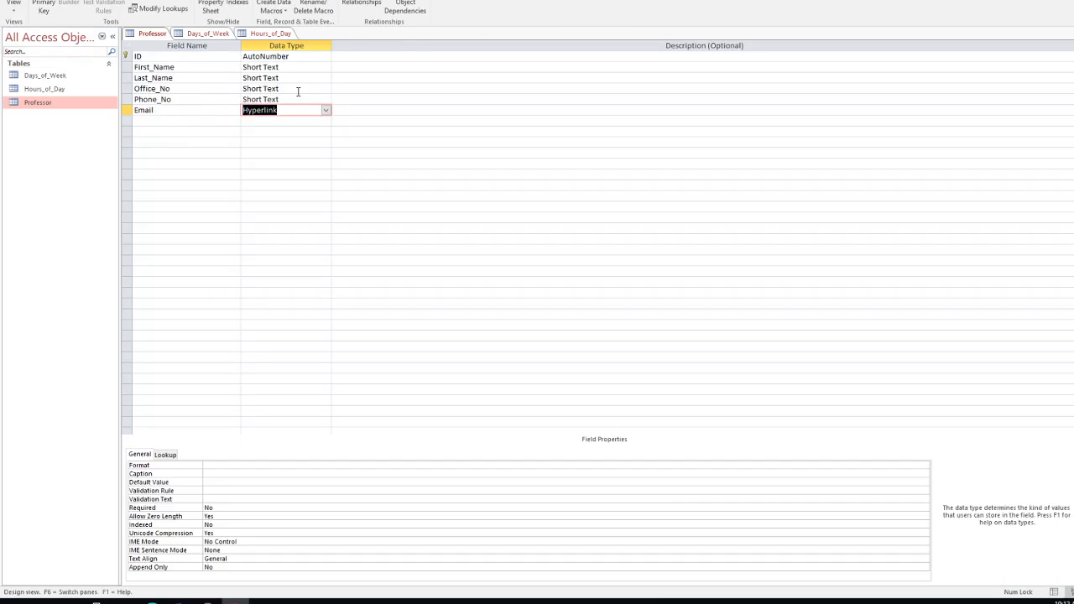
Step: Change Office_No to a Number field and save the table, returning to Datasheet View
{"action": "left_click", "coordinate": [298, 89]}
{"action": "left_click", "coordinate": [324, 88]}
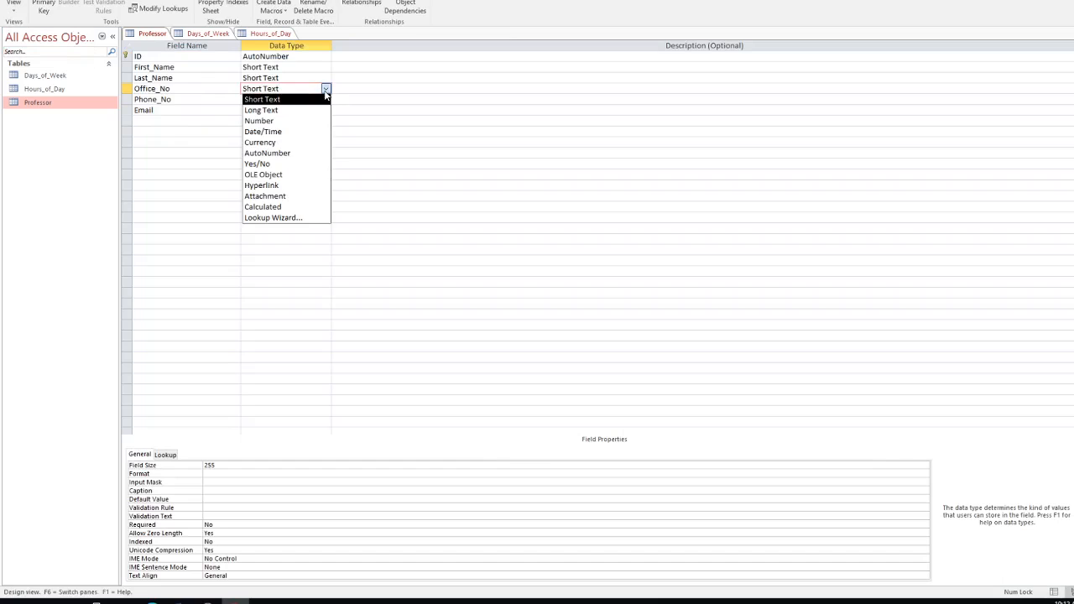
{"action": "left_click", "coordinate": [282, 121]}
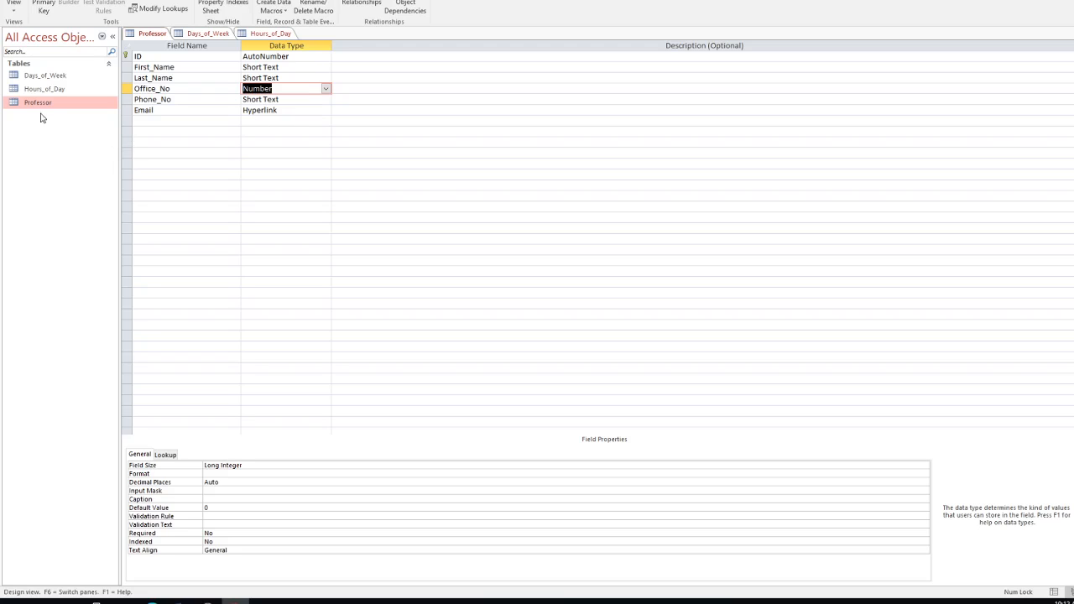
{"action": "left_click", "coordinate": [13, 3]}
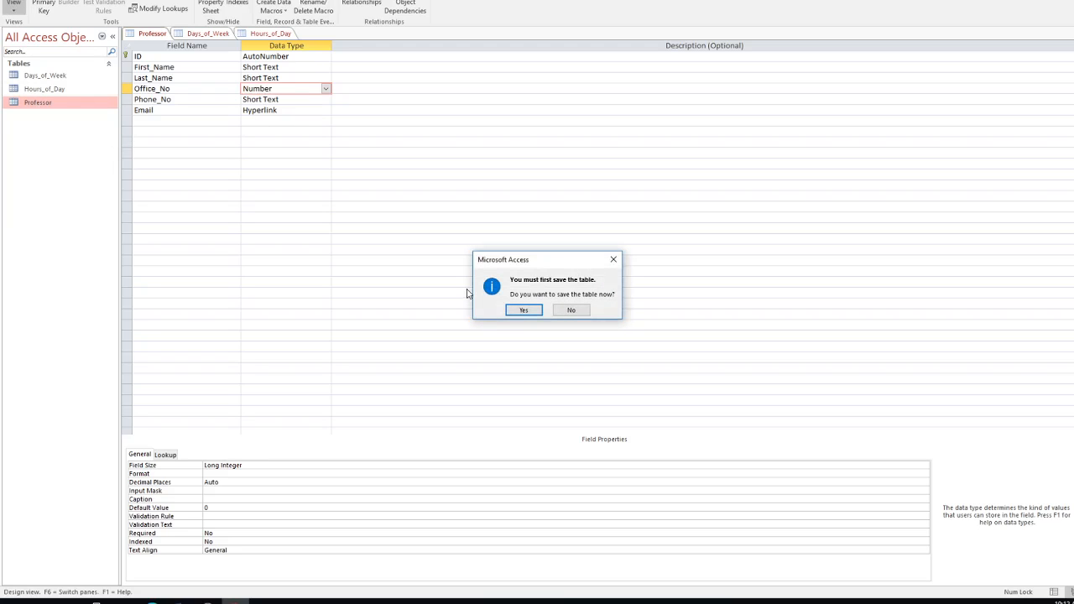
{"action": "left_click", "coordinate": [524, 312]}
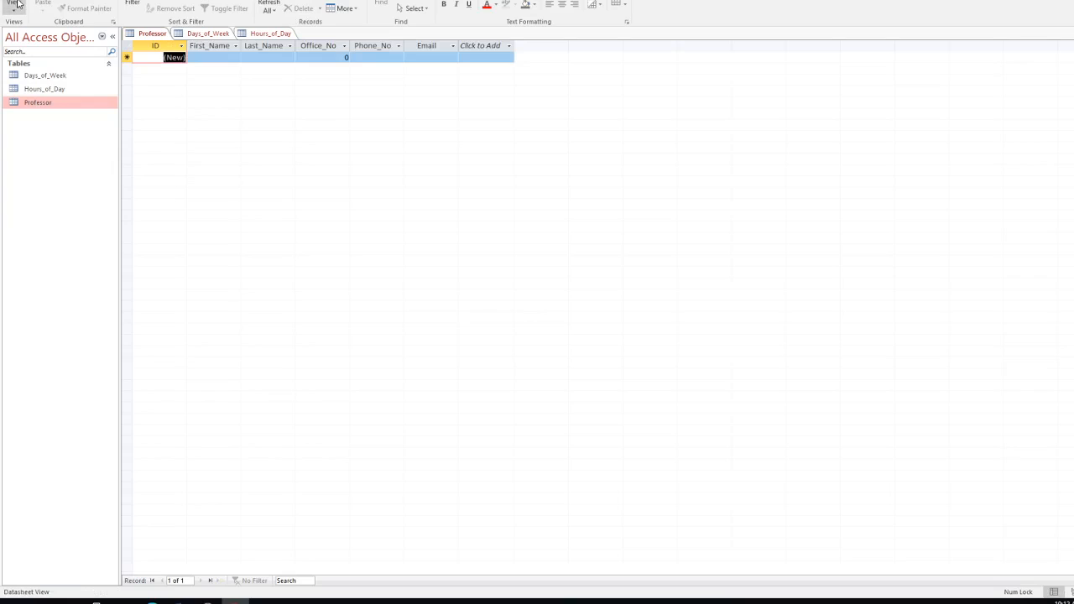
Step: Enter the professor's first and last name and office EU000, then dismiss the type-mismatch error
{"action": "left_click", "coordinate": [217, 57]}
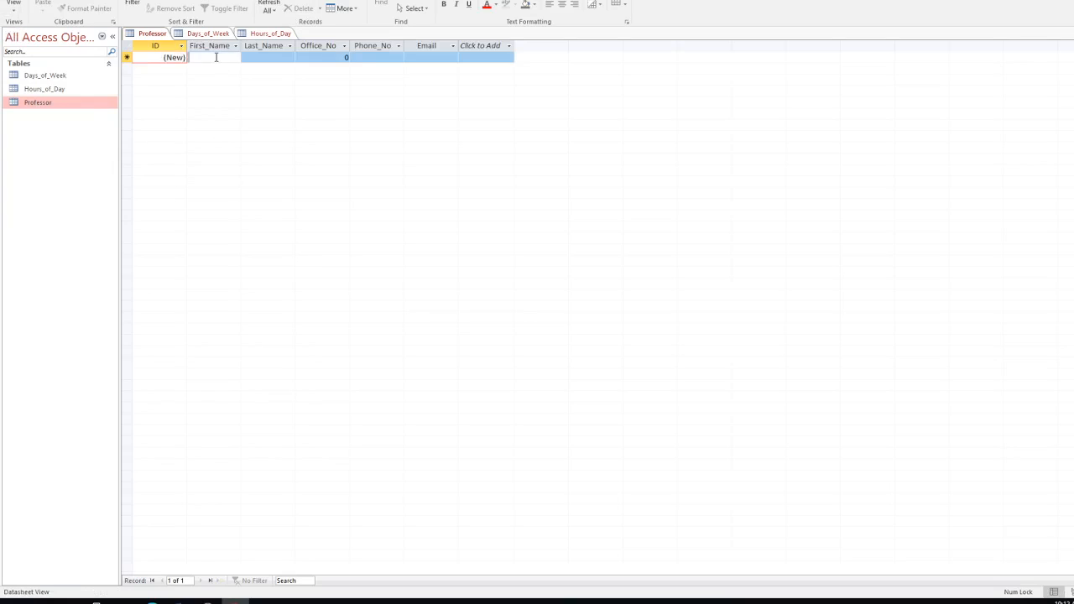
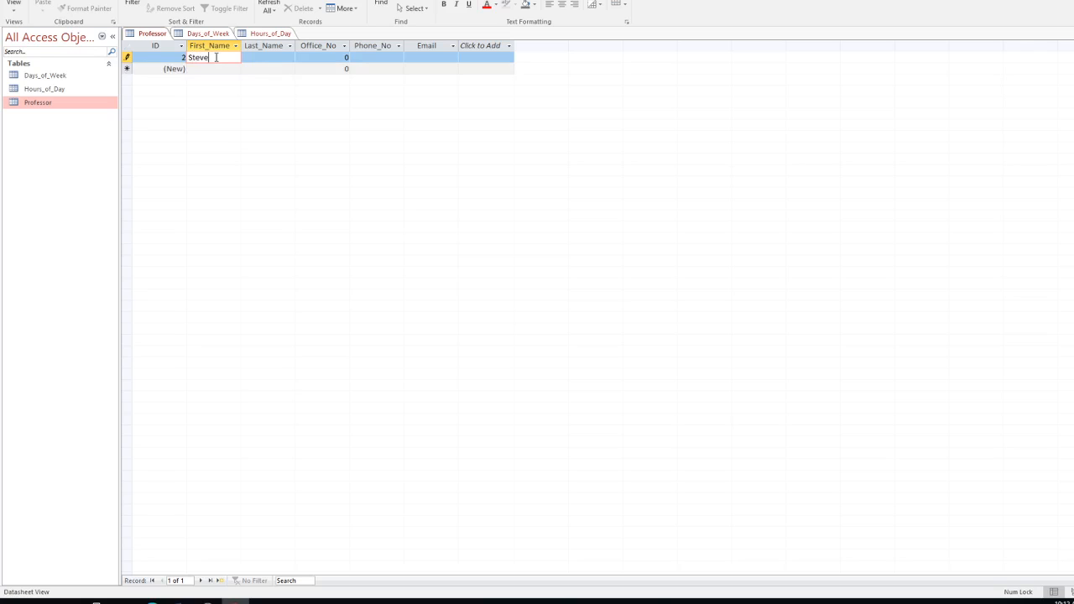
{"action": "key", "text": "Tab"}
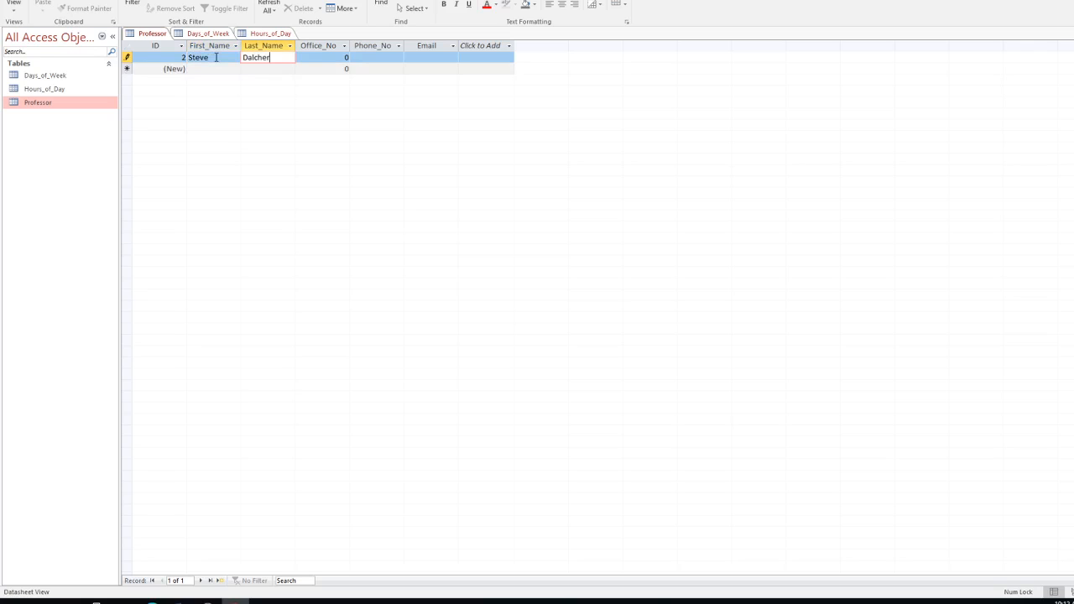
{"action": "left_click", "coordinate": [327, 57]}
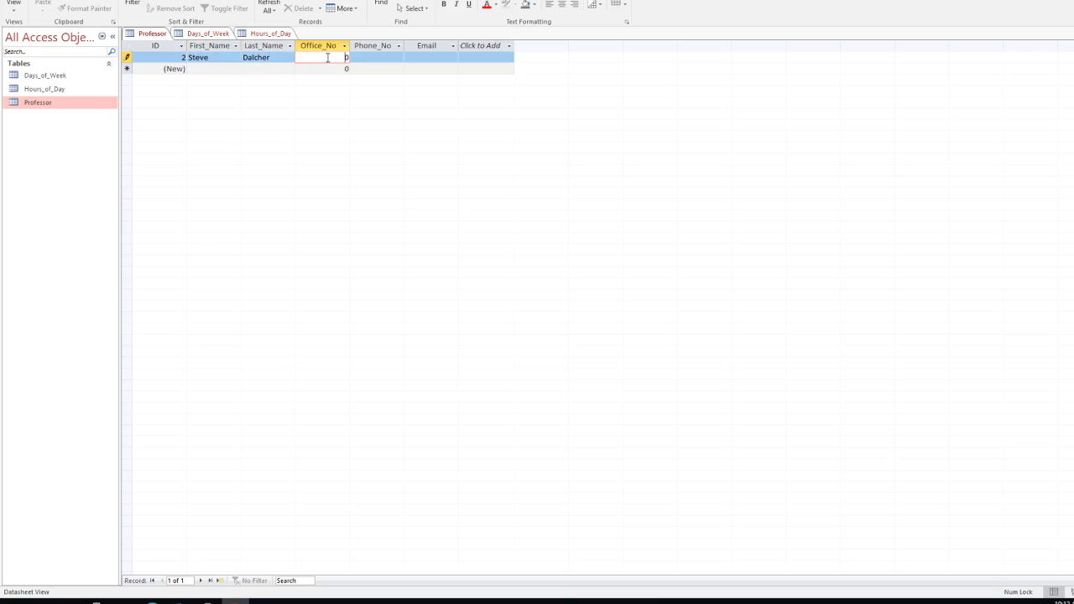
{"action": "key", "text": "Delete"}
{"action": "type", "text": "EU000"}
{"action": "left_click", "coordinate": [375, 64]}
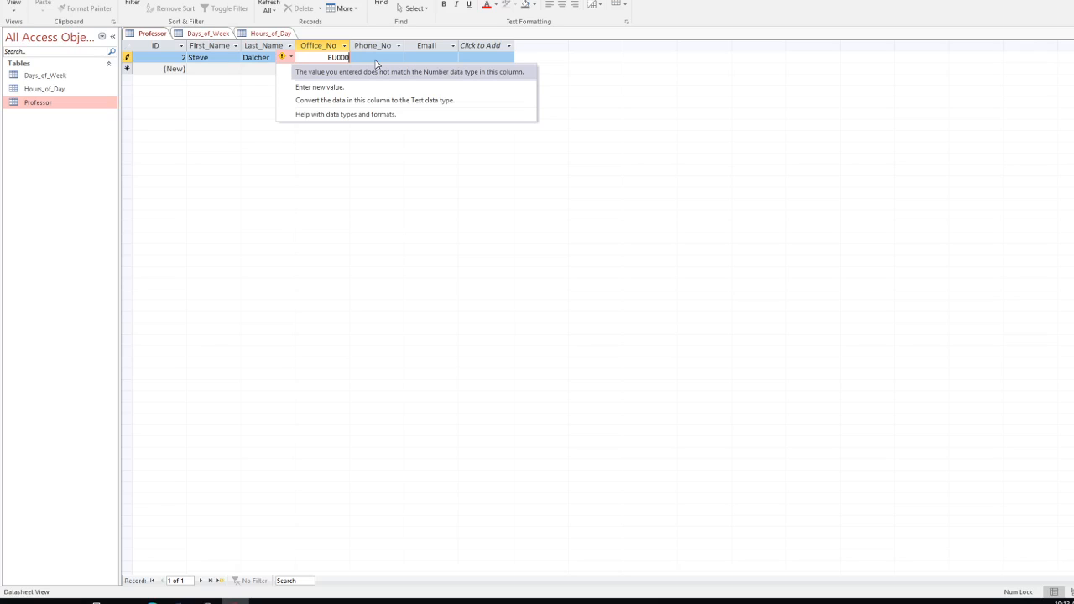
{"action": "left_click", "coordinate": [152, 110]}
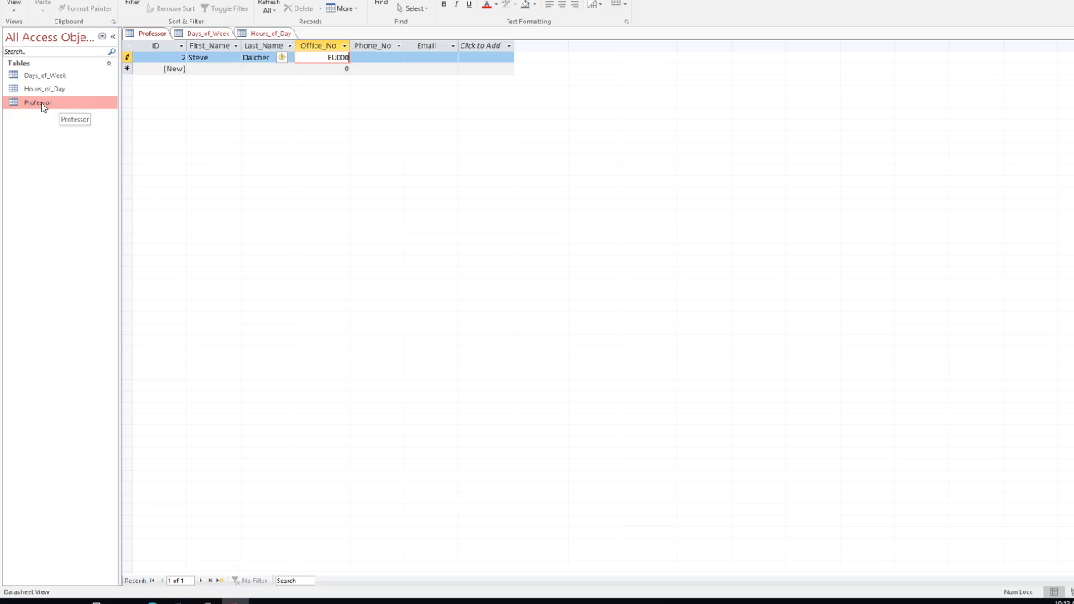
Step: Cancel the rejected EU000 entry with Esc after failing to reach Design View
{"action": "left_click", "coordinate": [14, 6]}
{"action": "left_click", "coordinate": [49, 54]}
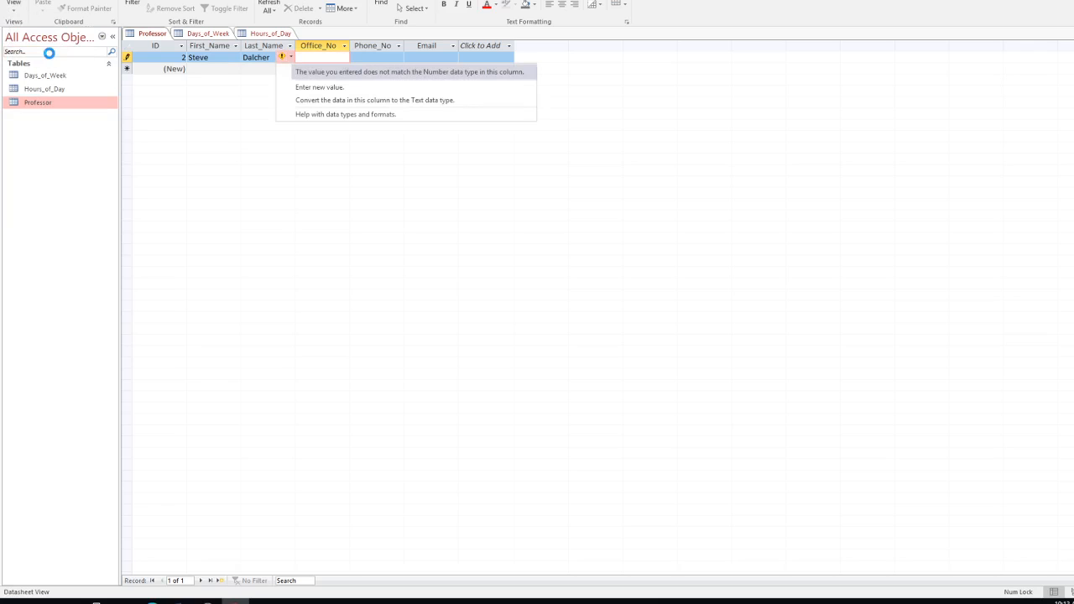
{"action": "left_click", "coordinate": [238, 125]}
{"action": "key", "text": "Escape"}
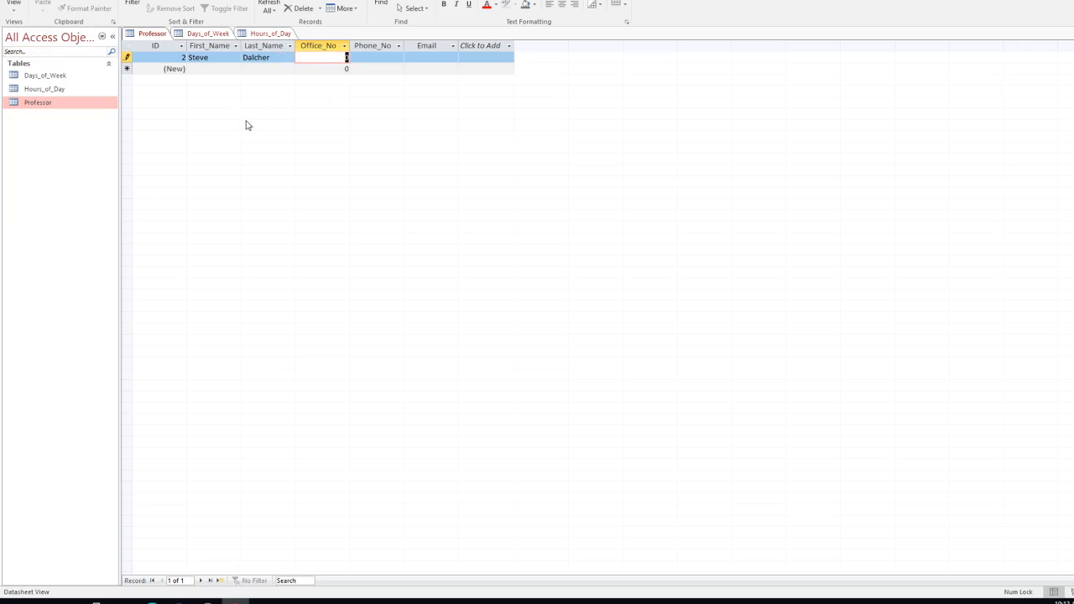
{"action": "left_click", "coordinate": [14, 5]}
Step: Switch Office_No back to Short Text and save the table, returning to Datasheet View
{"action": "left_click", "coordinate": [38, 50]}
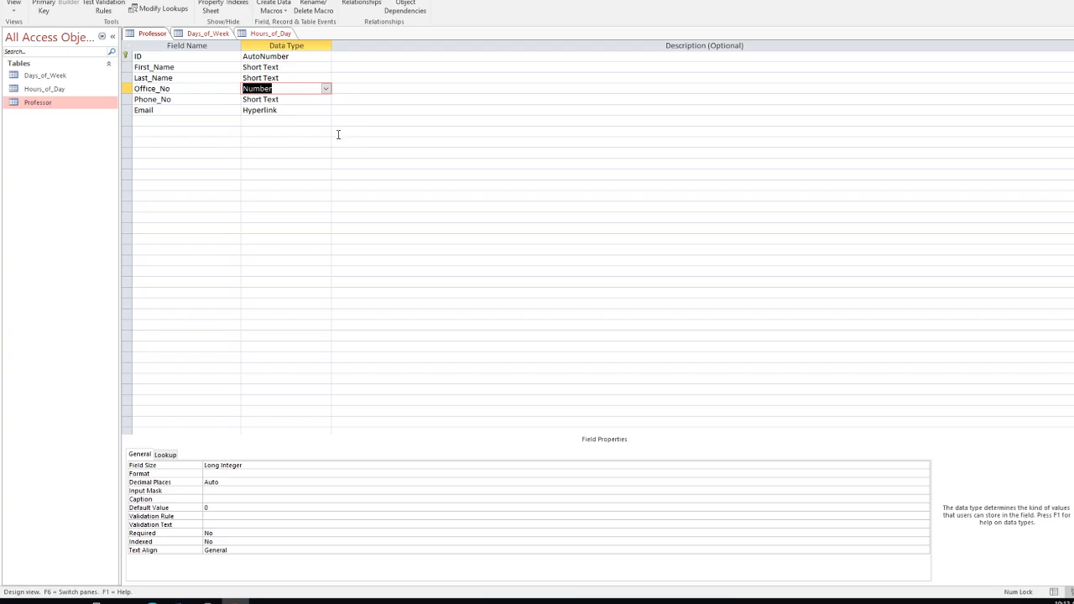
{"action": "left_click", "coordinate": [325, 88]}
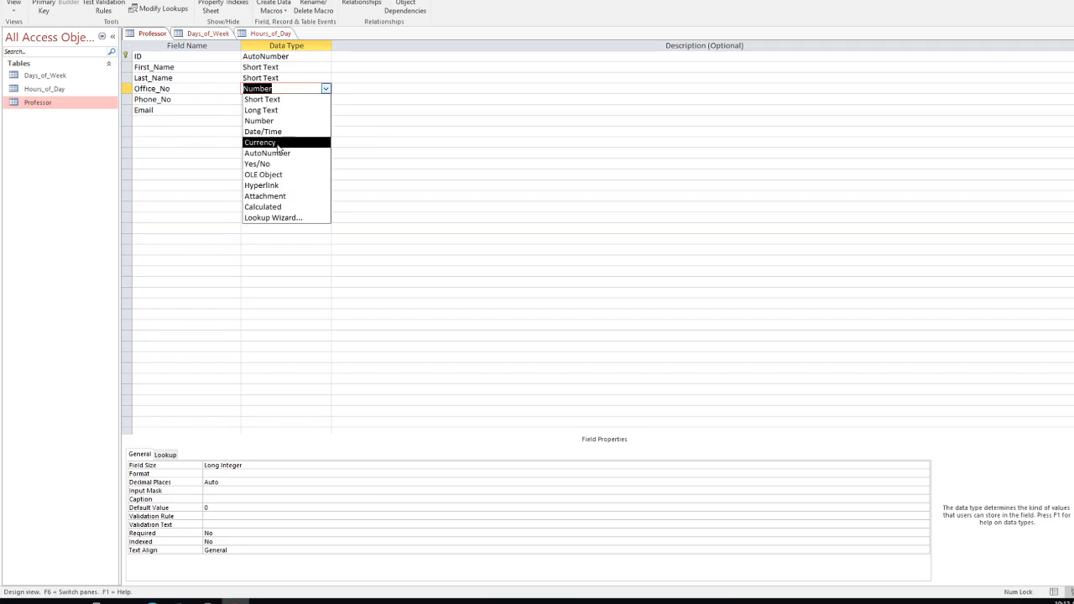
{"action": "left_click", "coordinate": [262, 99]}
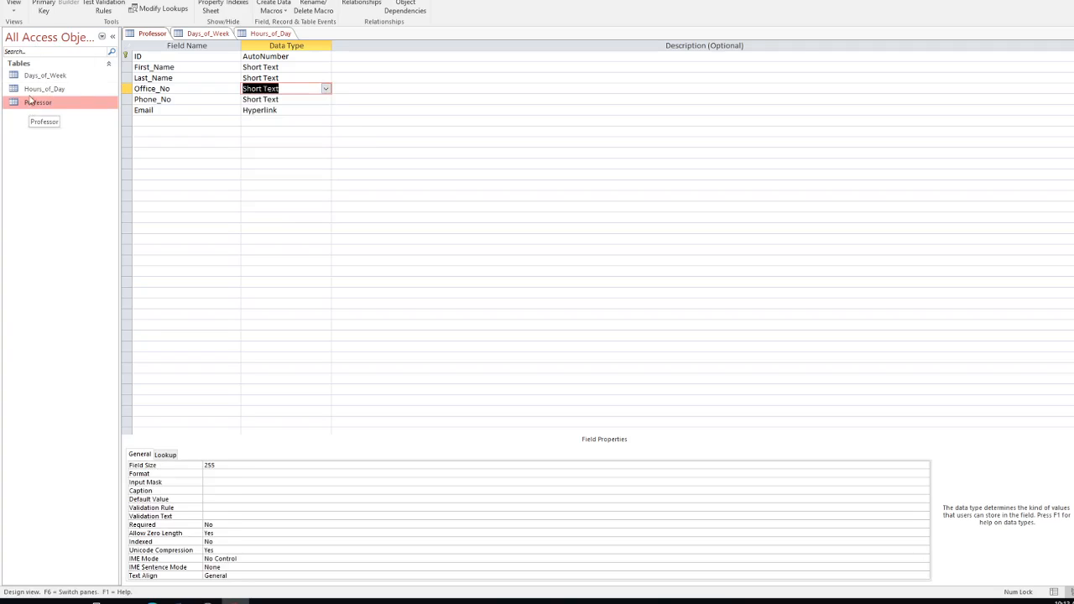
{"action": "left_click", "coordinate": [15, 14]}
{"action": "left_click", "coordinate": [34, 26]}
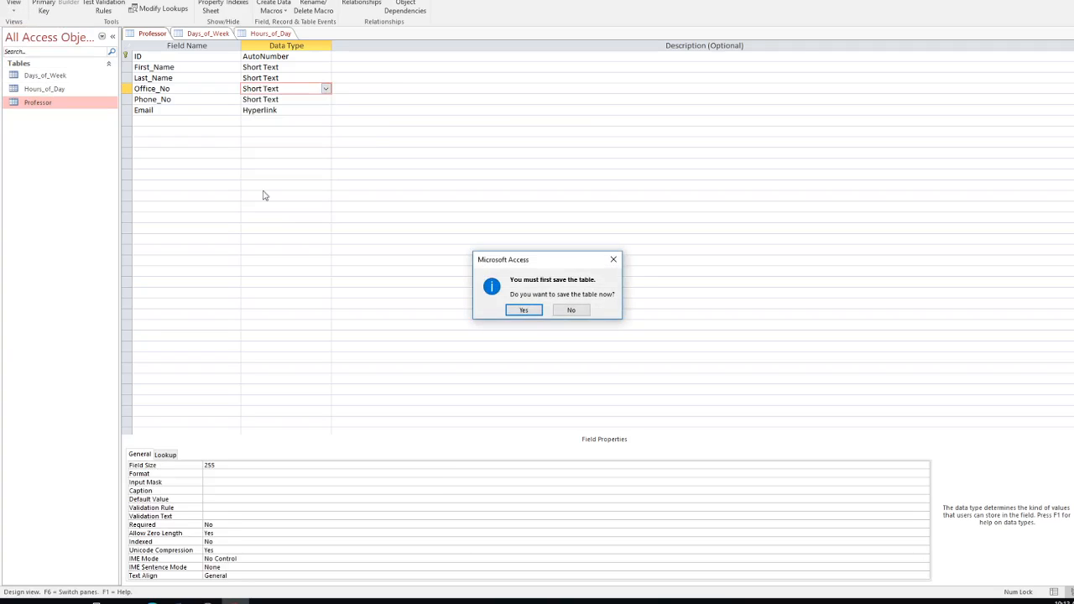
{"action": "left_click", "coordinate": [528, 311]}
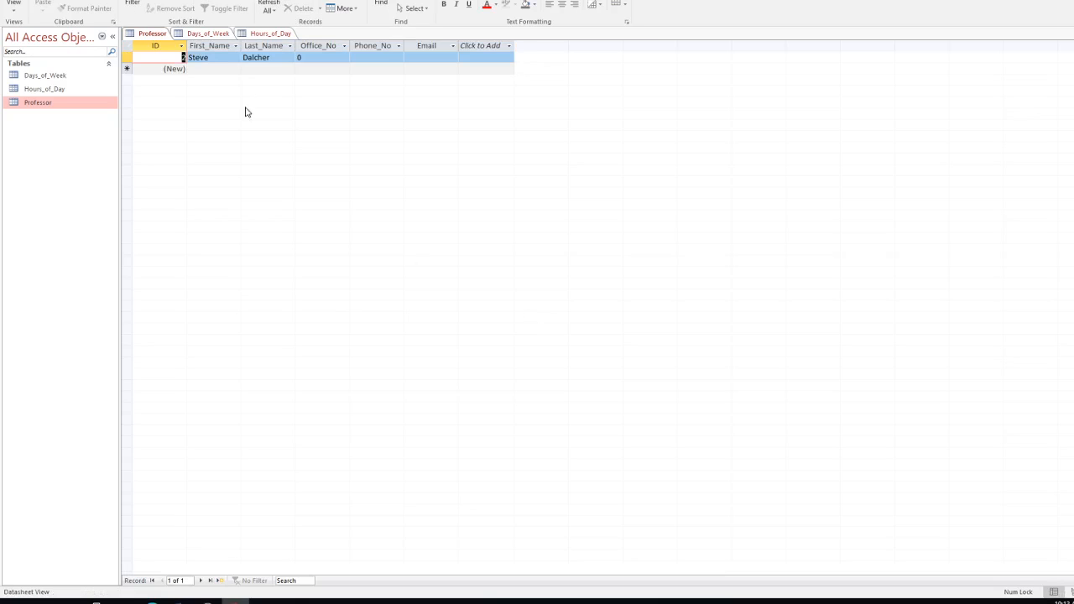
Step: Replace Office_No's 0 with EU000 and enter the corrected phone number
{"action": "left_click", "coordinate": [314, 56]}
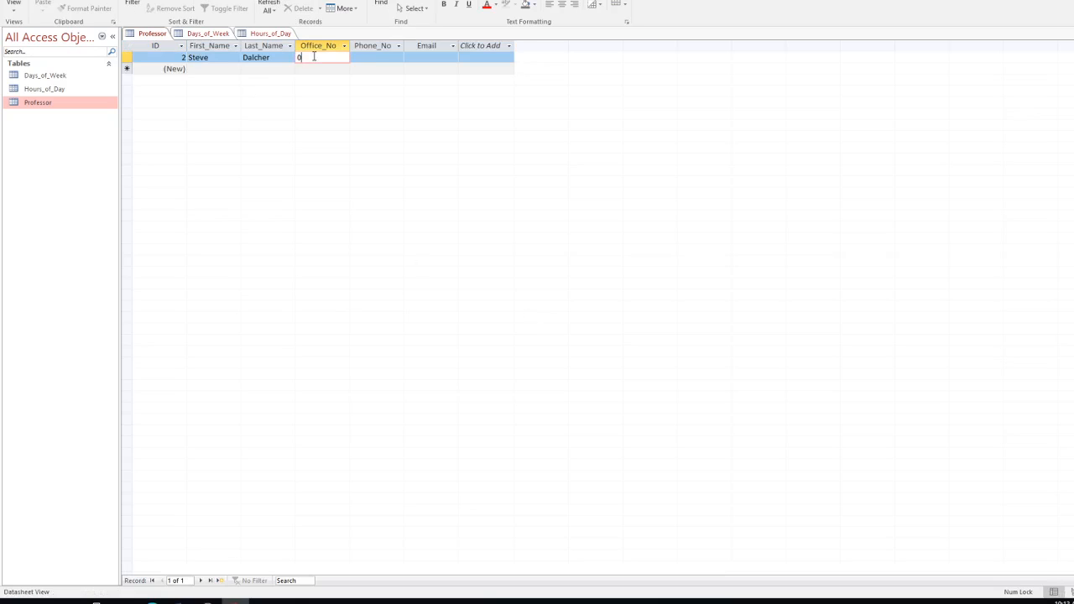
{"action": "key", "text": "BackSpace"}
{"action": "type", "text": "EU000"}
{"action": "left_click", "coordinate": [387, 58]}
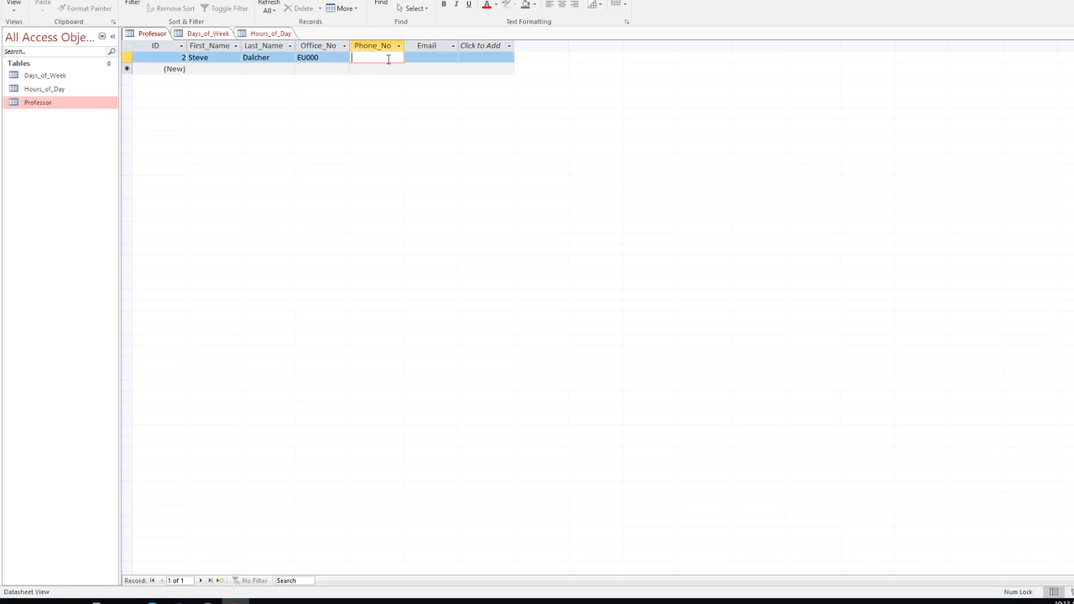
{"action": "left_click", "coordinate": [378, 57]}
{"action": "type", "text": "-4360"}
{"action": "left_click", "coordinate": [429, 58]}
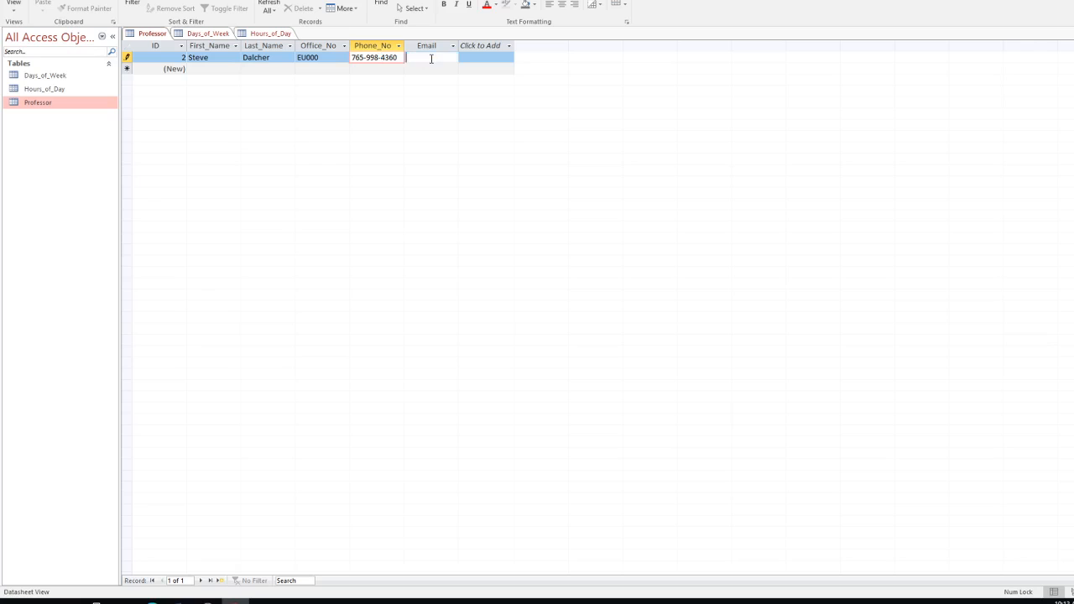
{"action": "left_click", "coordinate": [386, 58]}
Step: Enter the professor's e-mail address and widen the Email column to show it fully
{"action": "left_click", "coordinate": [440, 57]}
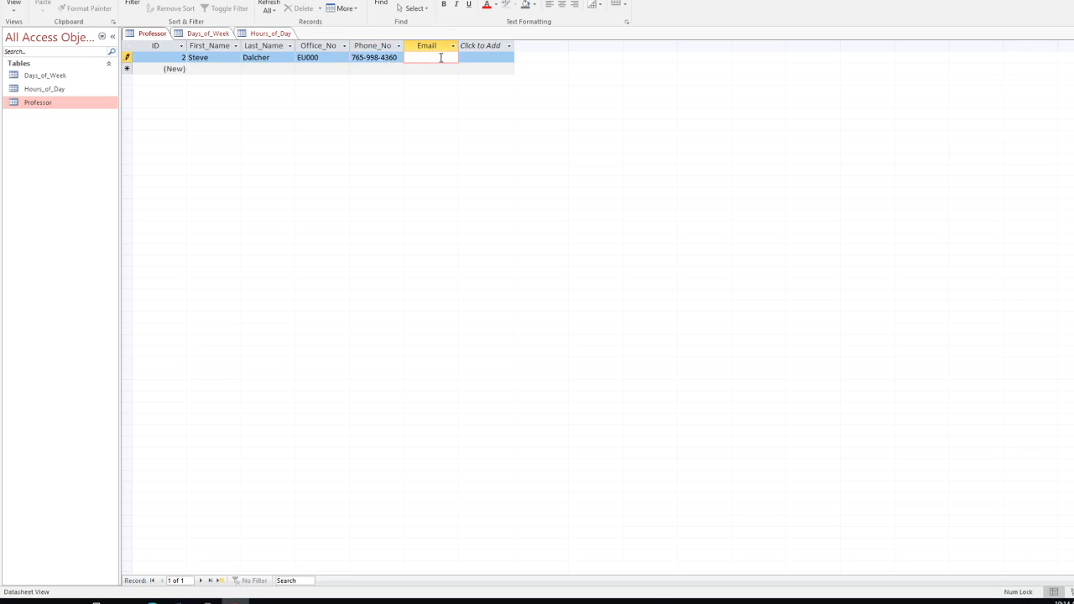
{"action": "left_click", "coordinate": [474, 57]}
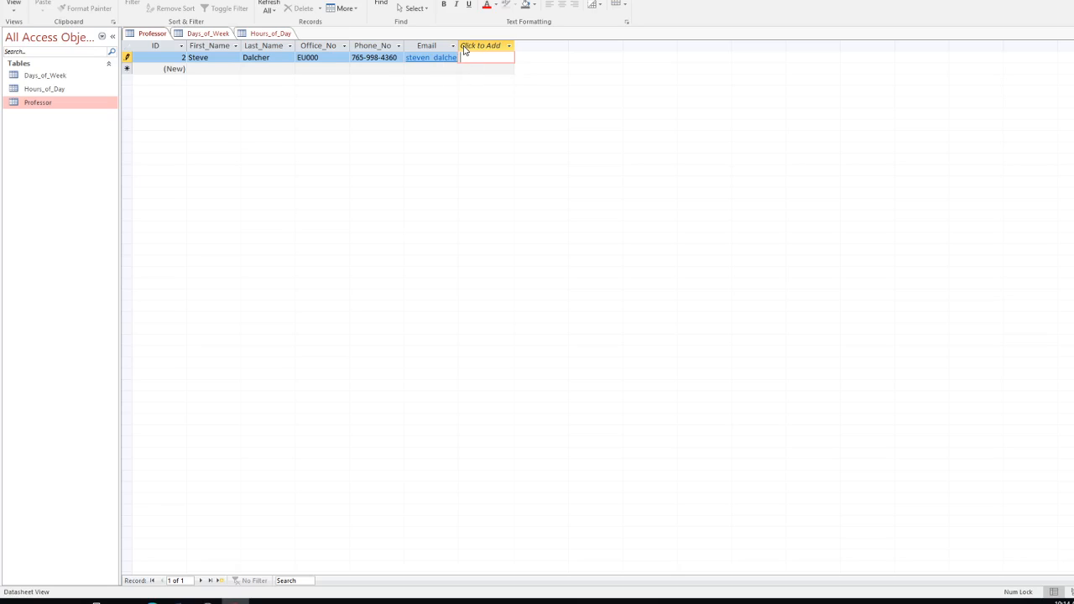
{"action": "left_click_drag", "start_coordinate": [510, 48], "coordinate": [513, 49]}
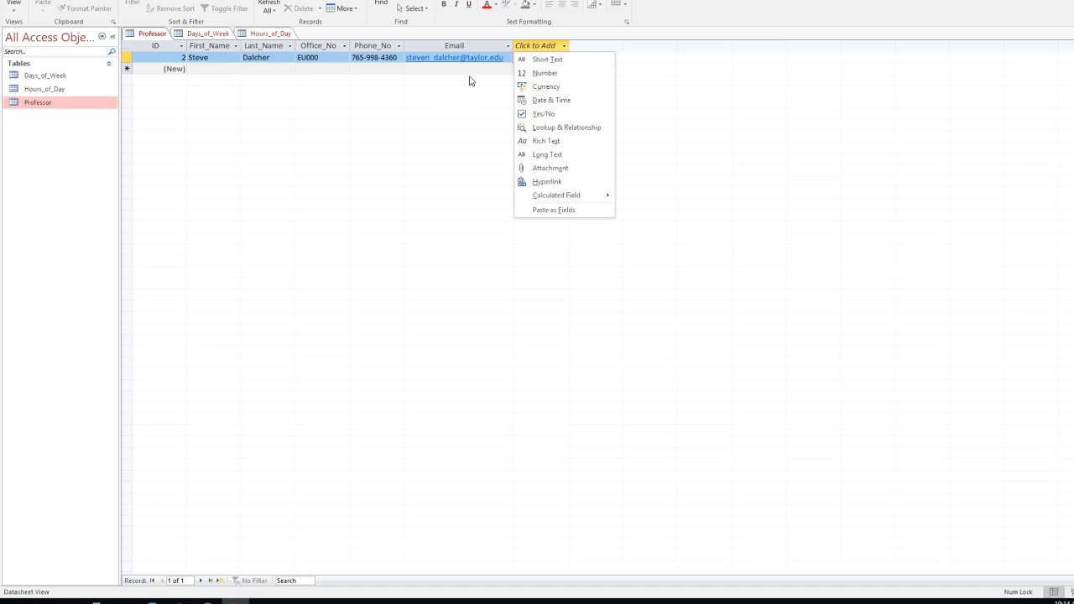
{"action": "key", "text": "Escape"}
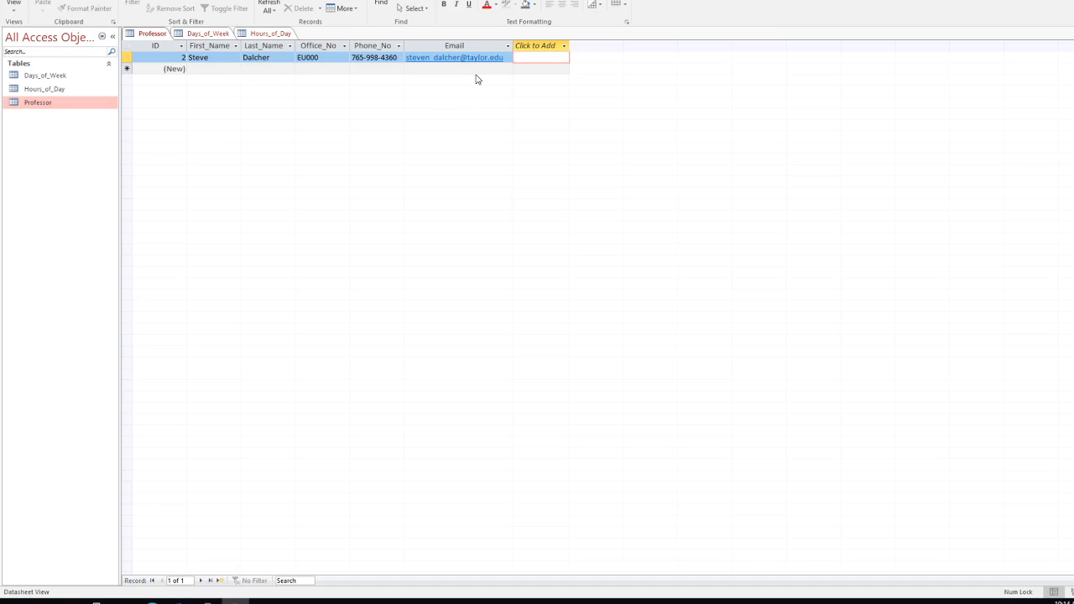
{"action": "left_click", "coordinate": [202, 70]}
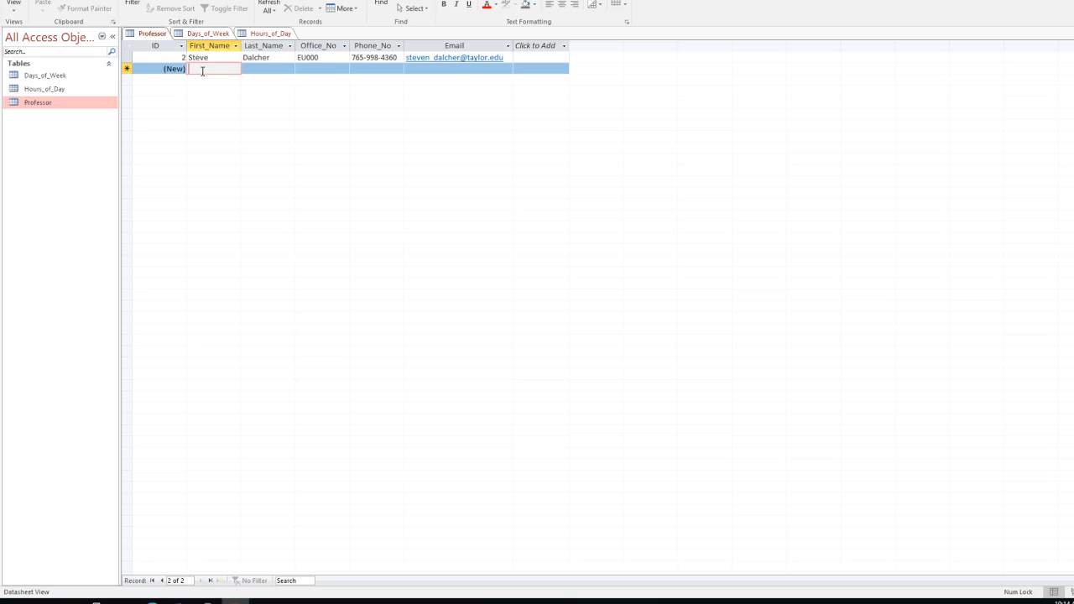
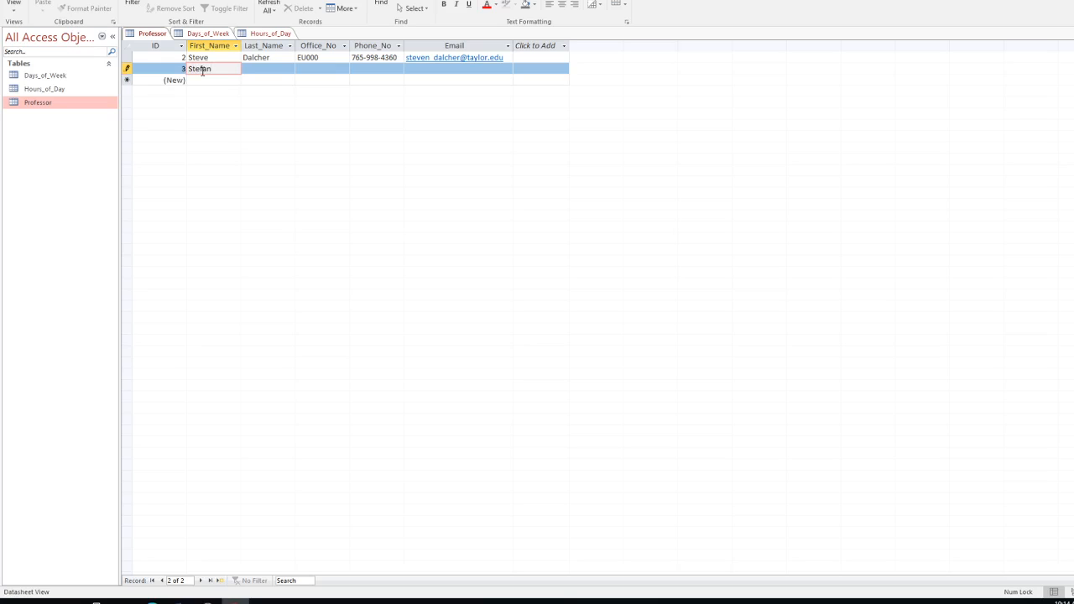
Step: Enter the second professor's first and last name, office EU222A, phone number and e-mail
{"action": "key", "text": "Tab"}
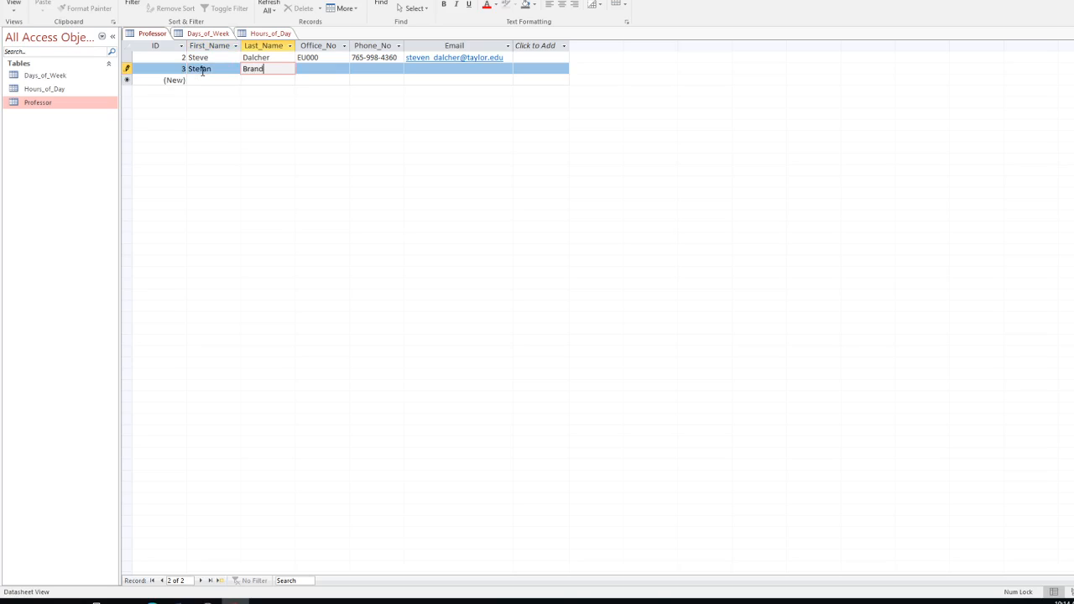
{"action": "key", "text": "Tab"}
{"action": "type", "text": "E"}
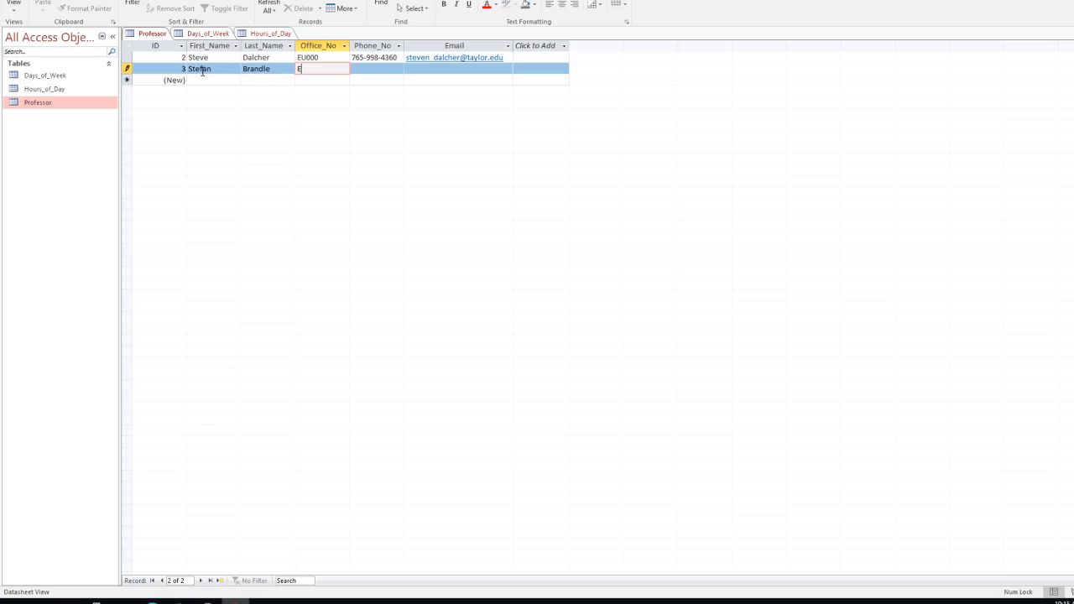
{"action": "type", "text": "U222A"}
{"action": "key", "text": "Tab"}
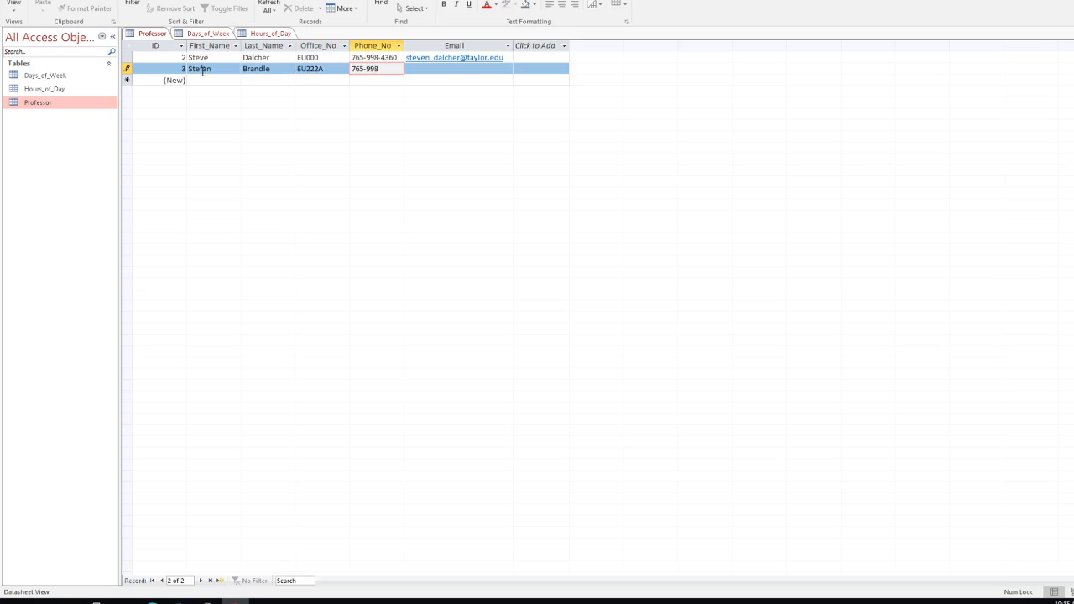
{"action": "key", "text": "Tab"}
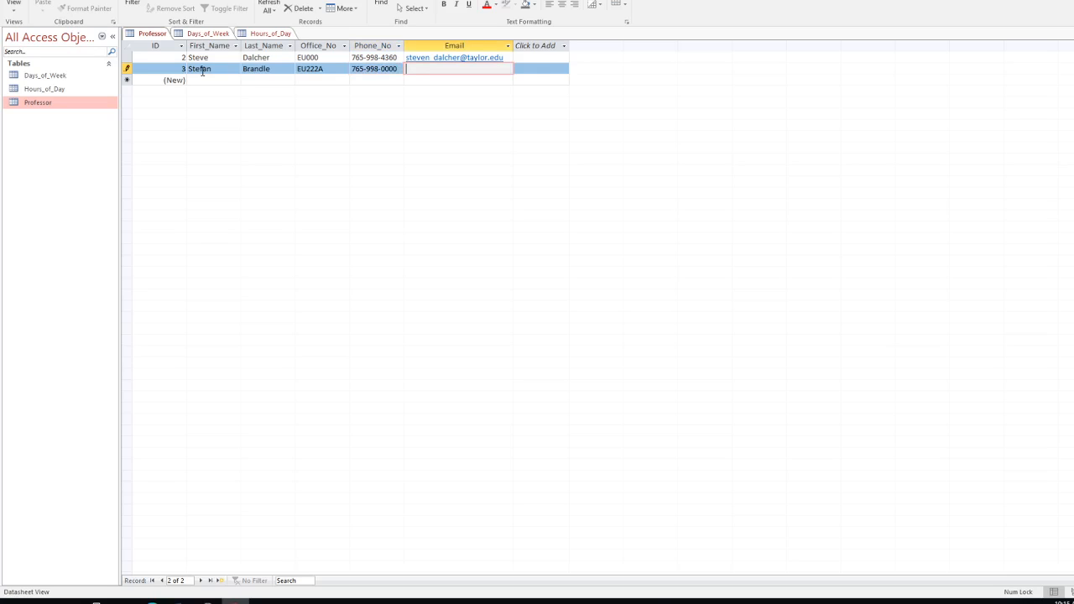
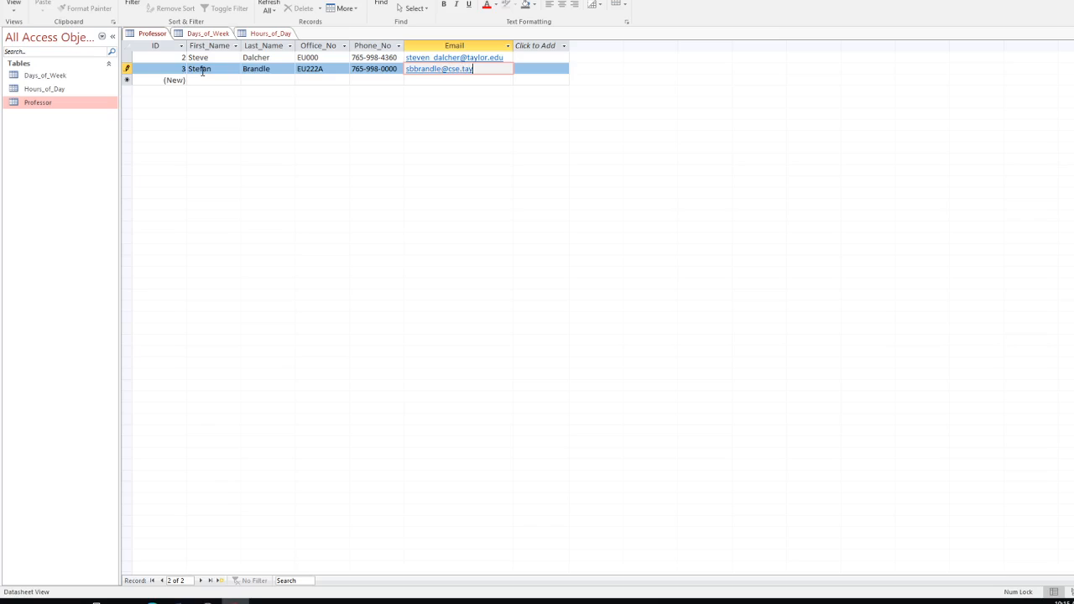
{"action": "left_click", "coordinate": [200, 81]}
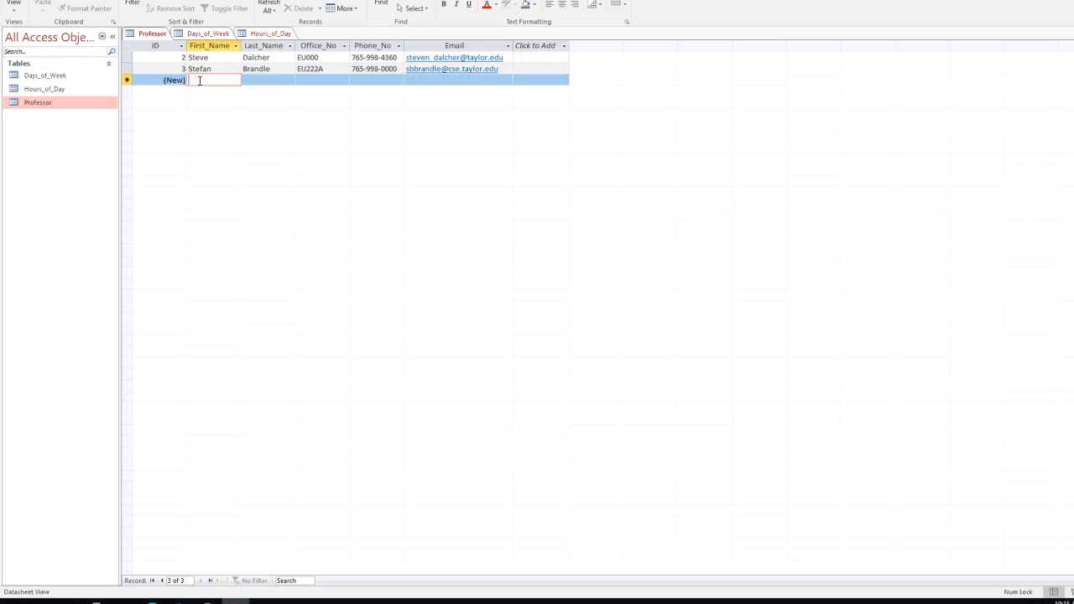
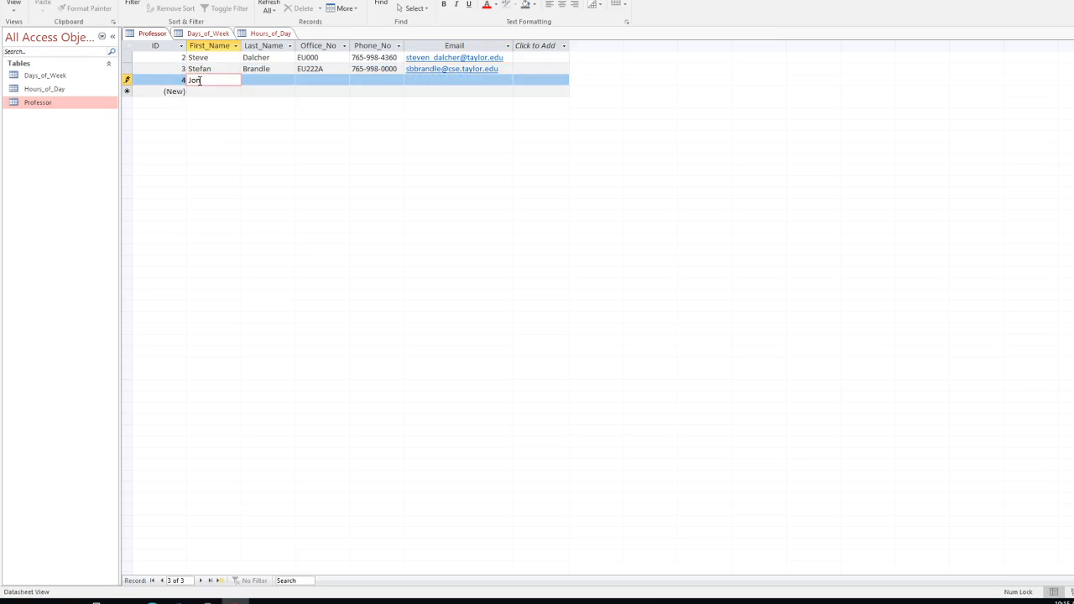
Step: Enter the next professor's first and last name and office EU222B
{"action": "key", "text": "Tab"}
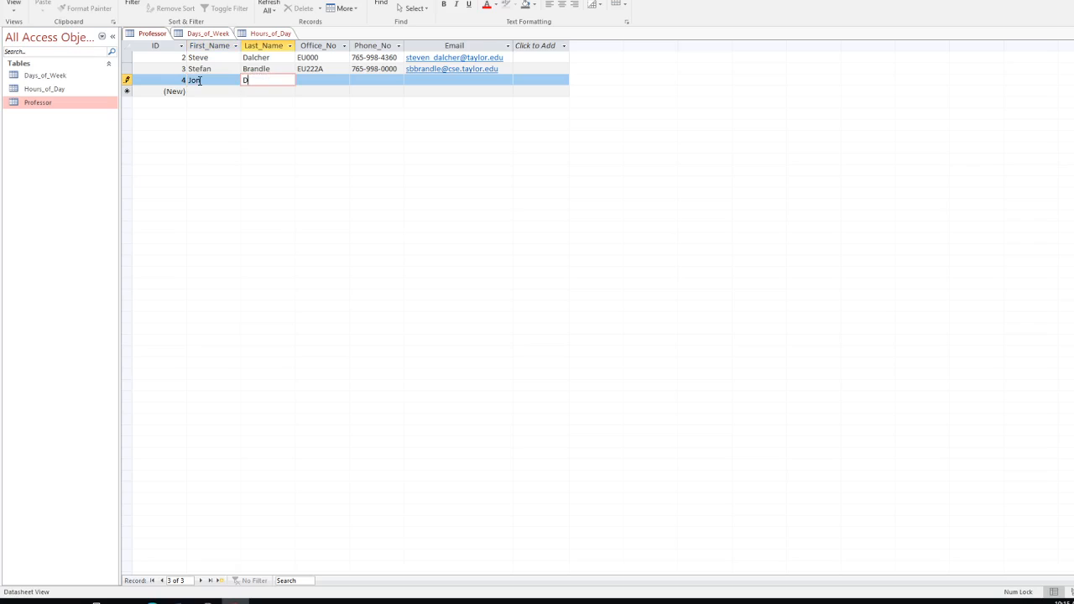
{"action": "key", "text": "Tab"}
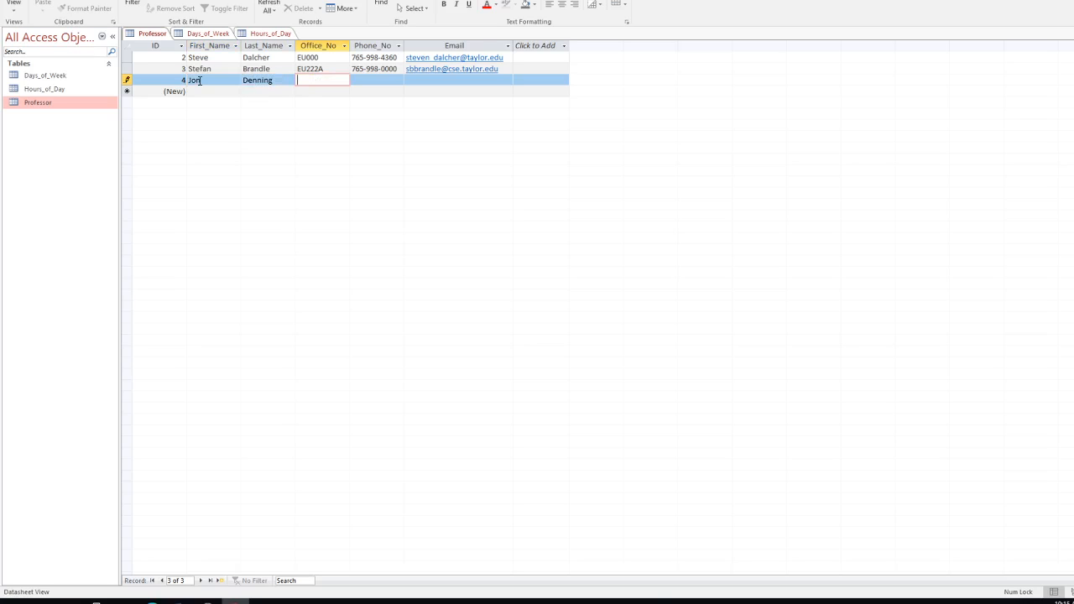
{"action": "type", "text": "EU222B"}
{"action": "key", "text": "Tab"}
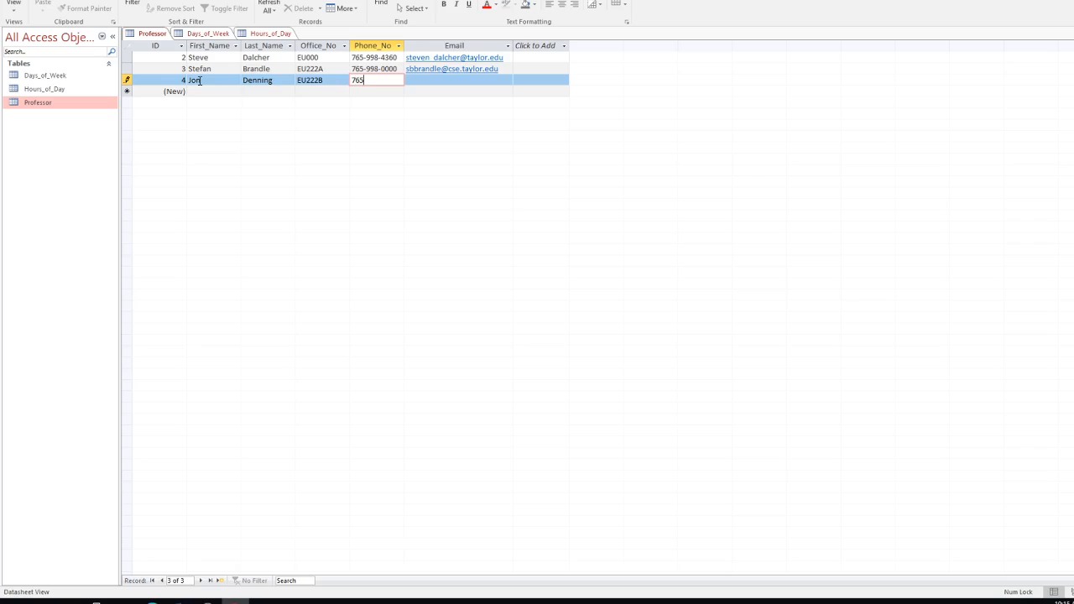
Step: Add the phone number and e-mail to save the record, then open Days_of_Week
{"action": "key", "text": "Tab"}
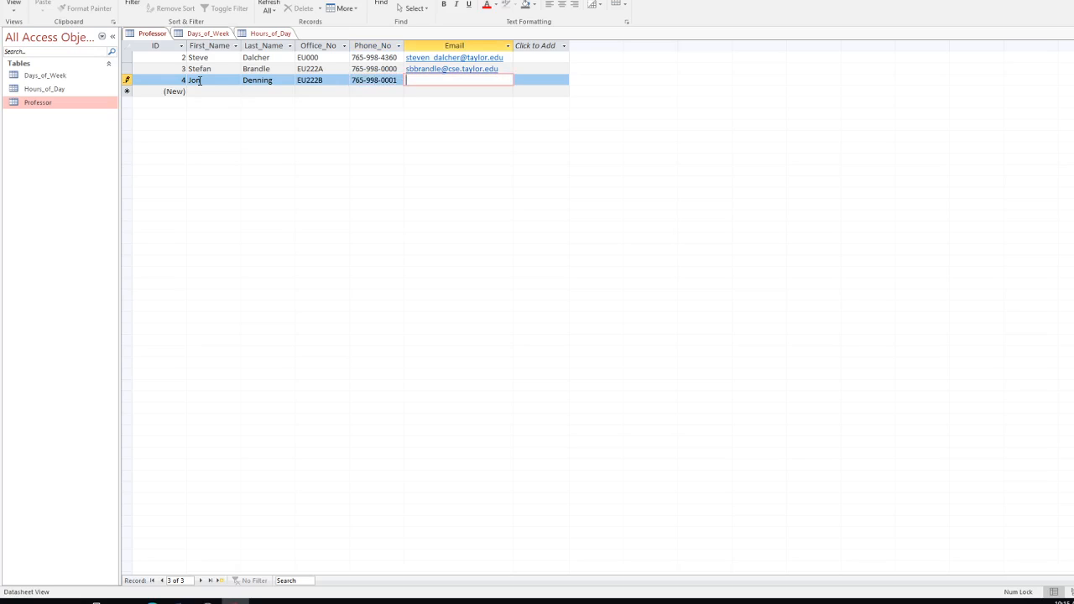
{"action": "key", "text": "Tab"}
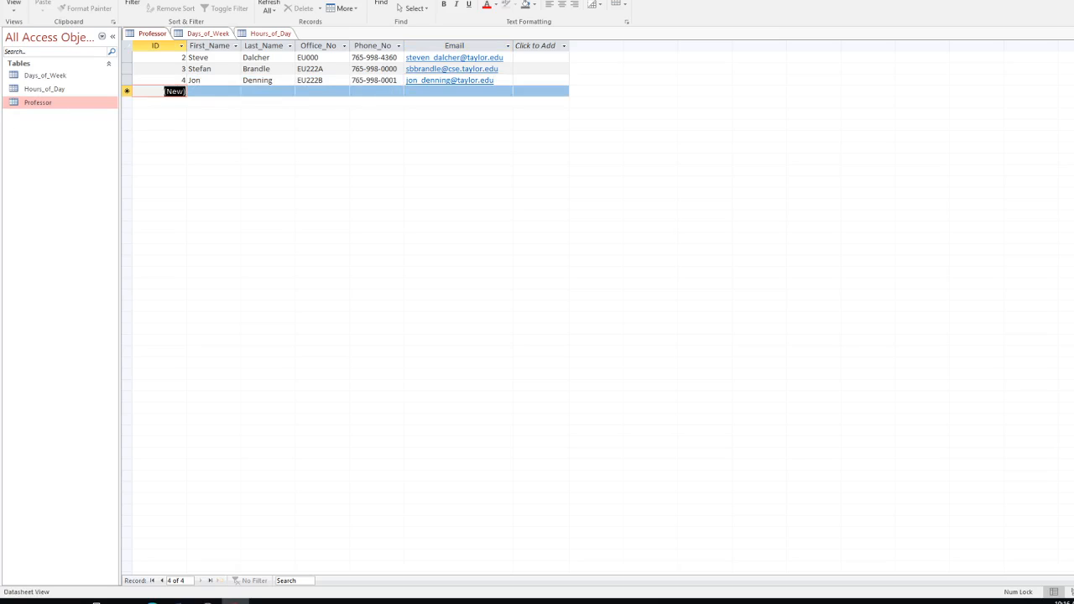
{"action": "double_click", "coordinate": [34, 75]}
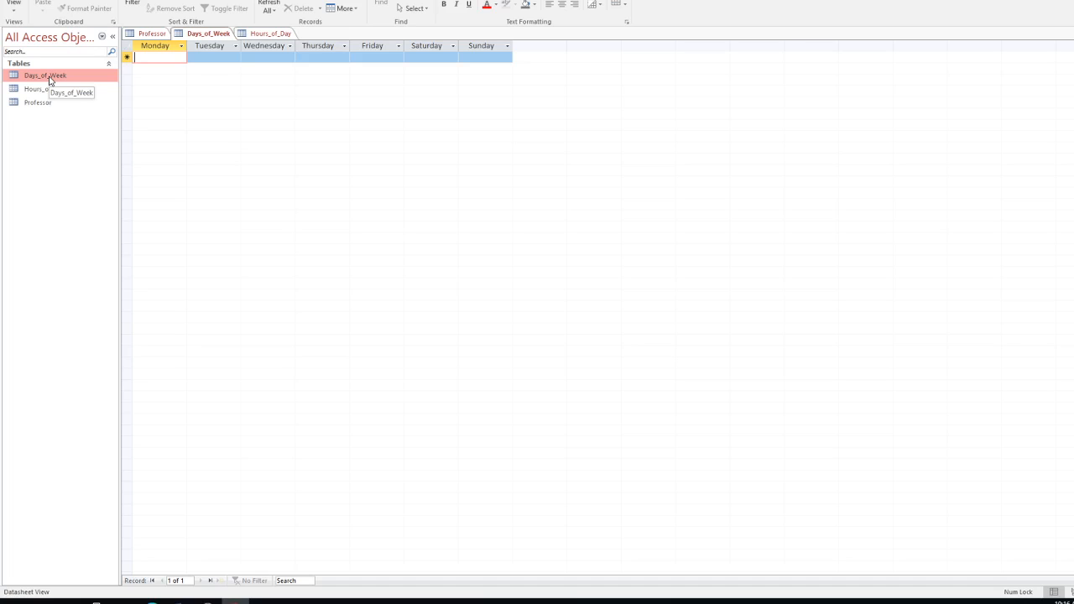
Step: View Days_of_Week in Design View to review its fields, then open Hours_of_Day
{"action": "left_click", "coordinate": [20, 10]}
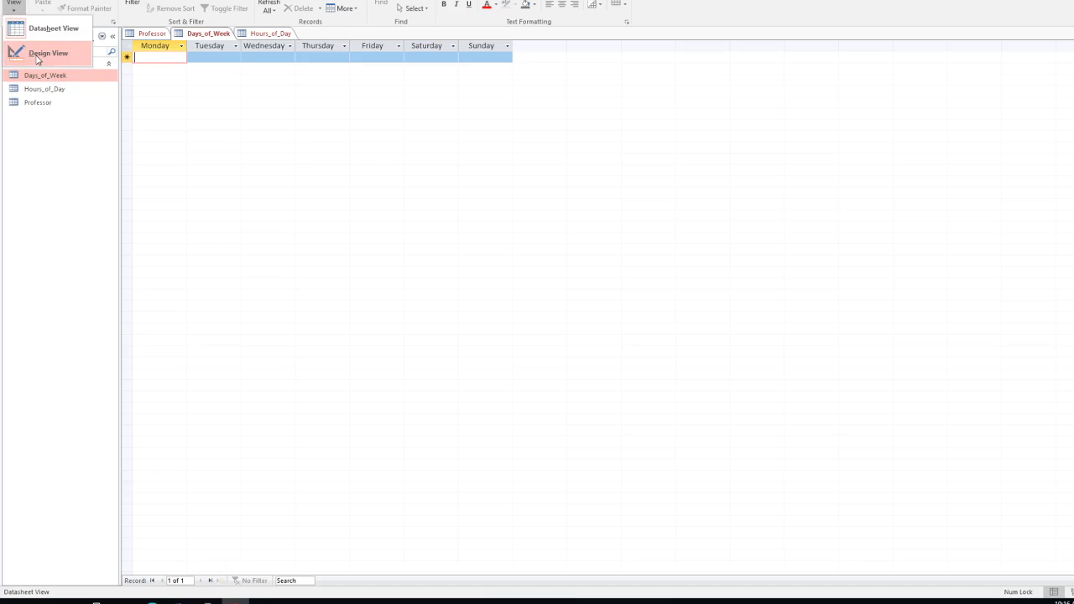
{"action": "left_click", "coordinate": [34, 54]}
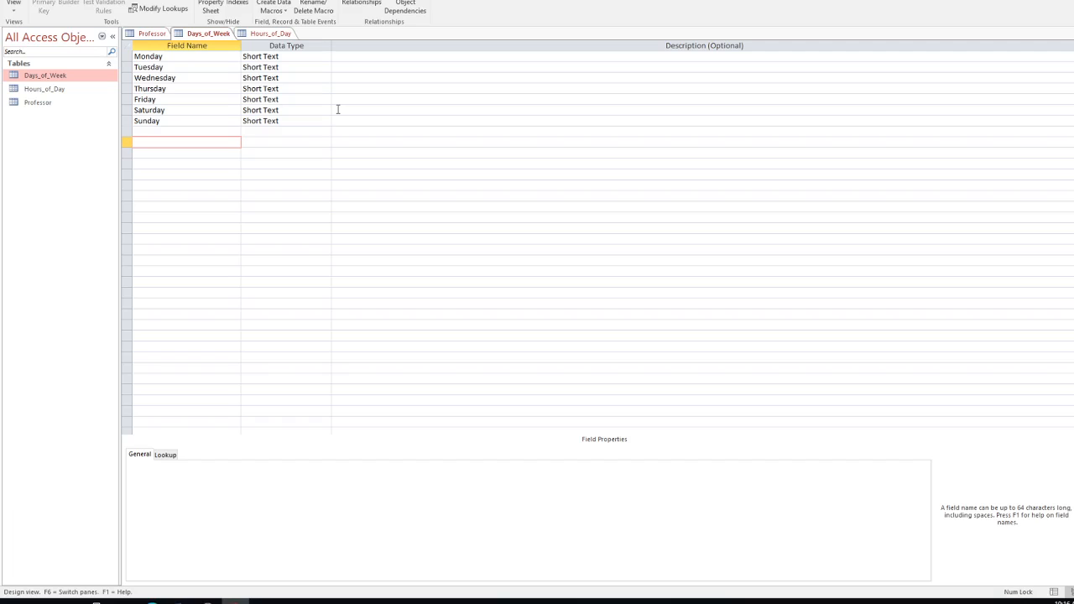
{"action": "double_click", "coordinate": [53, 90]}
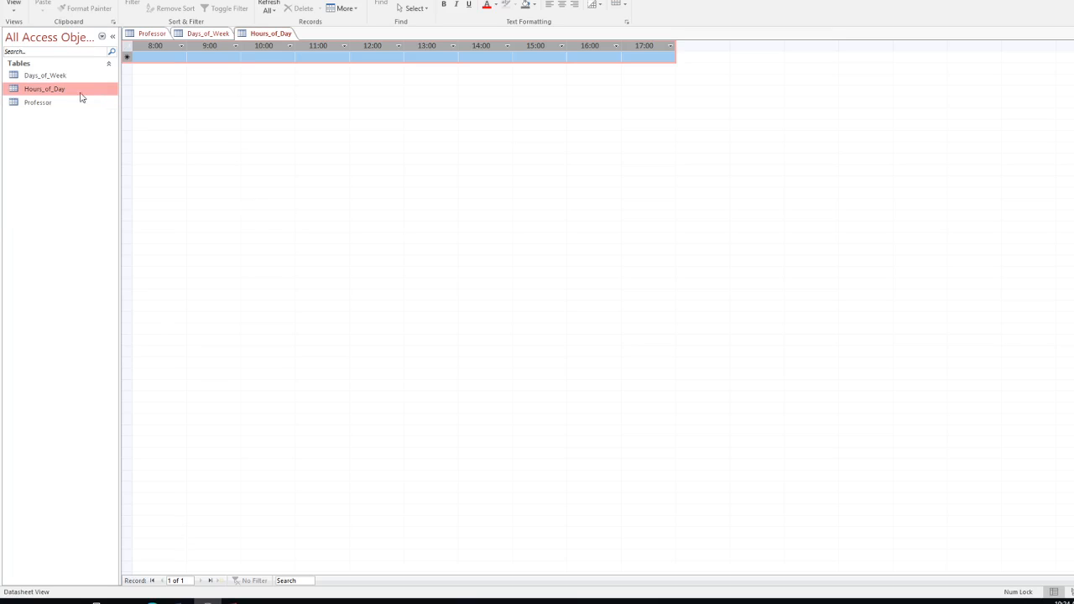
Step: In Design View, delete the Hours_of_Day fields 9:00 through 17:00
{"action": "left_click", "coordinate": [17, 6]}
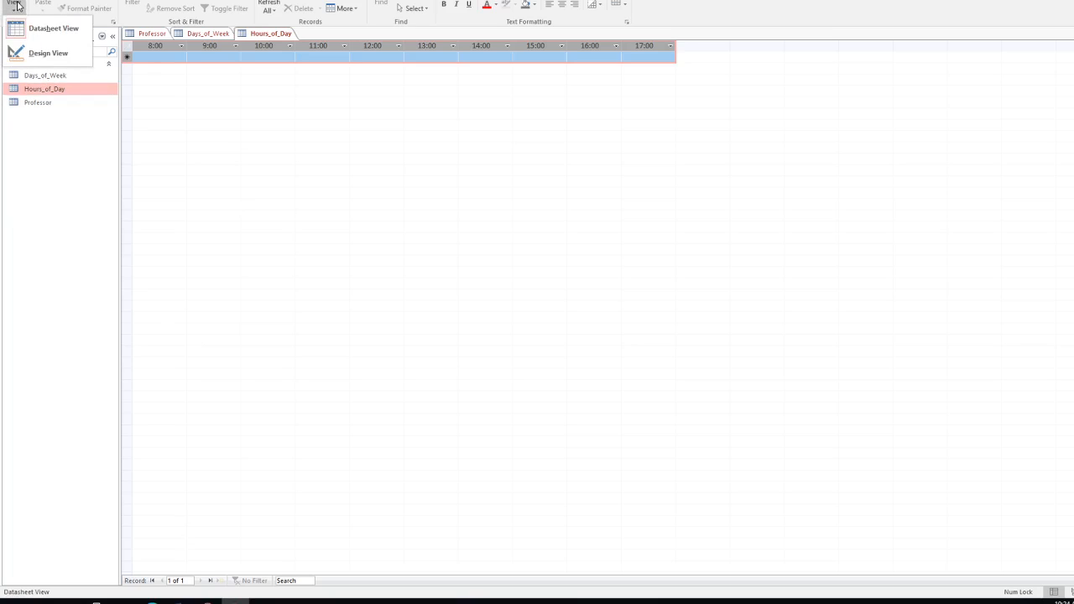
{"action": "left_click", "coordinate": [45, 58]}
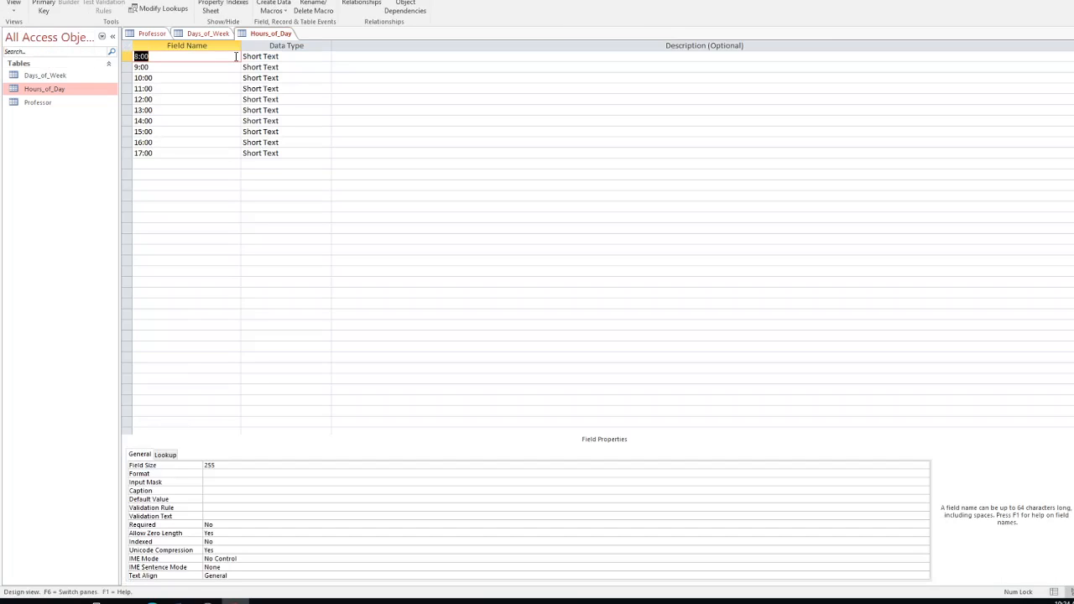
{"action": "right_click", "coordinate": [144, 153]}
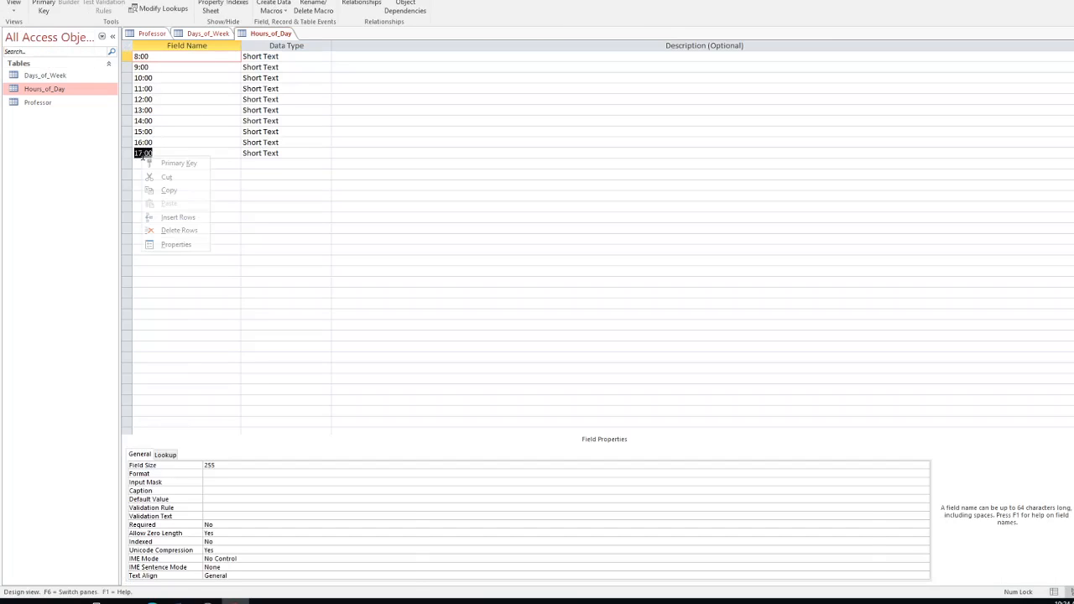
{"action": "left_click", "coordinate": [178, 230]}
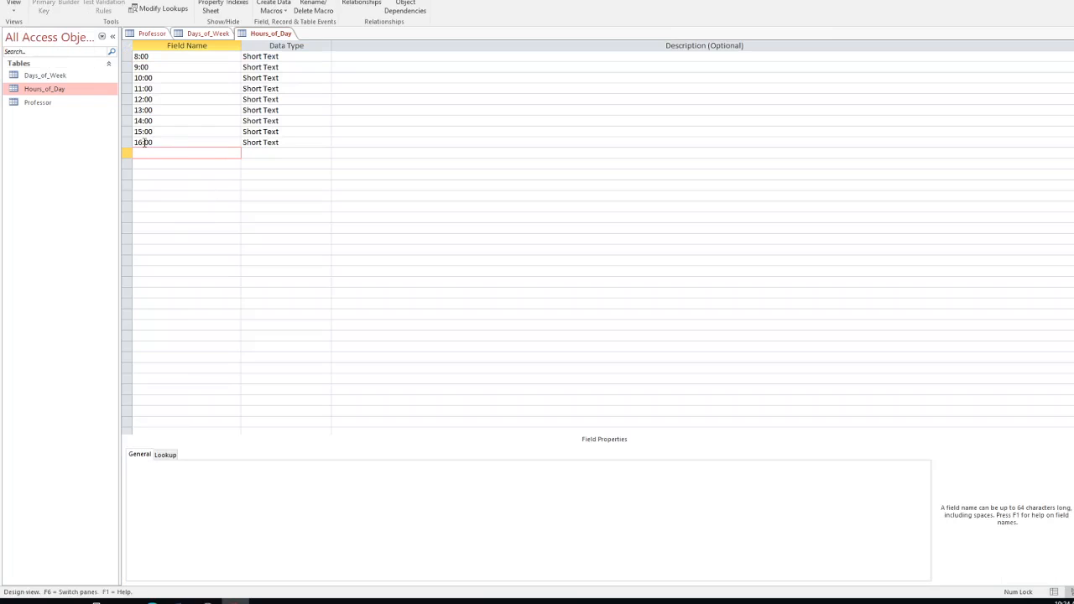
{"action": "right_click", "coordinate": [144, 143]}
{"action": "left_click", "coordinate": [178, 219]}
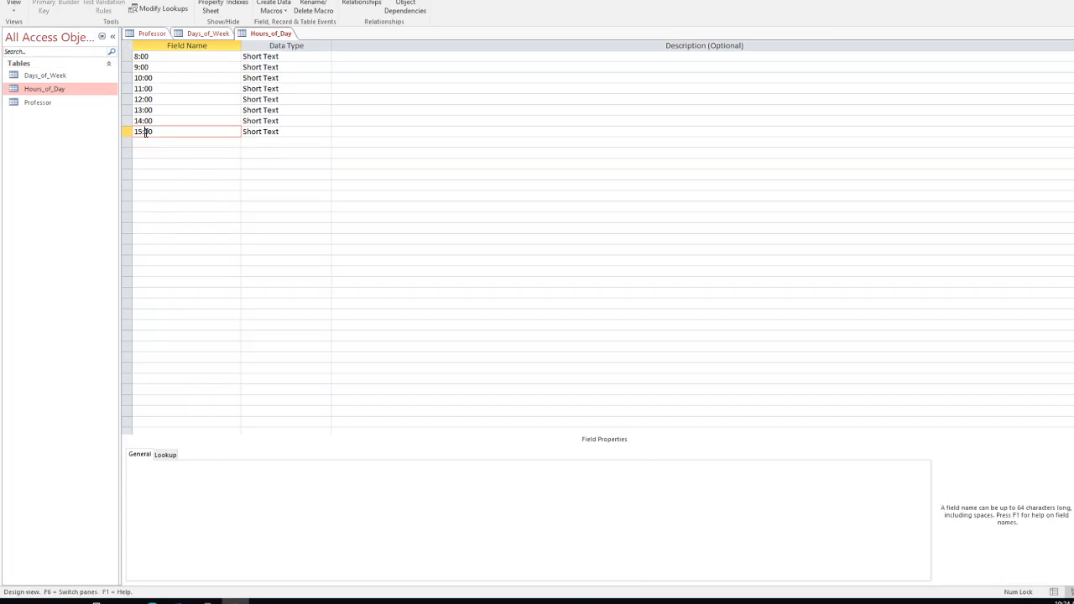
{"action": "right_click", "coordinate": [144, 131]}
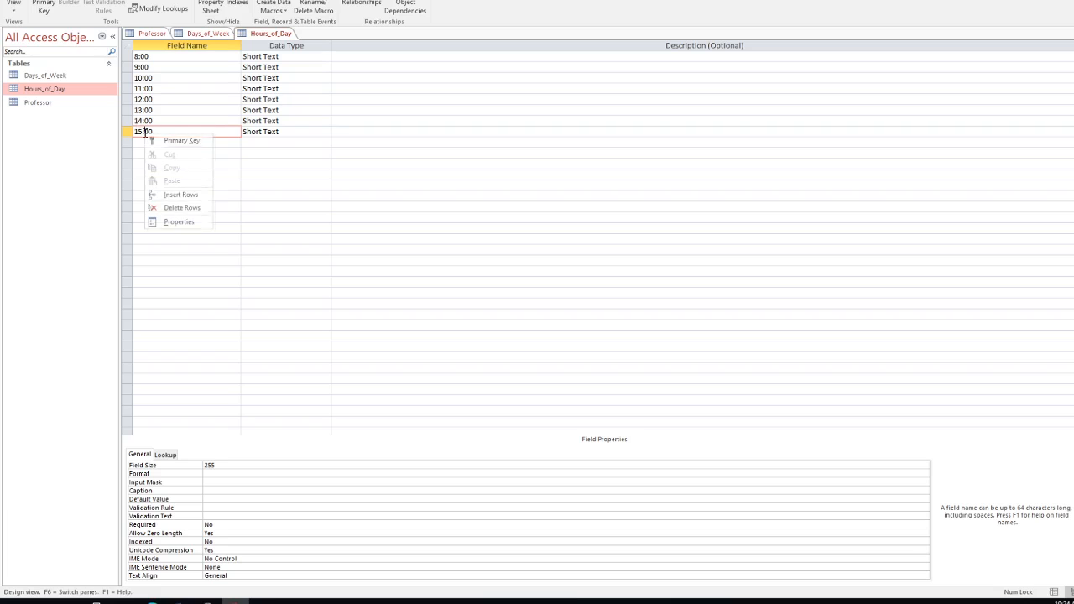
{"action": "left_click", "coordinate": [175, 207]}
{"action": "right_click", "coordinate": [140, 121]}
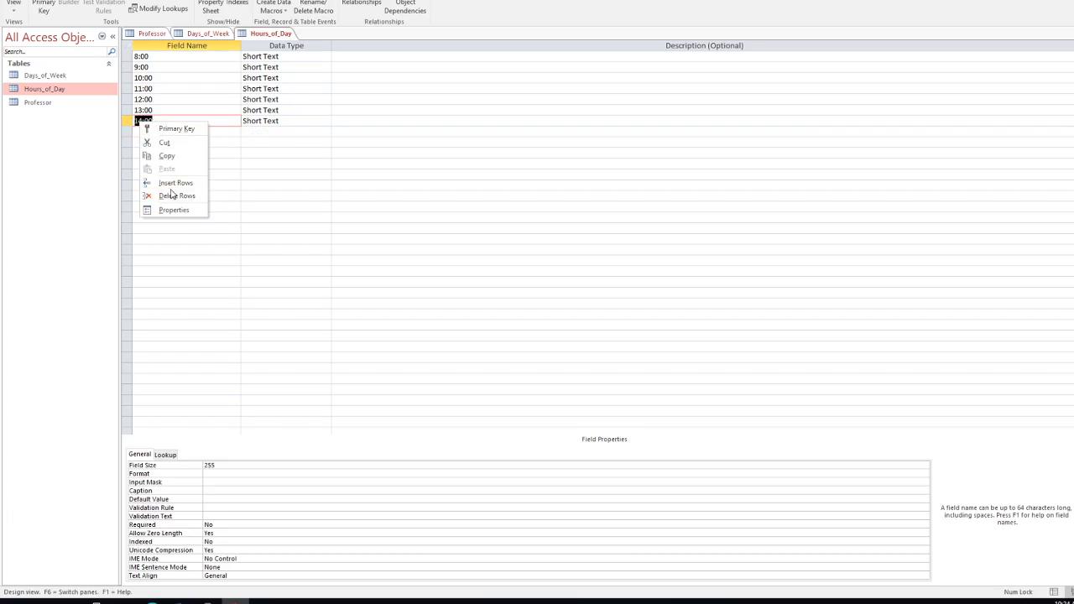
{"action": "left_click", "coordinate": [171, 194]}
{"action": "right_click", "coordinate": [142, 110]}
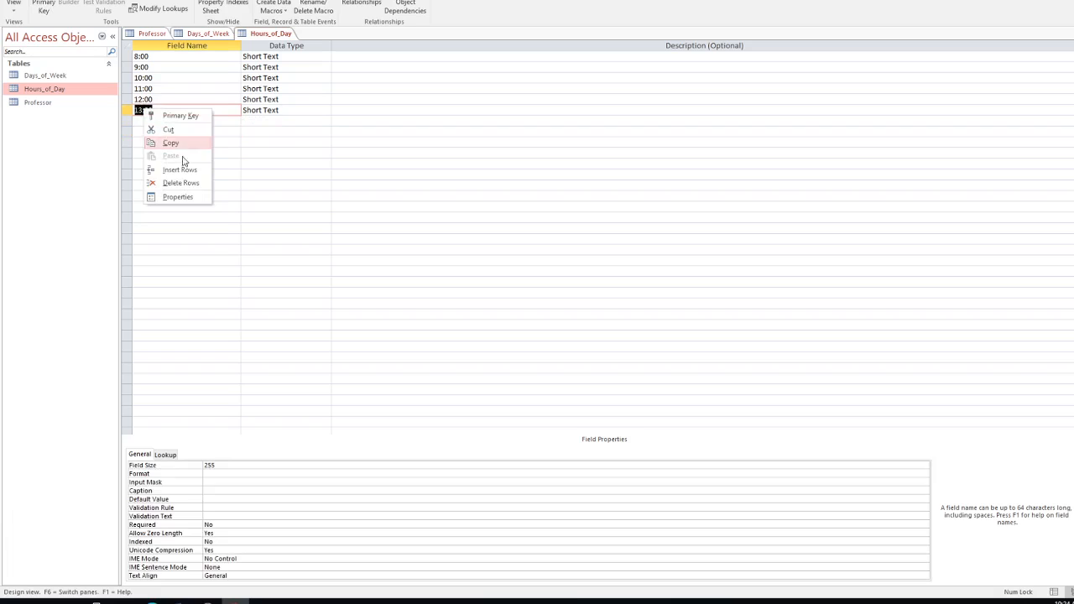
{"action": "left_click", "coordinate": [177, 182]}
{"action": "right_click", "coordinate": [152, 100]}
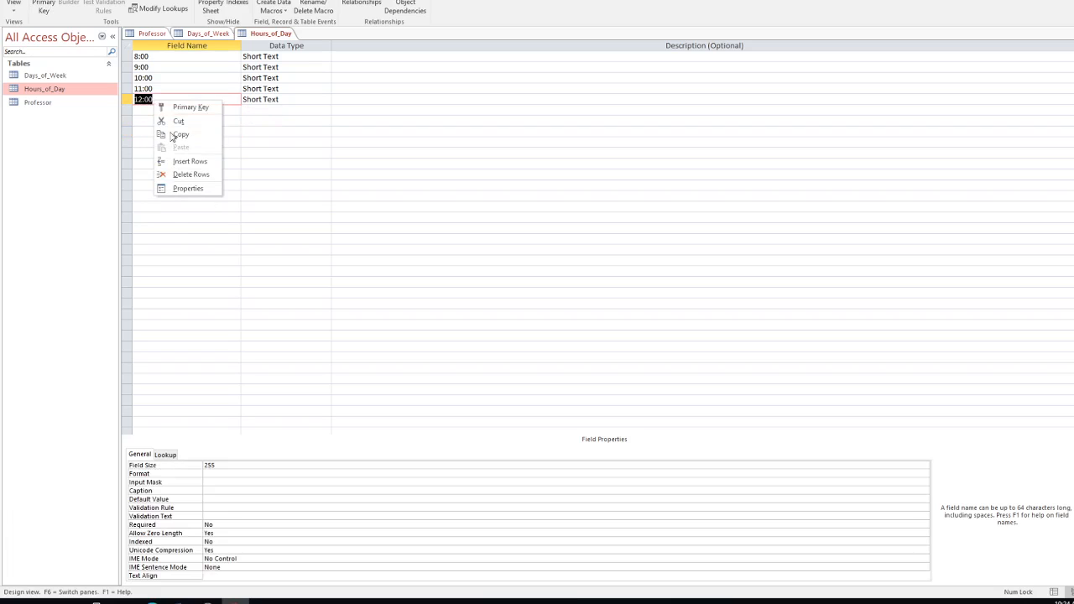
{"action": "left_click", "coordinate": [181, 173]}
{"action": "left_click", "coordinate": [150, 89]}
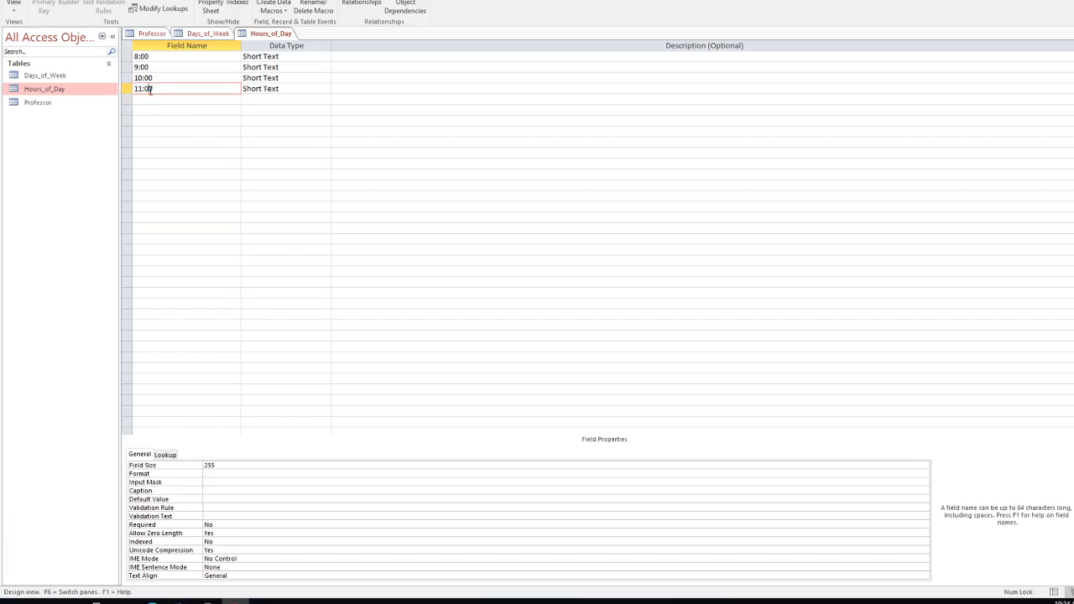
{"action": "right_click", "coordinate": [165, 87]}
{"action": "left_click", "coordinate": [197, 161]}
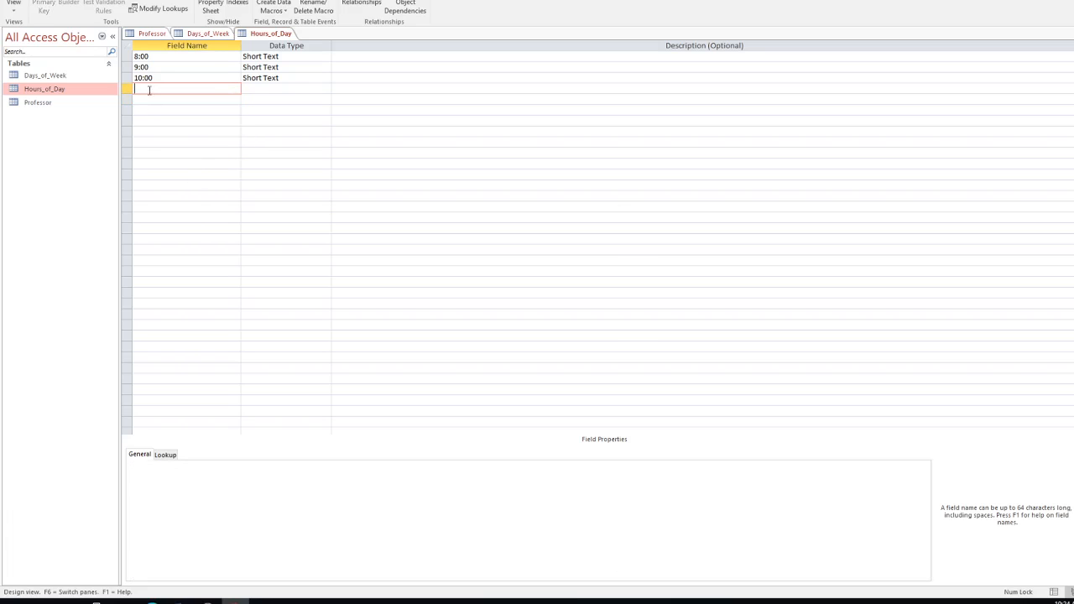
{"action": "right_click", "coordinate": [143, 77]}
{"action": "left_click", "coordinate": [178, 151]}
{"action": "left_click", "coordinate": [140, 67]}
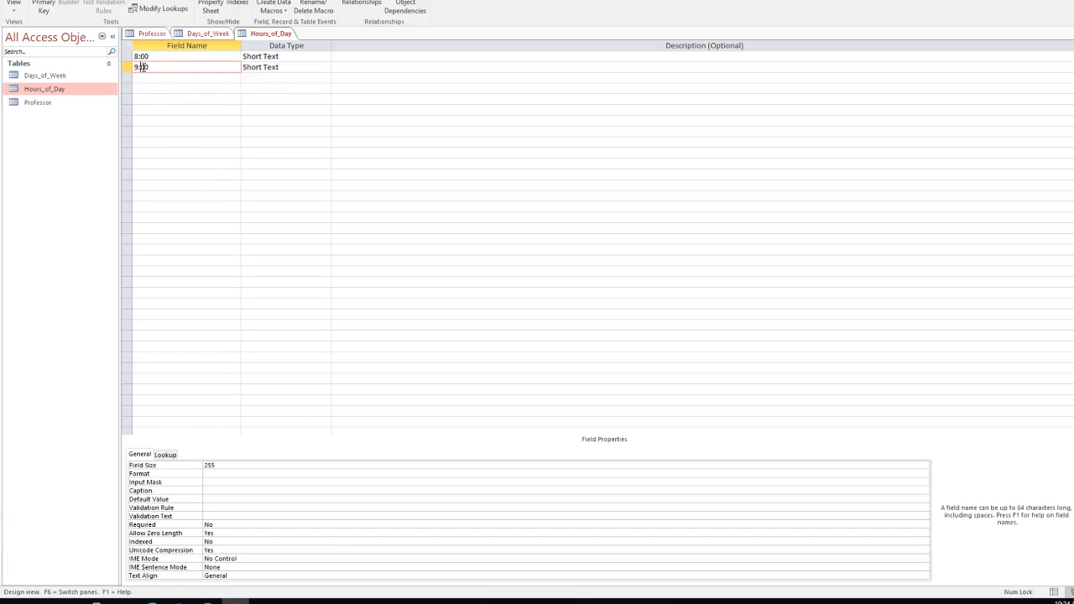
{"action": "right_click", "coordinate": [143, 67]}
{"action": "left_click", "coordinate": [175, 141]}
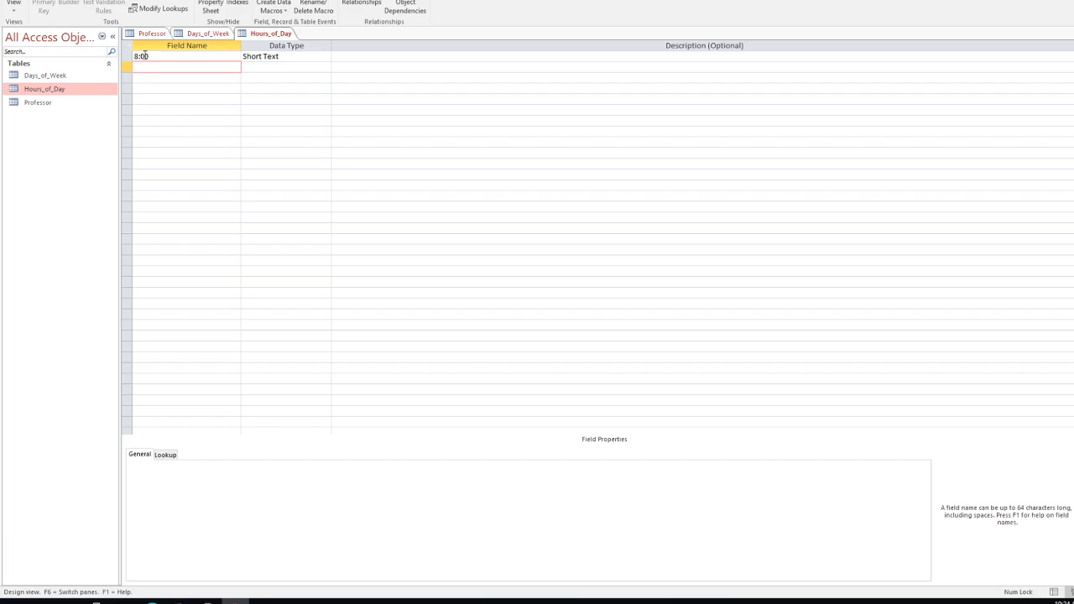
Step: Rename the 8:00 field to Military_Time and save the table in Datasheet View
{"action": "double_click", "coordinate": [144, 56]}
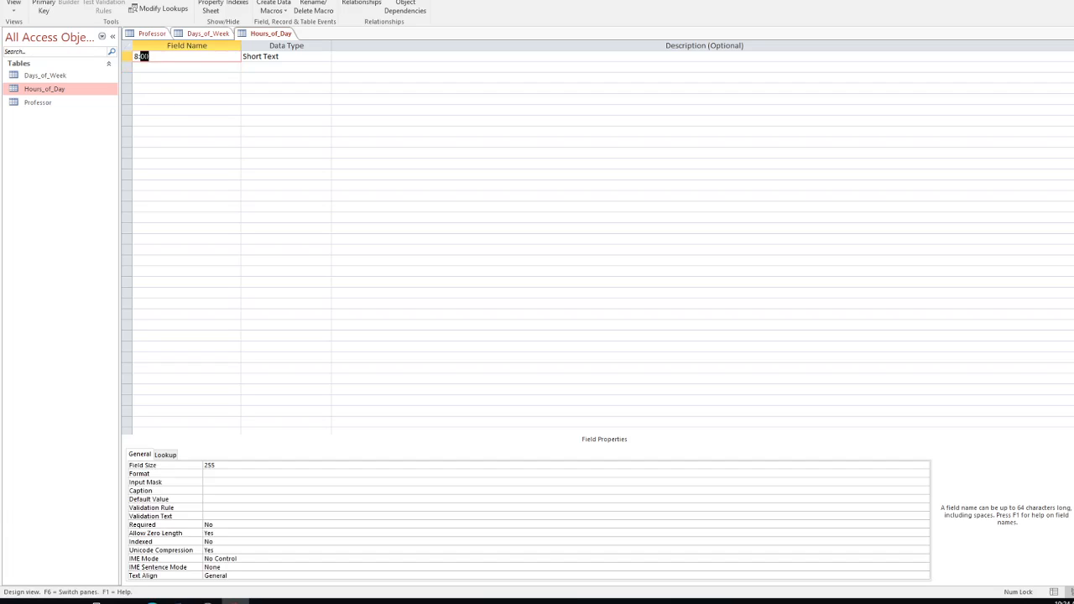
{"action": "key", "text": "BackSpace"}
{"action": "key", "text": "BackSpace"}
{"action": "key", "text": "BackSpace"}
{"action": "type", "text": "Time"}
{"action": "key", "text": "BackSpace"}
{"action": "key", "text": "BackSpace"}
{"action": "key", "text": "BackSpace"}
{"action": "key", "text": "BackSpace"}
{"action": "type", "text": "Military_Time"}
{"action": "left_click", "coordinate": [11, 15]}
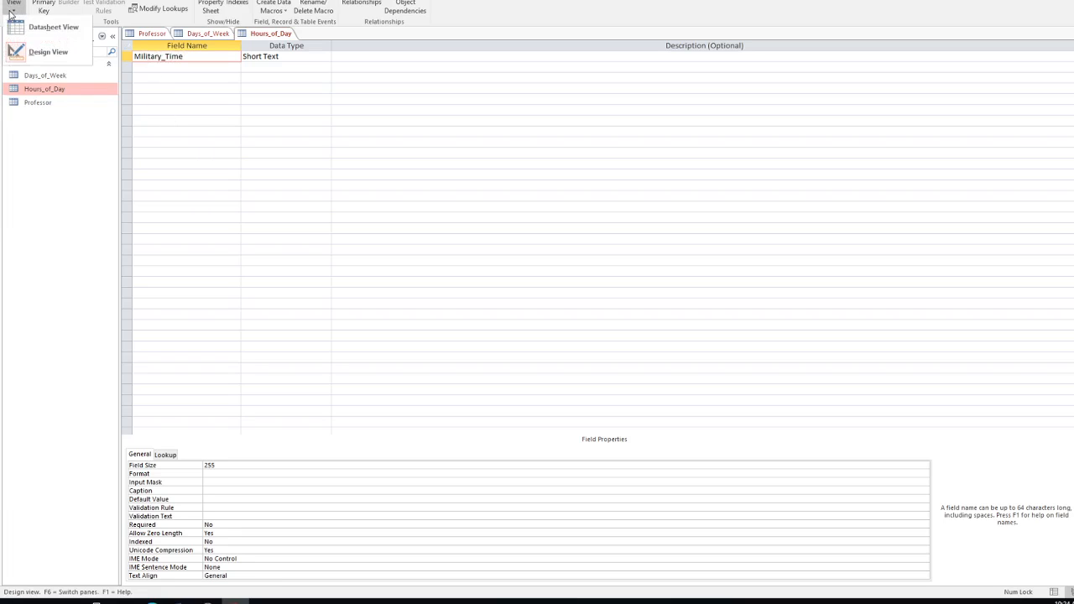
{"action": "left_click", "coordinate": [51, 31]}
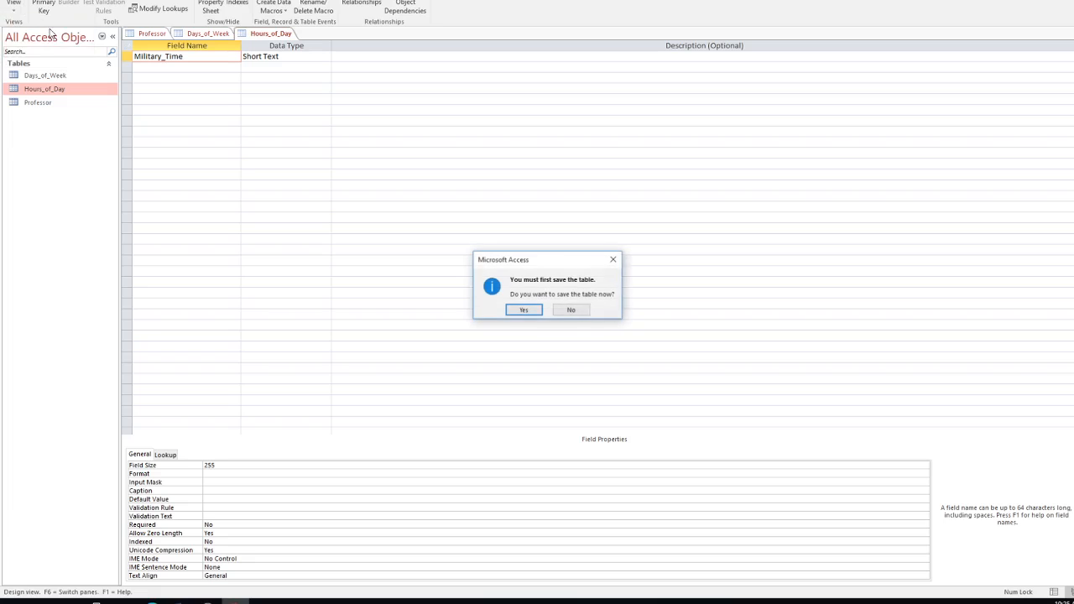
{"action": "left_click", "coordinate": [523, 310]}
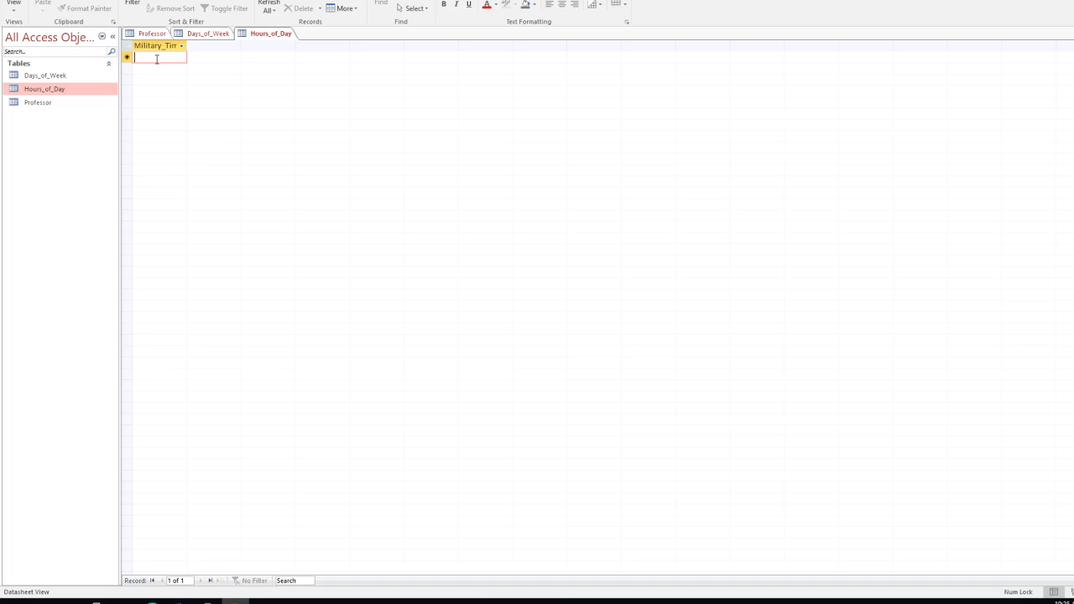
Step: Enter the Military_Time records 0800, 0900, 1000, 1100, 1200, 1300, 1400 and 1500
{"action": "type", "text": "0800"}
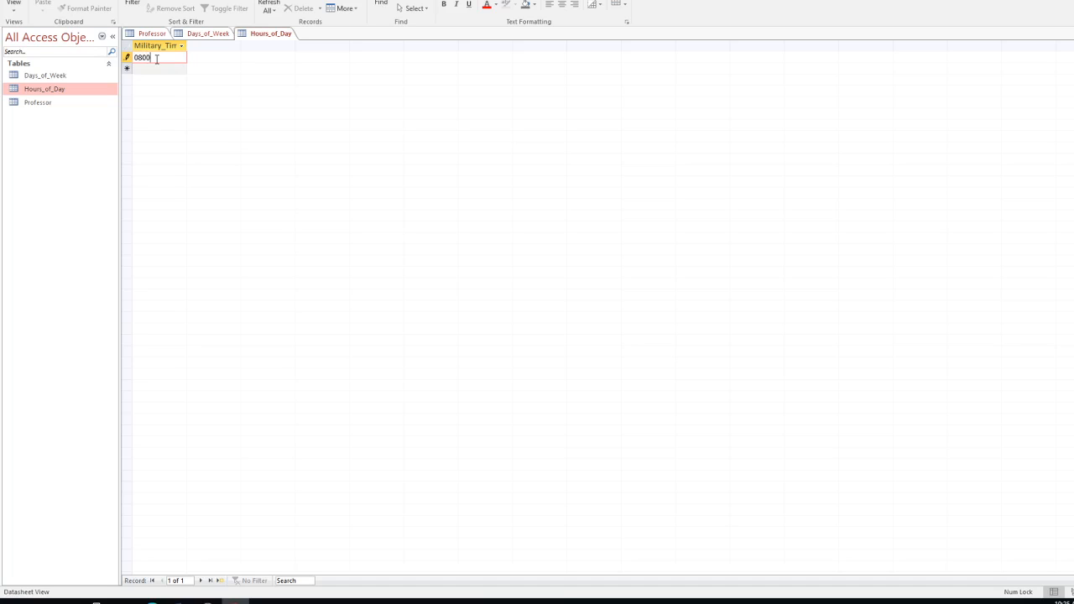
{"action": "key", "text": "Return"}
{"action": "type", "text": "0900"}
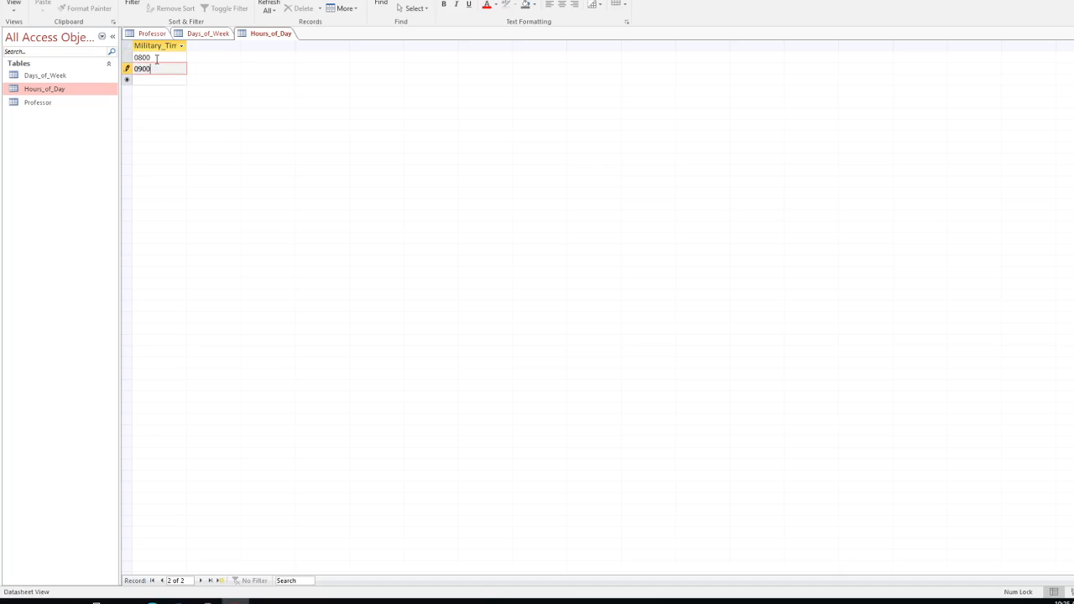
{"action": "key", "text": "Return"}
{"action": "type", "text": "10"}
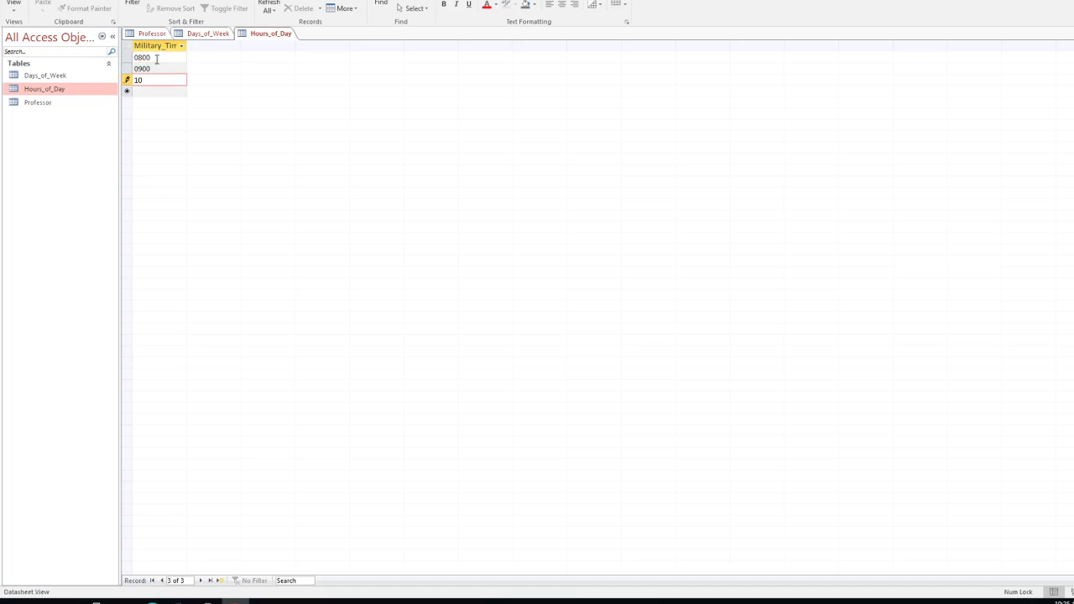
{"action": "type", "text": "00"}
{"action": "key", "text": "Return"}
{"action": "type", "text": "11"}
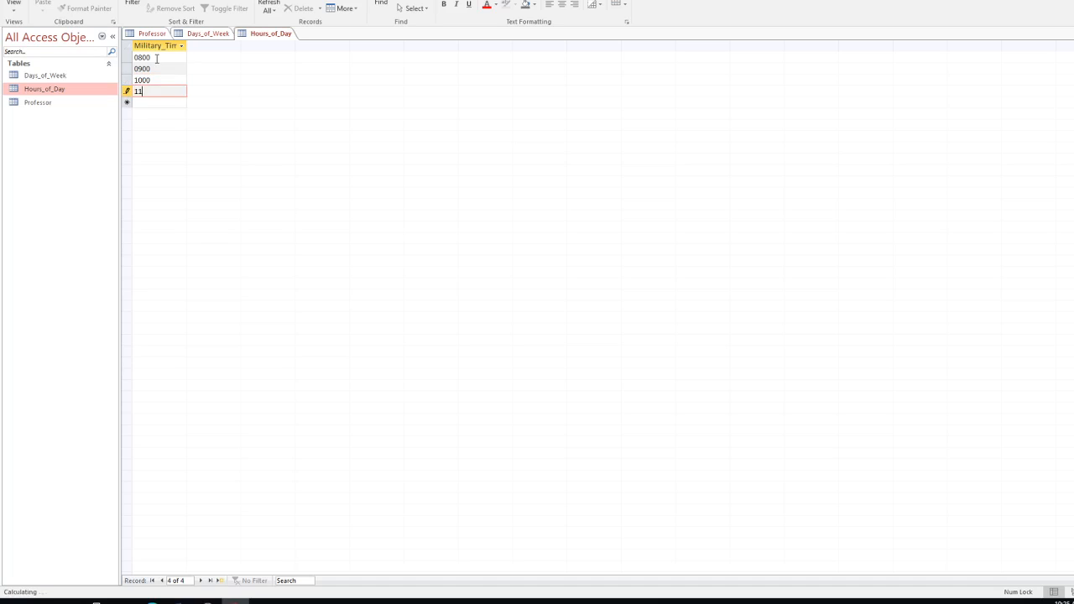
{"action": "type", "text": "00"}
{"action": "key", "text": "Return"}
{"action": "type", "text": "1"}
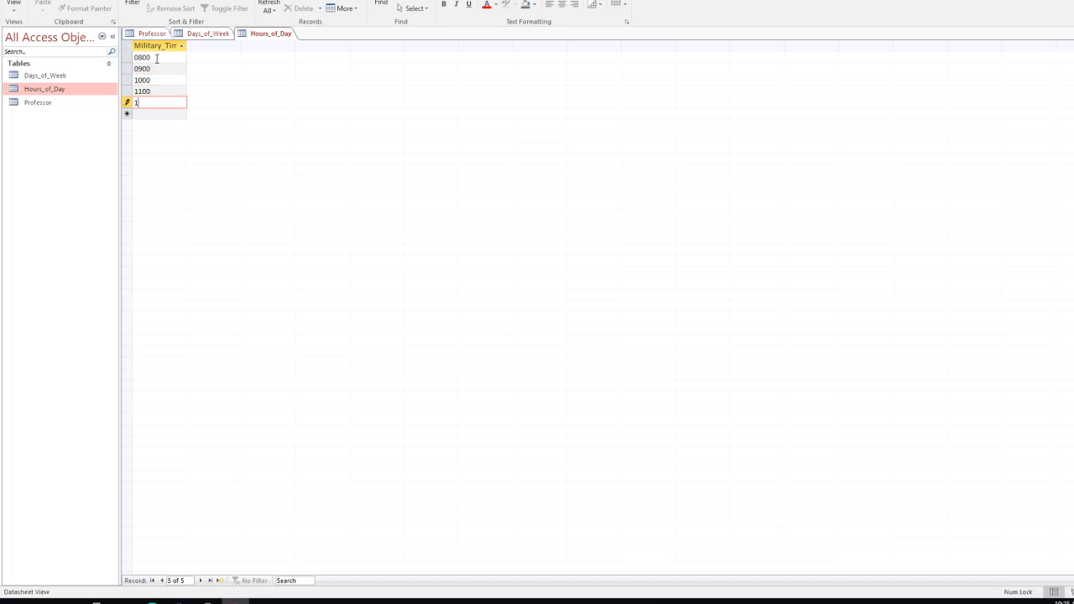
{"action": "type", "text": "200"}
{"action": "key", "text": "Return"}
{"action": "type", "text": "1"}
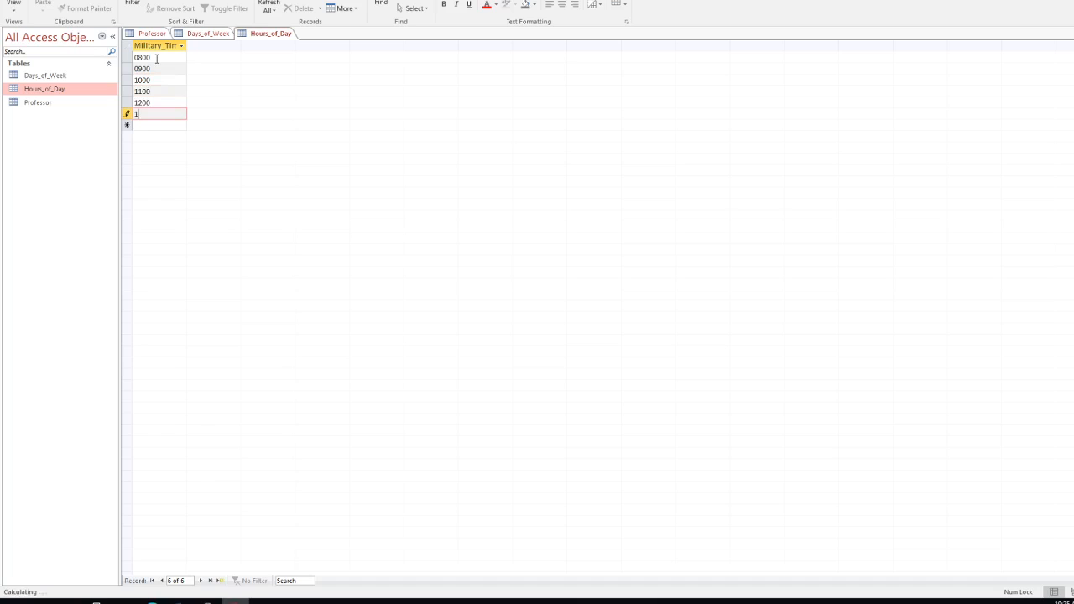
{"action": "type", "text": "300"}
{"action": "key", "text": "Return"}
{"action": "type", "text": "1"}
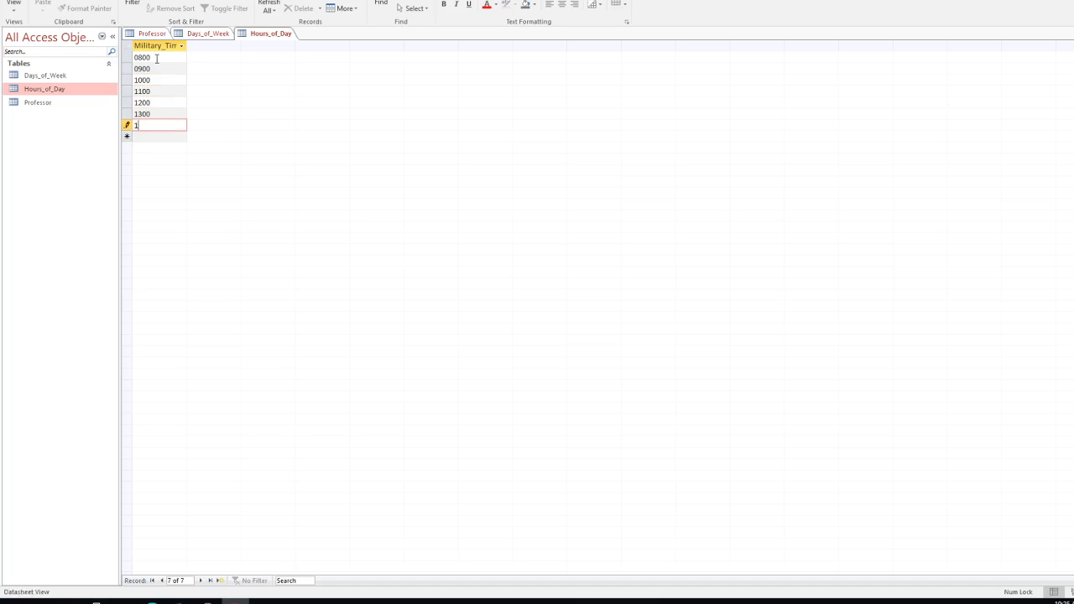
{"action": "type", "text": "400"}
{"action": "key", "text": "Return"}
{"action": "type", "text": "1"}
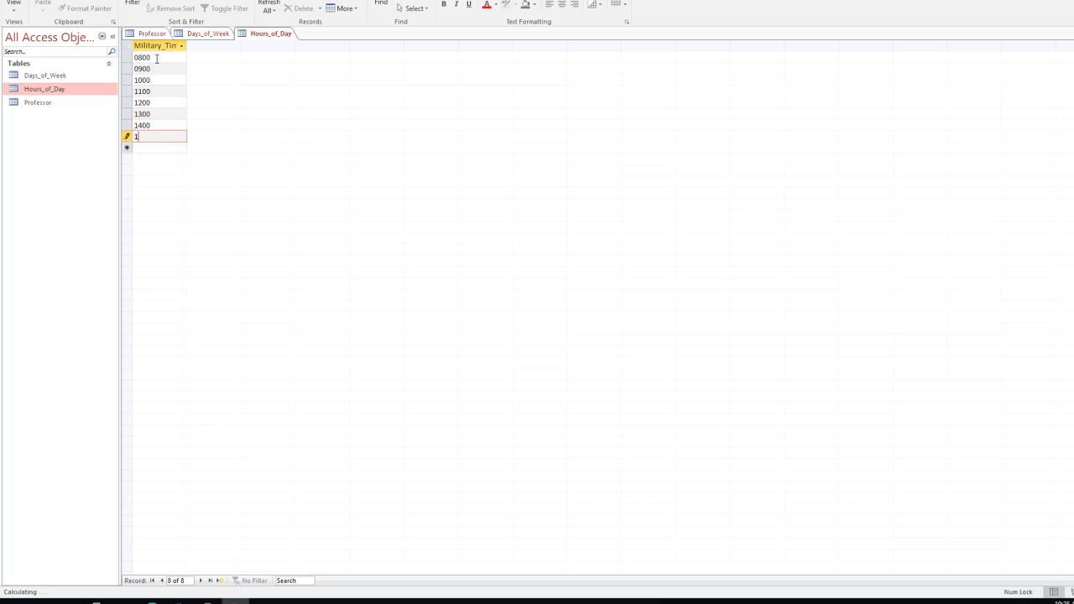
{"action": "type", "text": "500"}
{"action": "key", "text": "Return"}
Step: Add the remaining hourly times 1600 through 2400, fixing the mistyped 2100 and 2200
{"action": "type", "text": "16"}
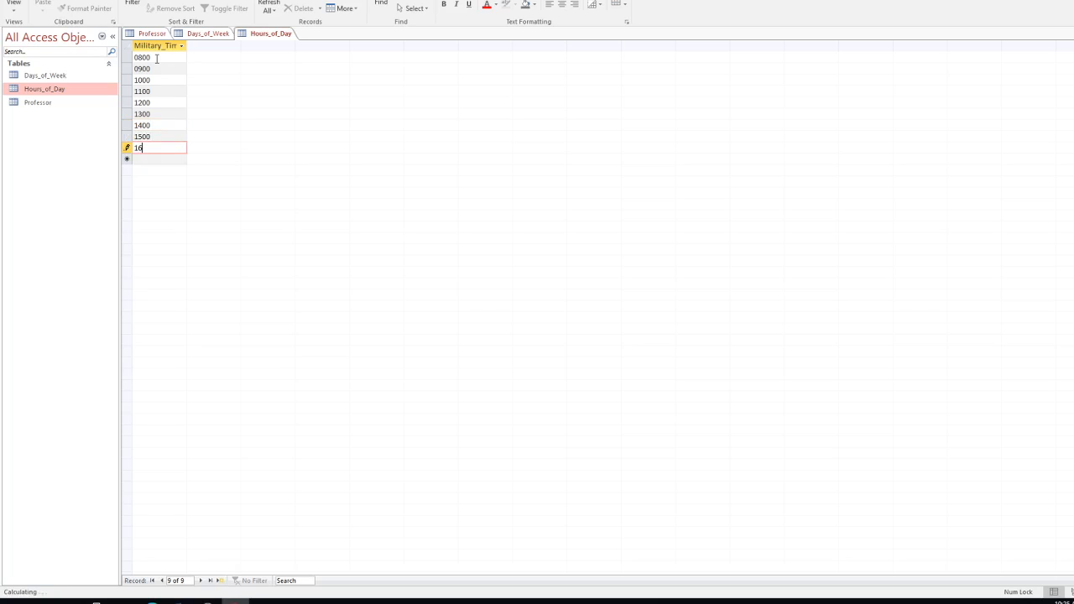
{"action": "type", "text": "00"}
{"action": "key", "text": "Return"}
{"action": "type", "text": "1700"}
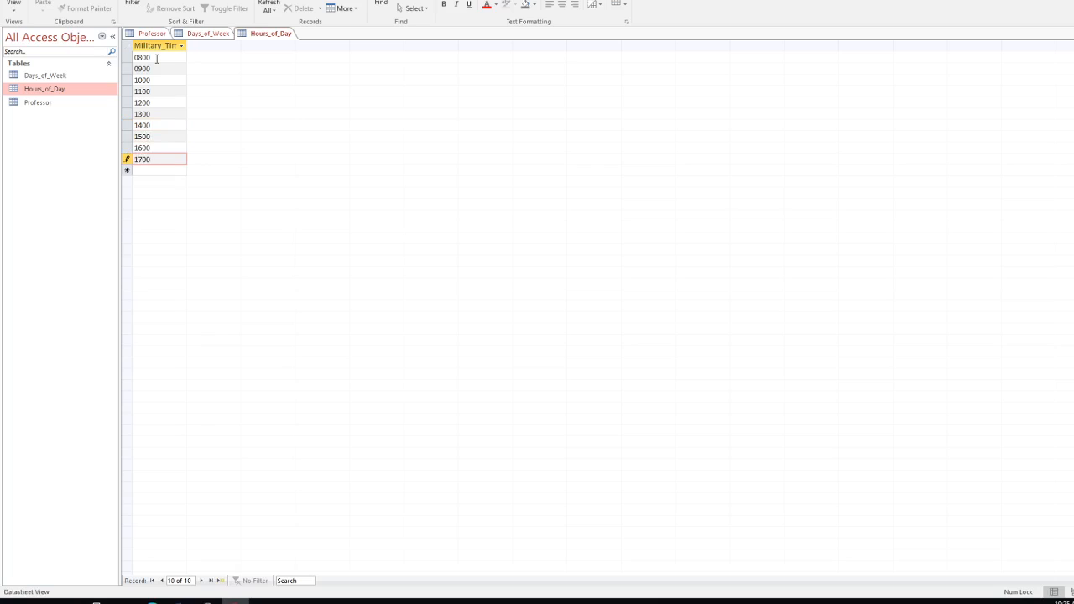
{"action": "key", "text": "Return"}
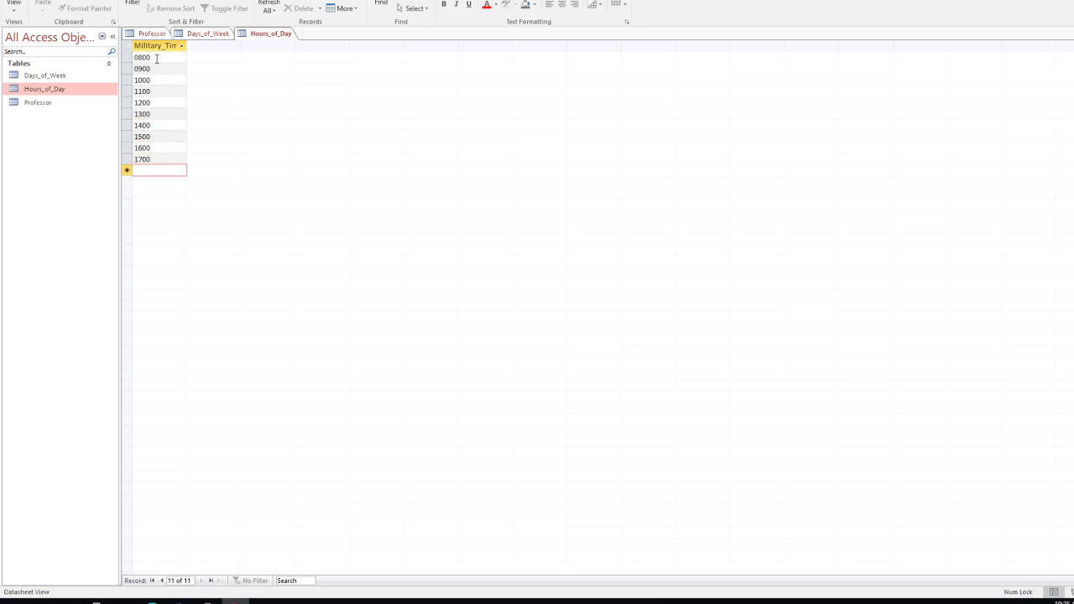
{"action": "type", "text": "1800"}
{"action": "key", "text": "Return"}
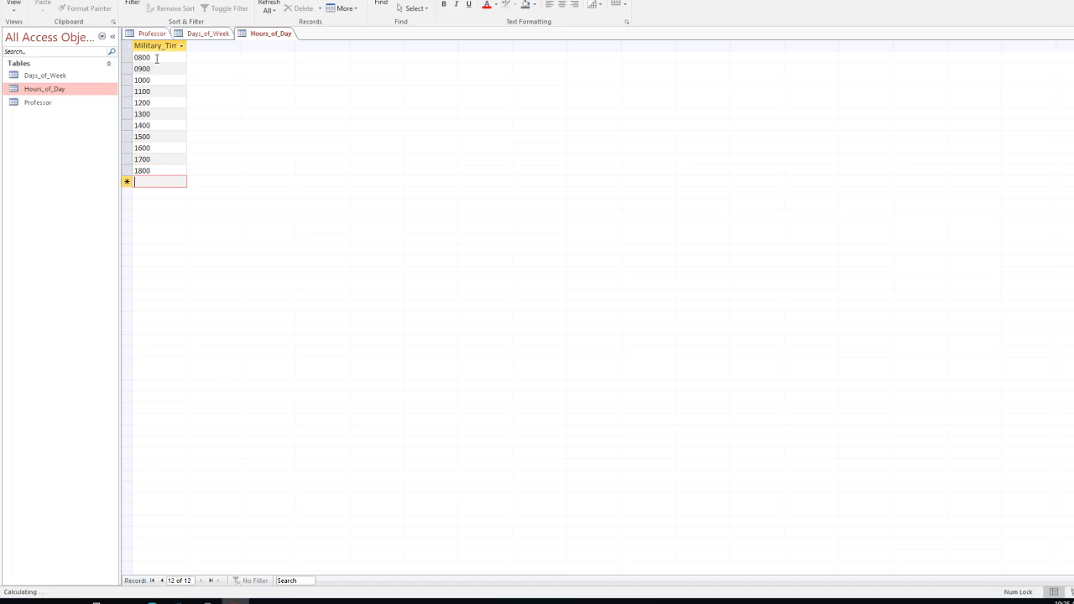
{"action": "type", "text": "1900"}
{"action": "key", "text": "Return"}
{"action": "type", "text": "20"}
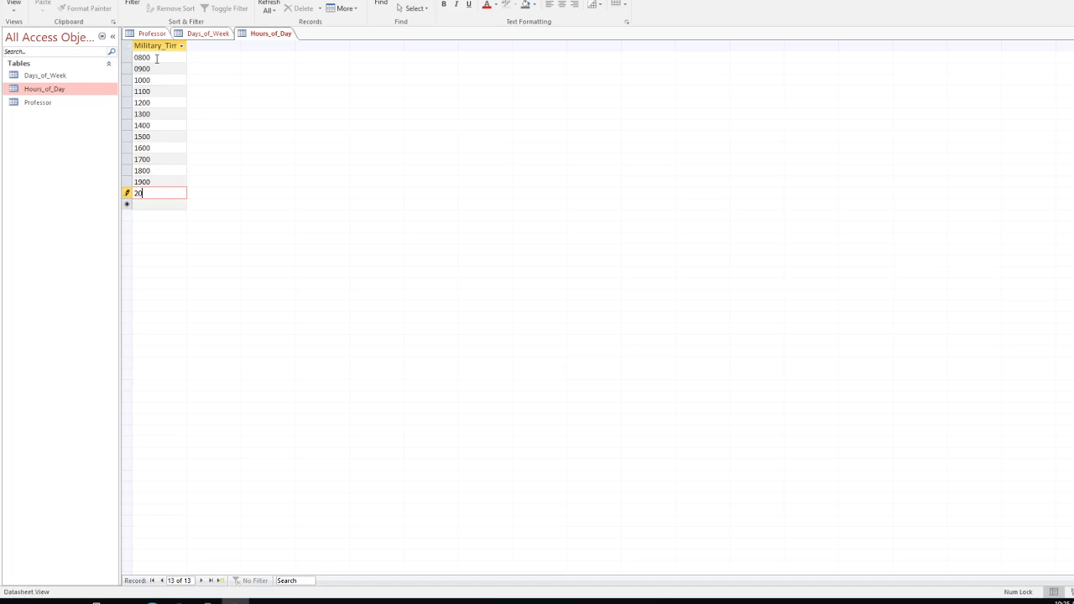
{"action": "type", "text": "00"}
{"action": "key", "text": "Return"}
{"action": "type", "text": "210"}
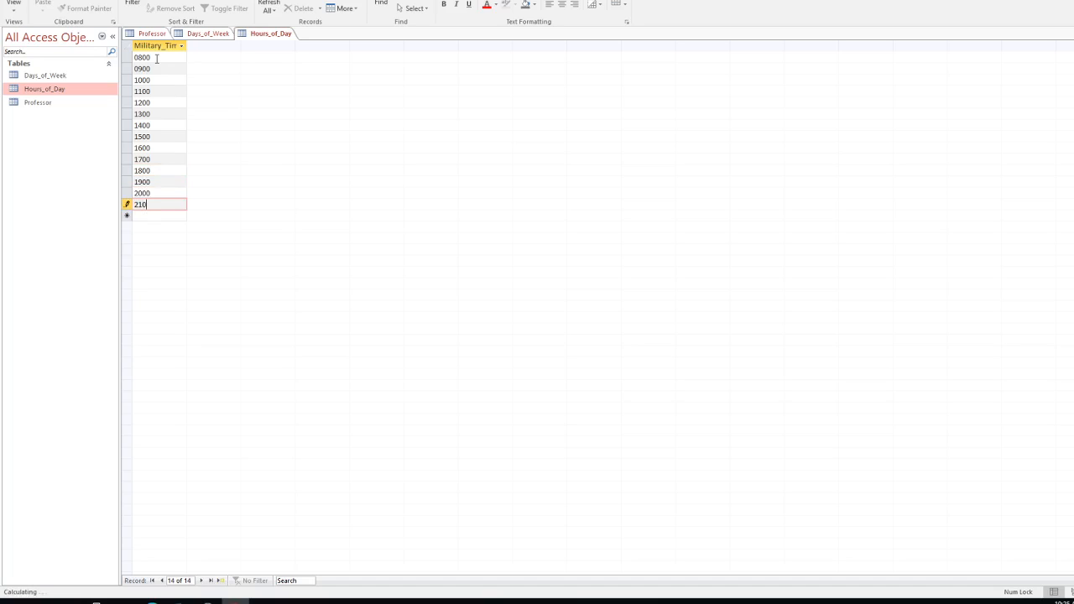
{"action": "type", "text": "00"}
{"action": "key", "text": "BackSpace"}
{"action": "key", "text": "Return"}
{"action": "type", "text": "22"}
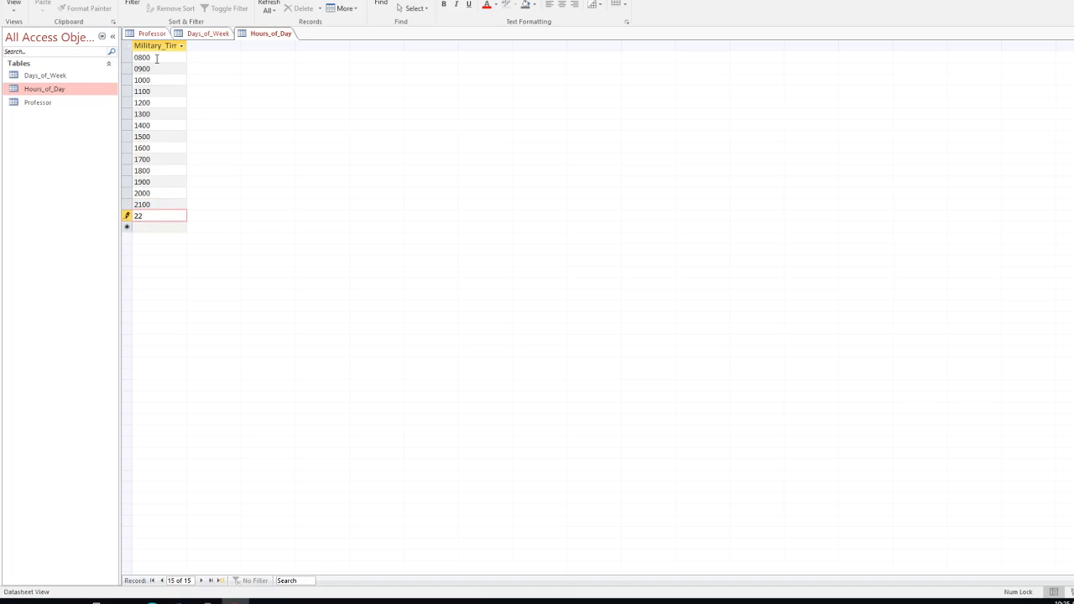
{"action": "type", "text": "000"}
{"action": "key", "text": "BackSpace"}
{"action": "key", "text": "Return"}
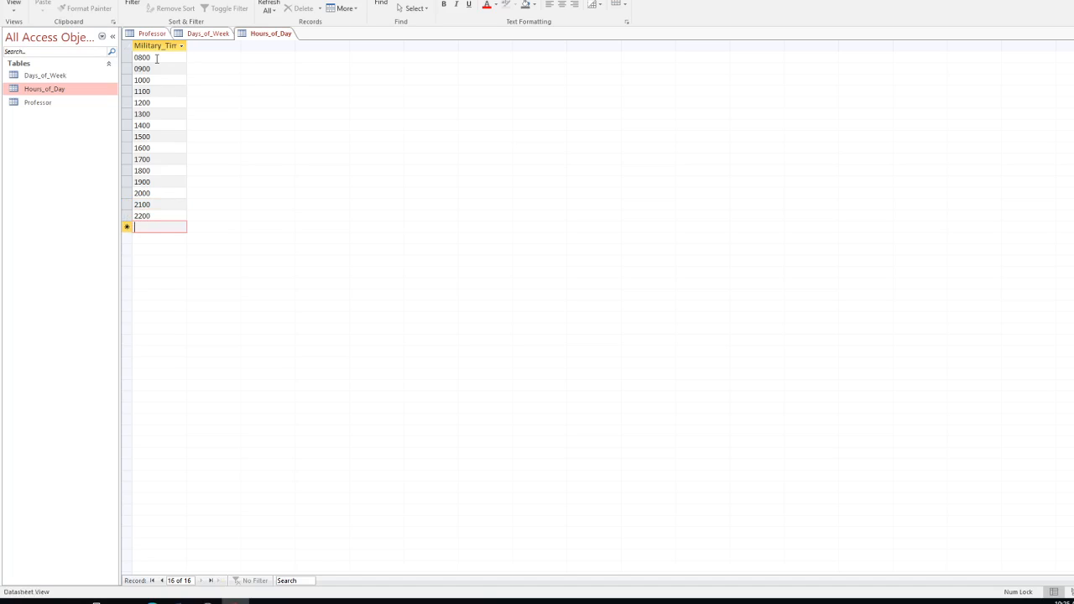
{"action": "type", "text": "2300"}
{"action": "key", "text": "Return"}
{"action": "type", "text": "2400"}
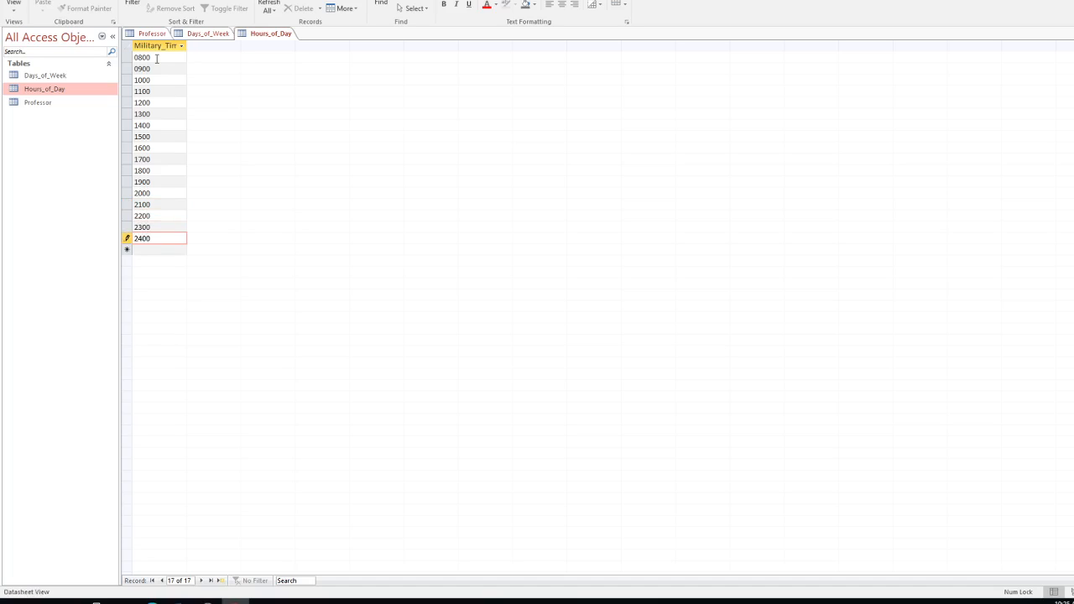
{"action": "key", "text": "Return"}
Step: Open Days_of_Week, inspect its Day field in Design View, then return to the Sunday–Friday datasheet
{"action": "double_click", "coordinate": [53, 77]}
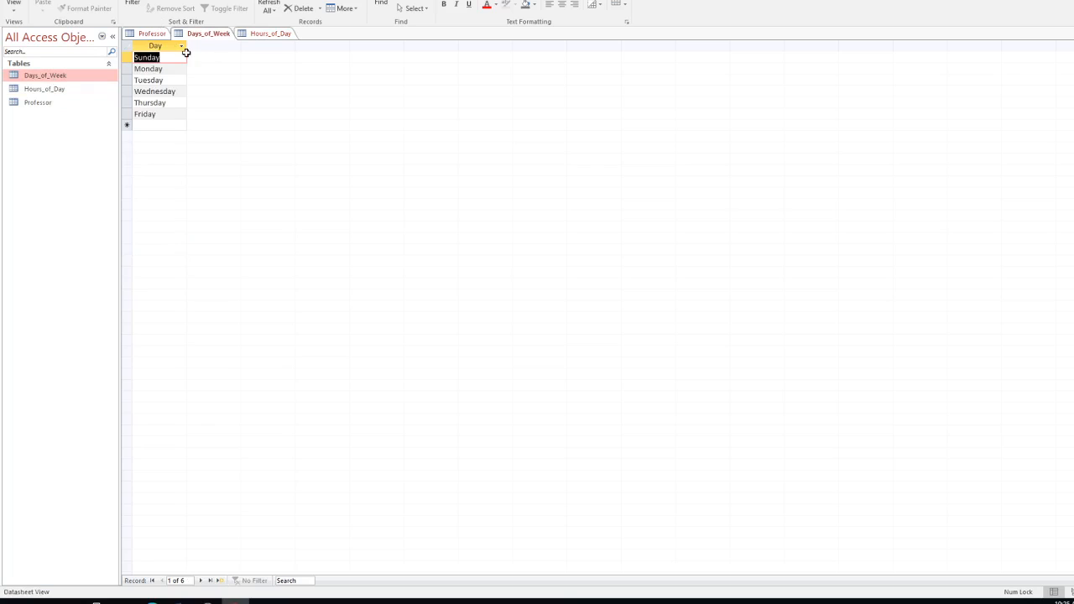
{"action": "left_click", "coordinate": [14, 7]}
{"action": "left_click", "coordinate": [73, 56]}
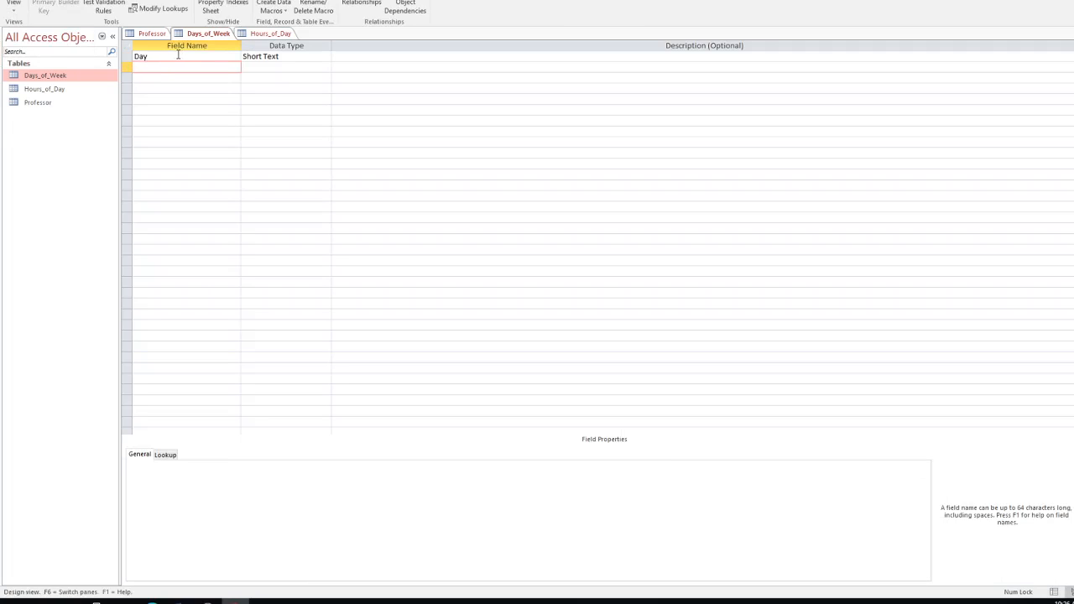
{"action": "left_click", "coordinate": [14, 6]}
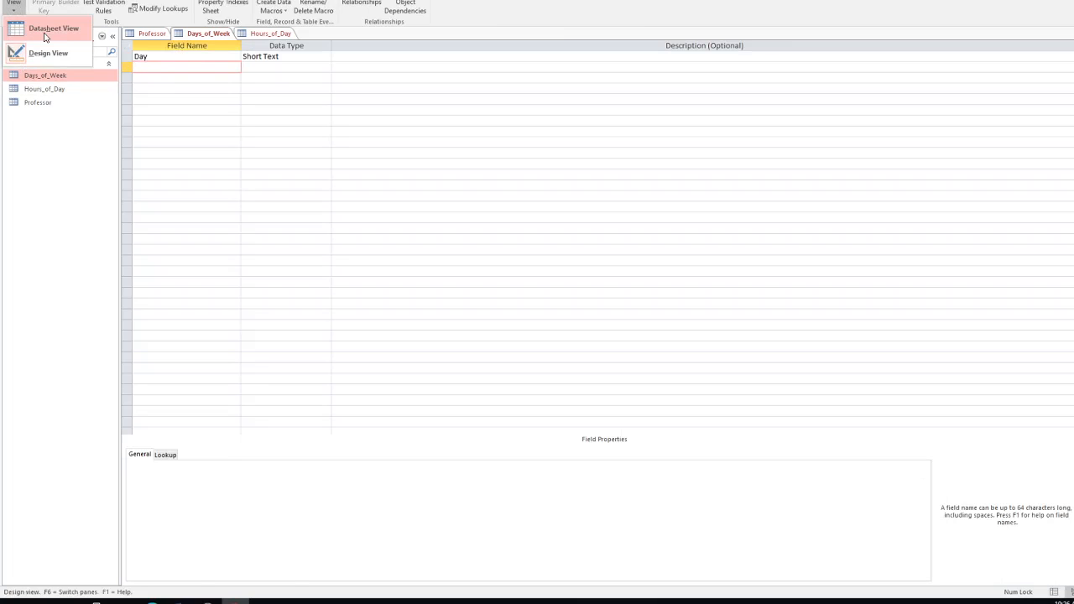
{"action": "left_click", "coordinate": [40, 30]}
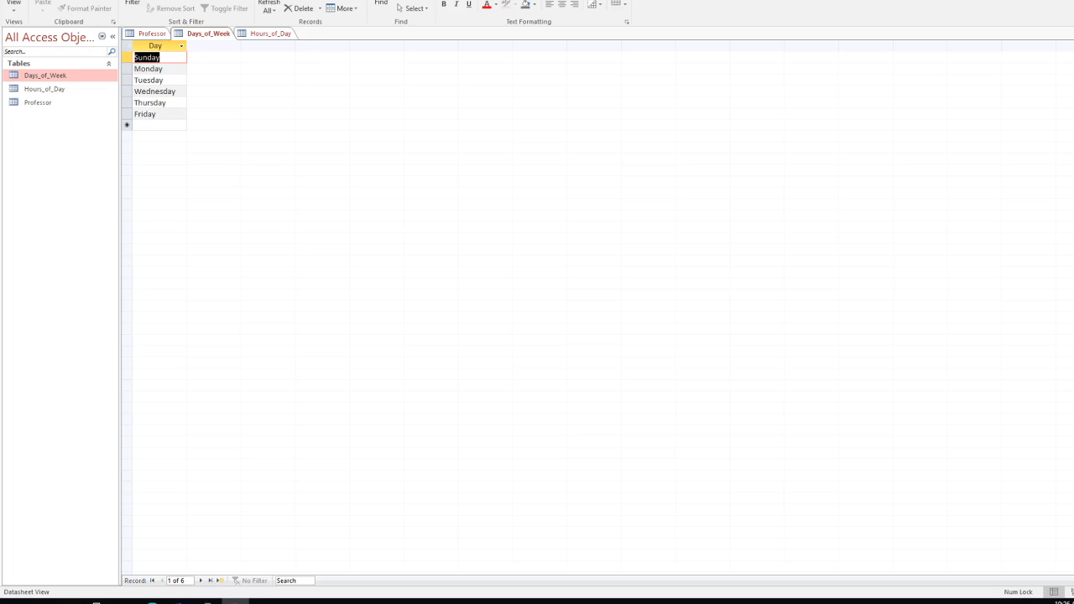
Step: Create a blank table, switch it to Design View and save it as My_Classes
{"action": "left_click", "coordinate": [76, 0]}
{"action": "left_click", "coordinate": [56, 4]}
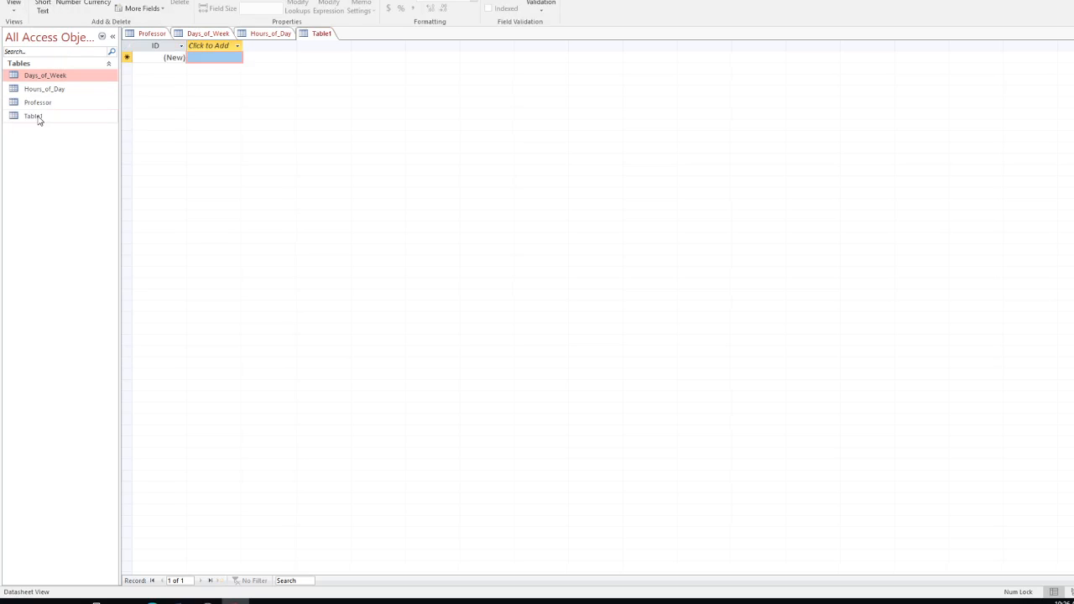
{"action": "left_click", "coordinate": [15, 5]}
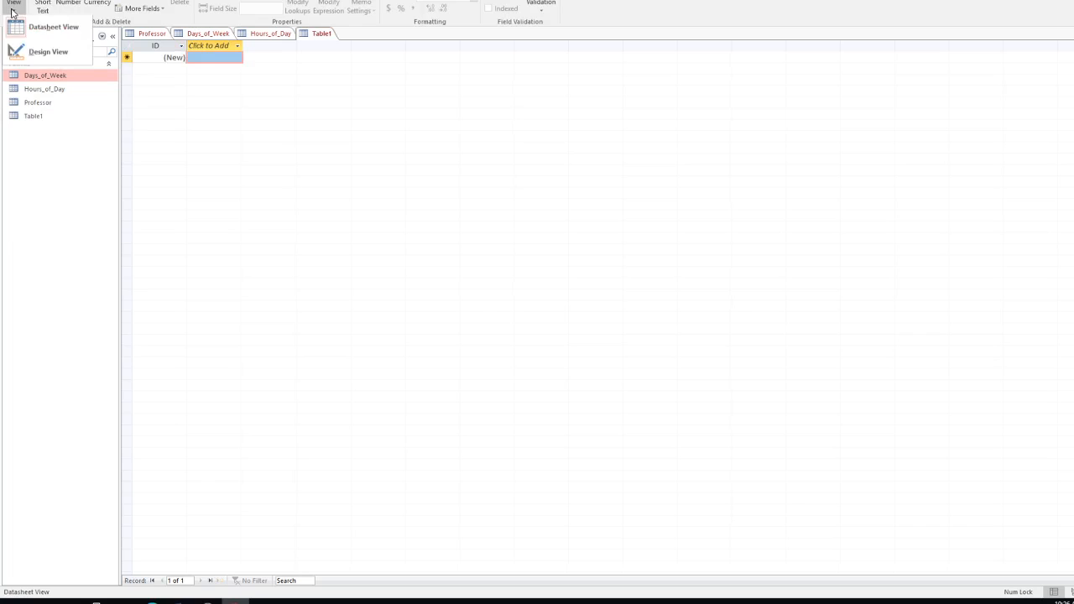
{"action": "left_click", "coordinate": [40, 55]}
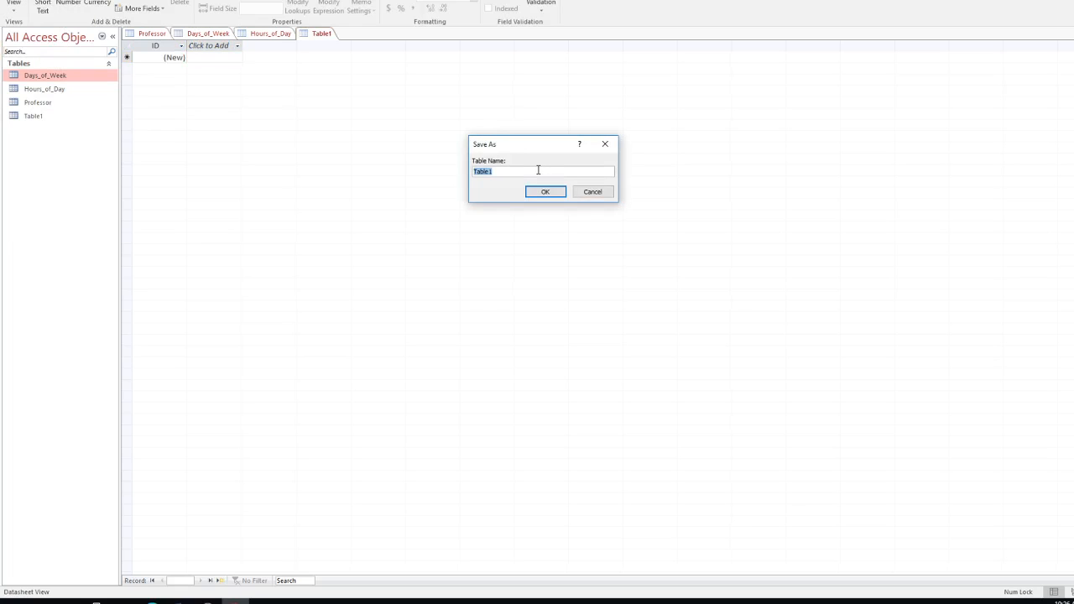
{"action": "type", "text": "My_Classes"}
{"action": "left_click", "coordinate": [560, 192]}
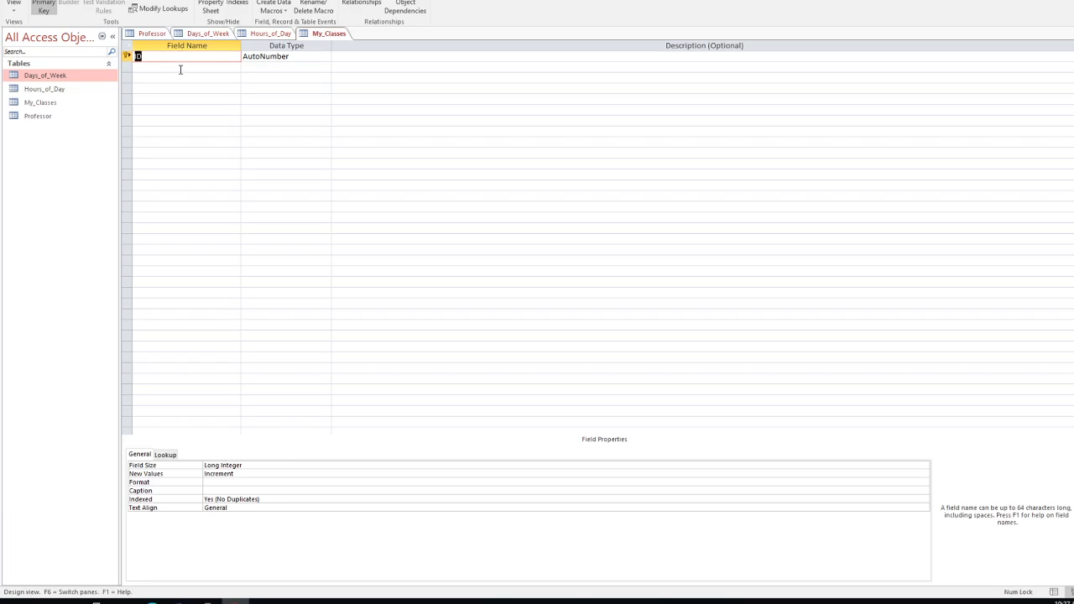
Step: Add a Short Text Course_Name field described 'Example:Introduction to Systems', then name the next field Course_Number
{"action": "left_click", "coordinate": [180, 69]}
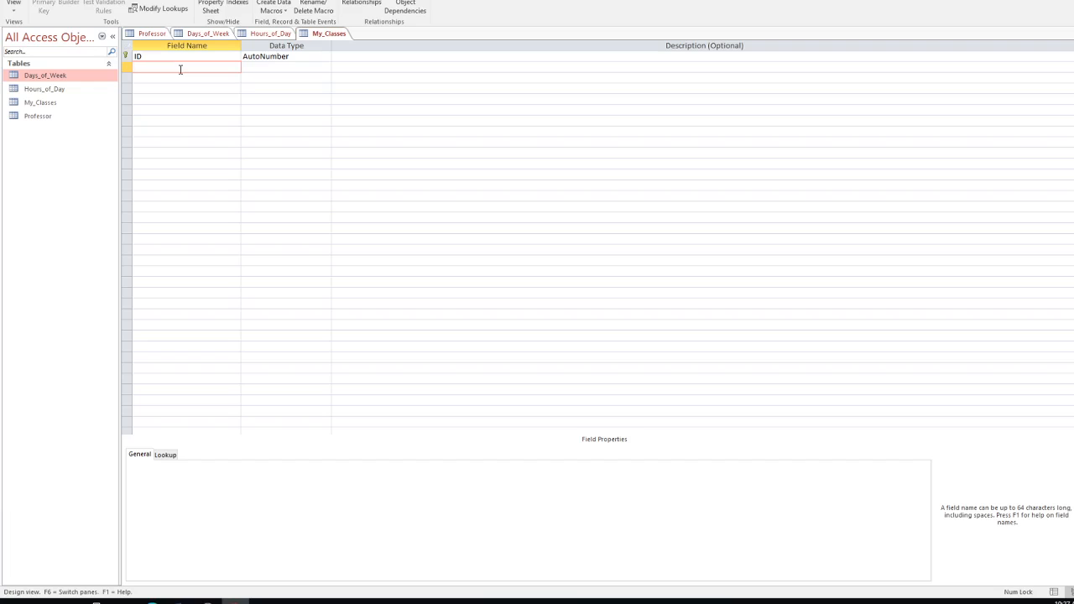
{"action": "type", "text": "Course_Name"}
{"action": "key", "text": "Tab"}
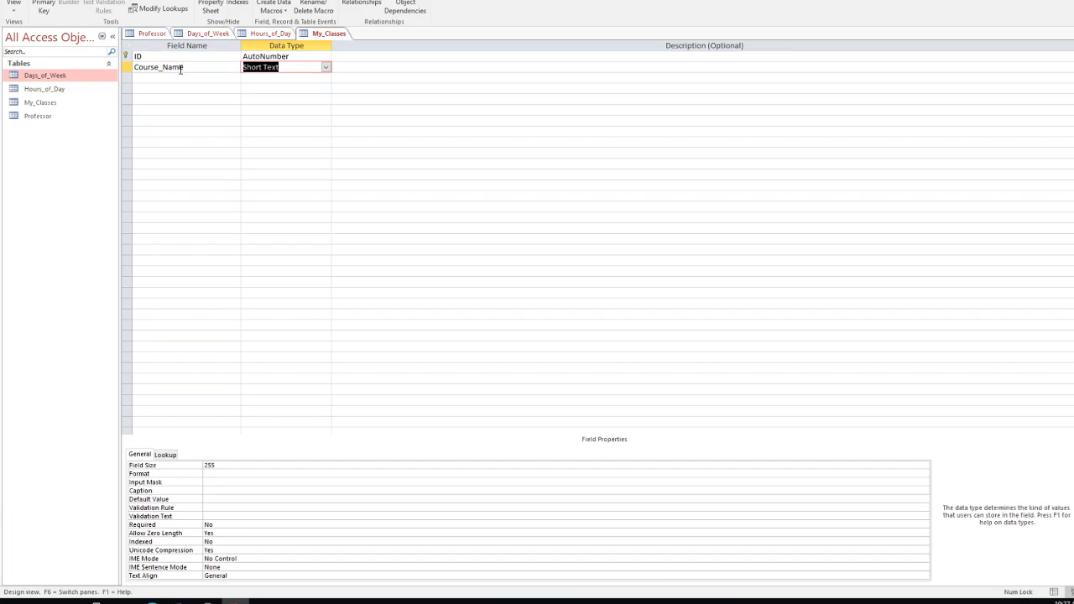
{"action": "key", "text": "Tab"}
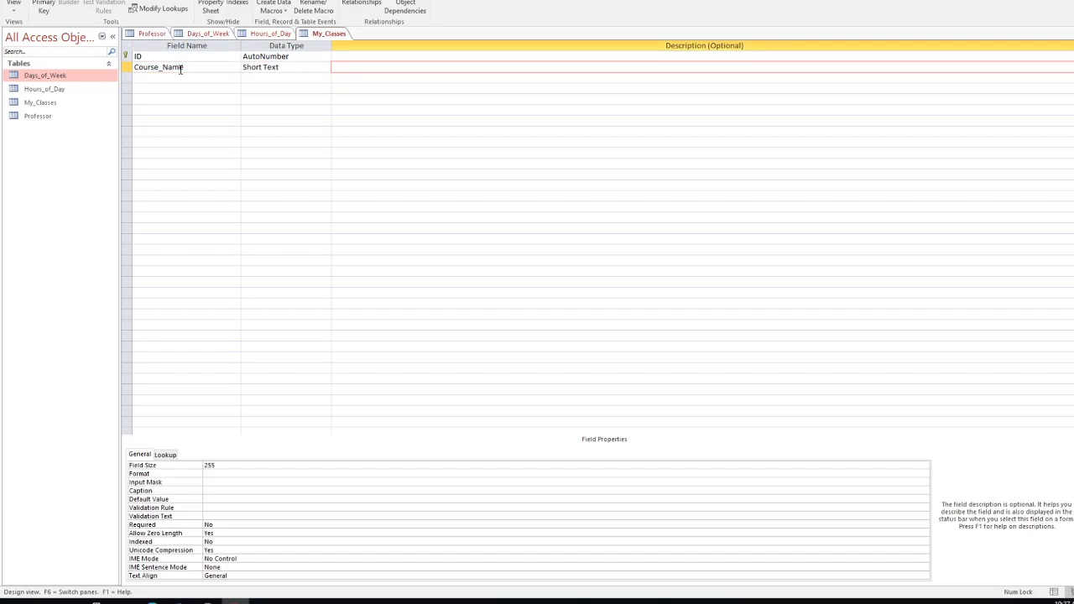
{"action": "type", "text": "Example:Introduction to Systems"}
{"action": "left_click", "coordinate": [184, 78]}
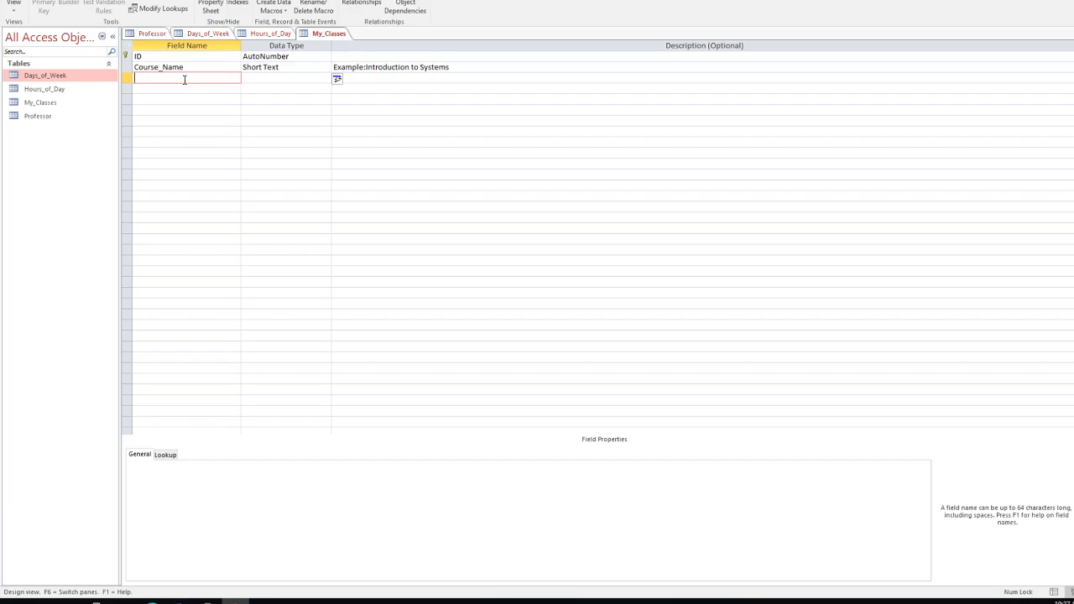
{"action": "type", "text": "Course_Number"}
Step: Set Course_Number to Short Text with the description 'Example:SYS101'
{"action": "left_click", "coordinate": [274, 79]}
{"action": "left_click", "coordinate": [382, 79]}
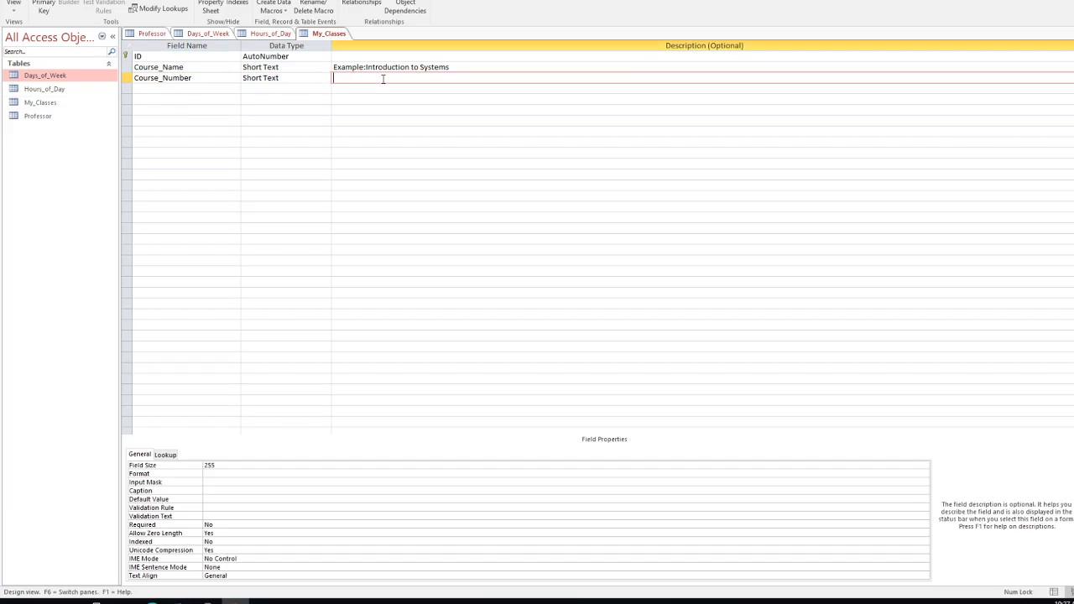
{"action": "type", "text": "Example:SYS101"}
Step: Add a Course_ID Short Text field described 'Example:00012345'
{"action": "left_click", "coordinate": [213, 90]}
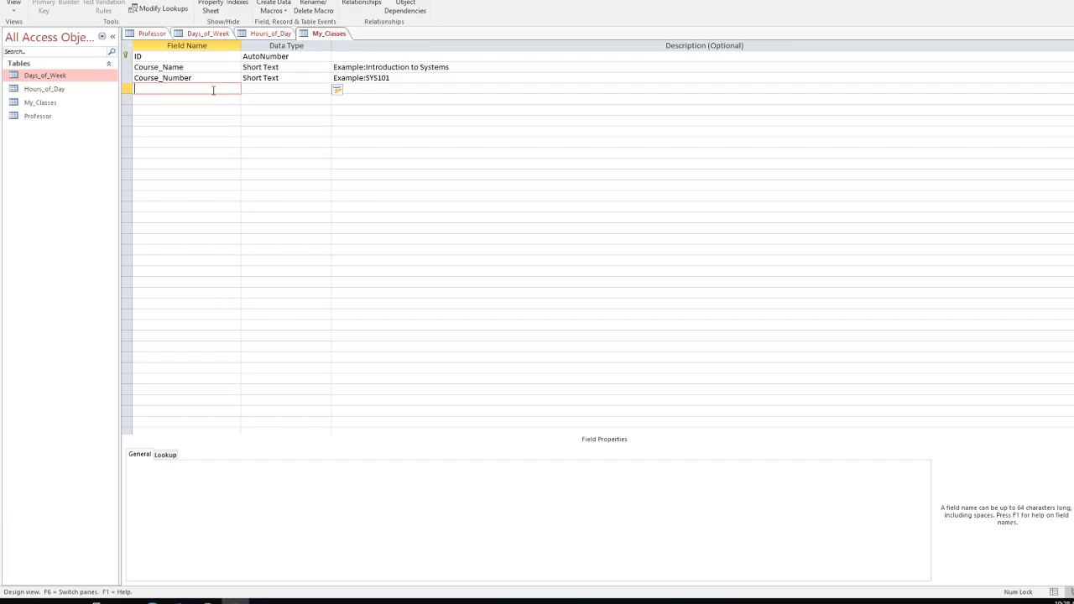
{"action": "type", "text": "Course_ID"}
{"action": "key", "text": "Tab"}
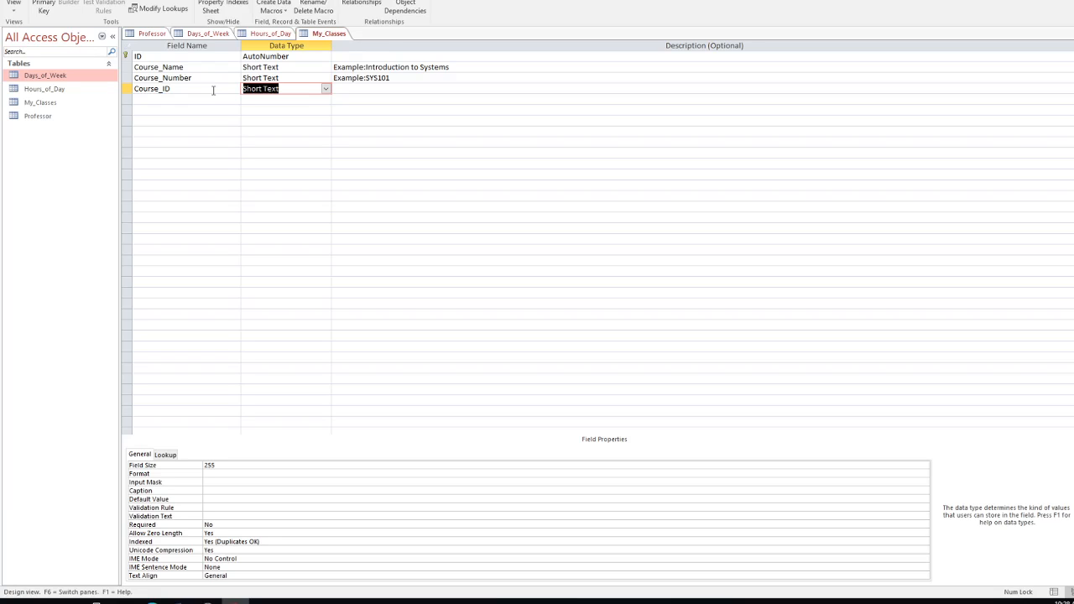
{"action": "key", "text": "Tab"}
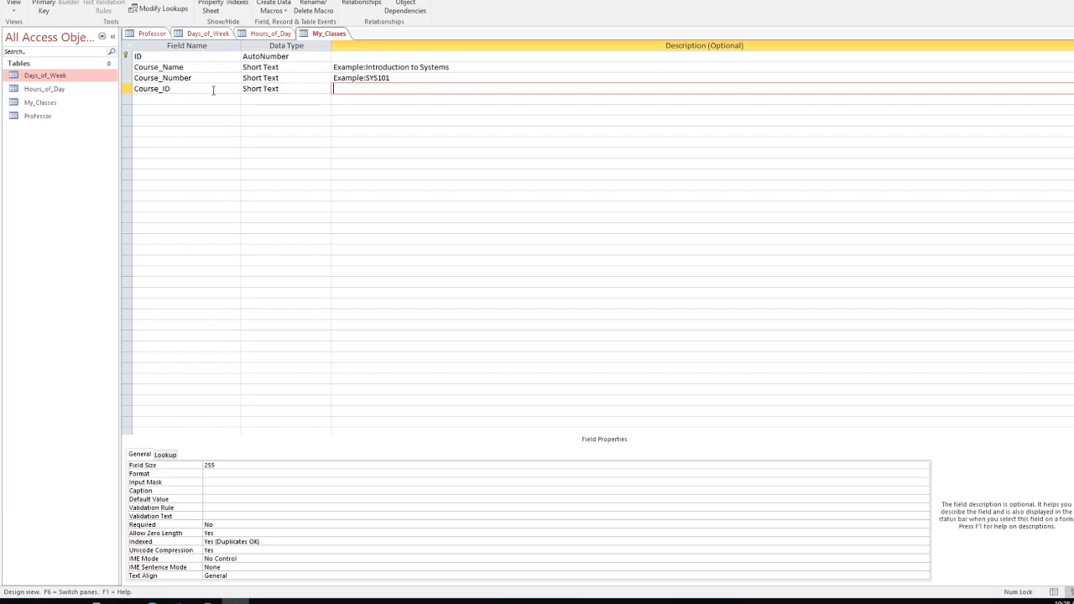
{"action": "type", "text": "Example:00012345"}
Step: Set Course_ID as the primary key and delete the original ID row
{"action": "left_click", "coordinate": [126, 89]}
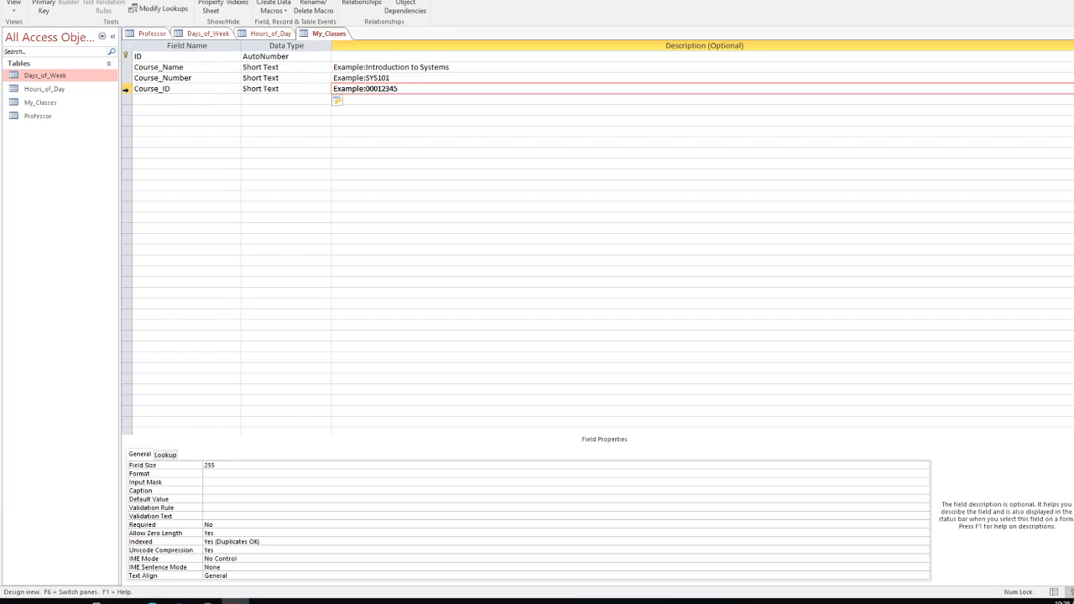
{"action": "left_click", "coordinate": [43, 6]}
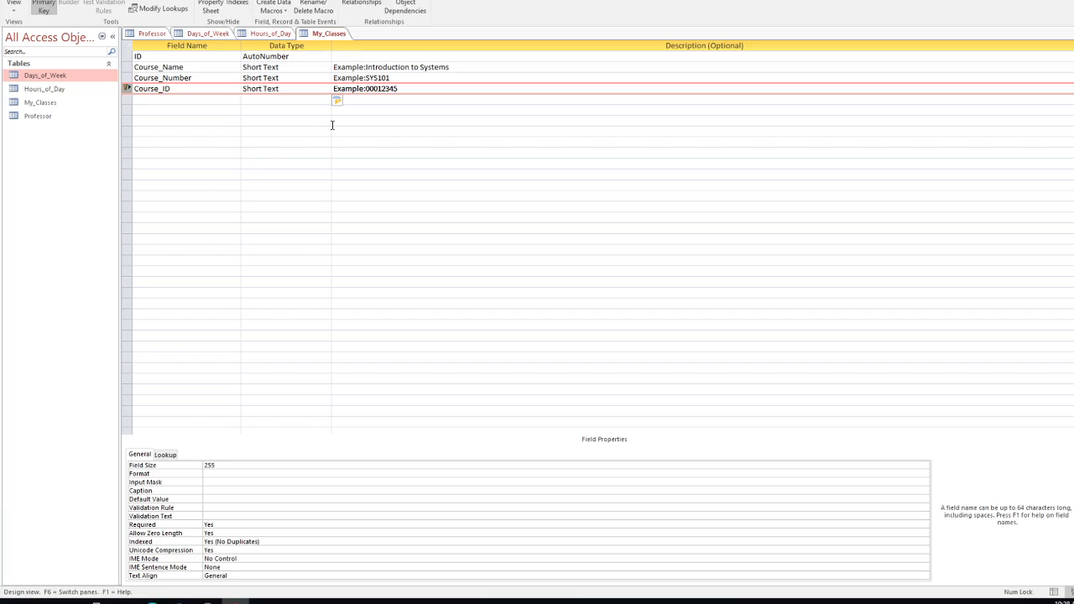
{"action": "right_click", "coordinate": [156, 56]}
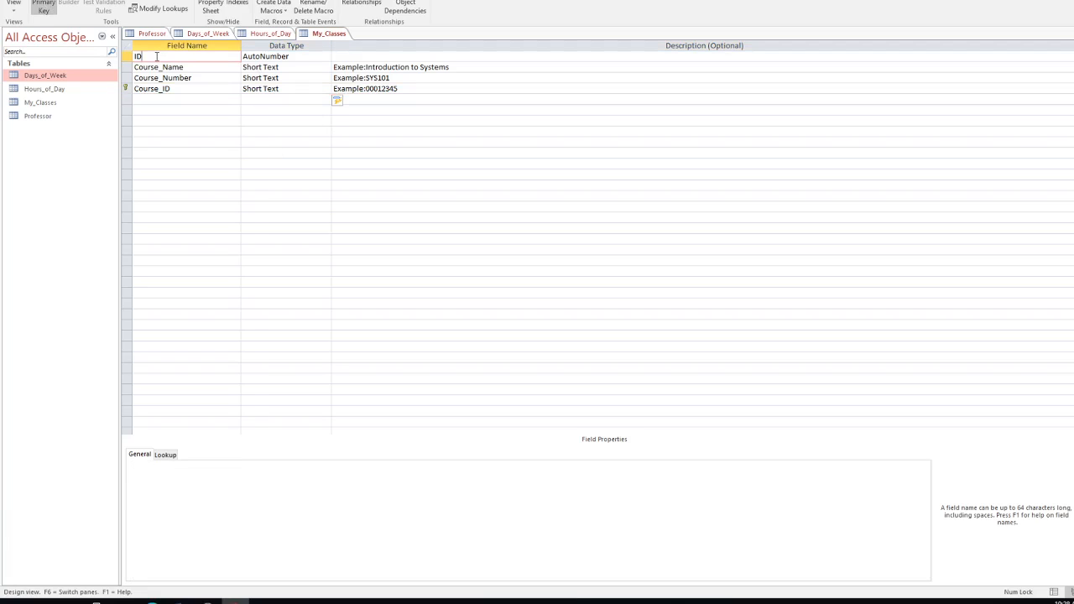
{"action": "left_click", "coordinate": [190, 132]}
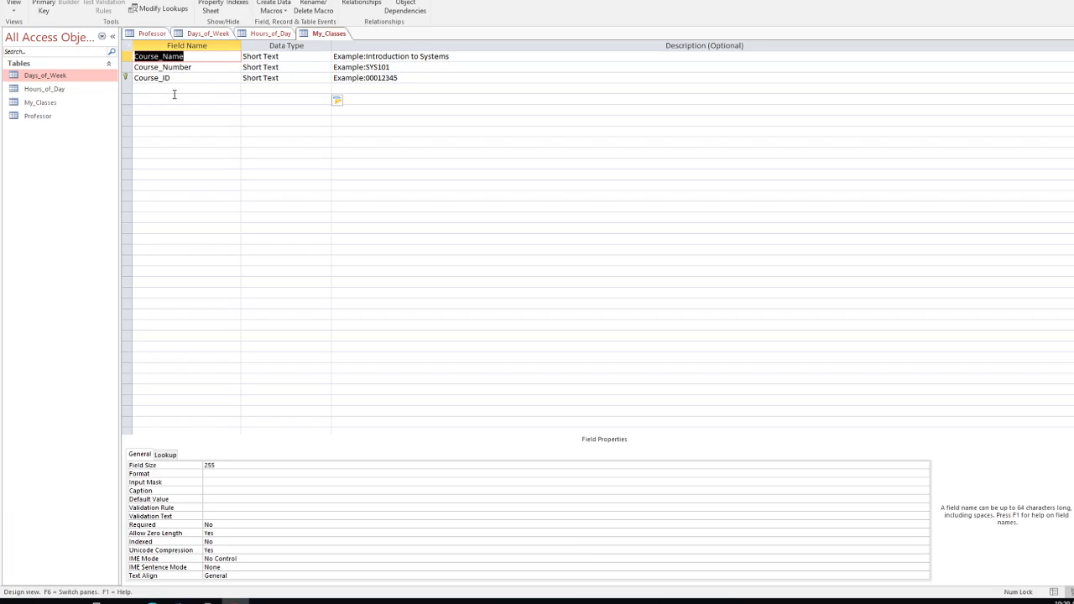
Step: Add a Short Text Department field described 'Example:Systems'
{"action": "left_click", "coordinate": [184, 92]}
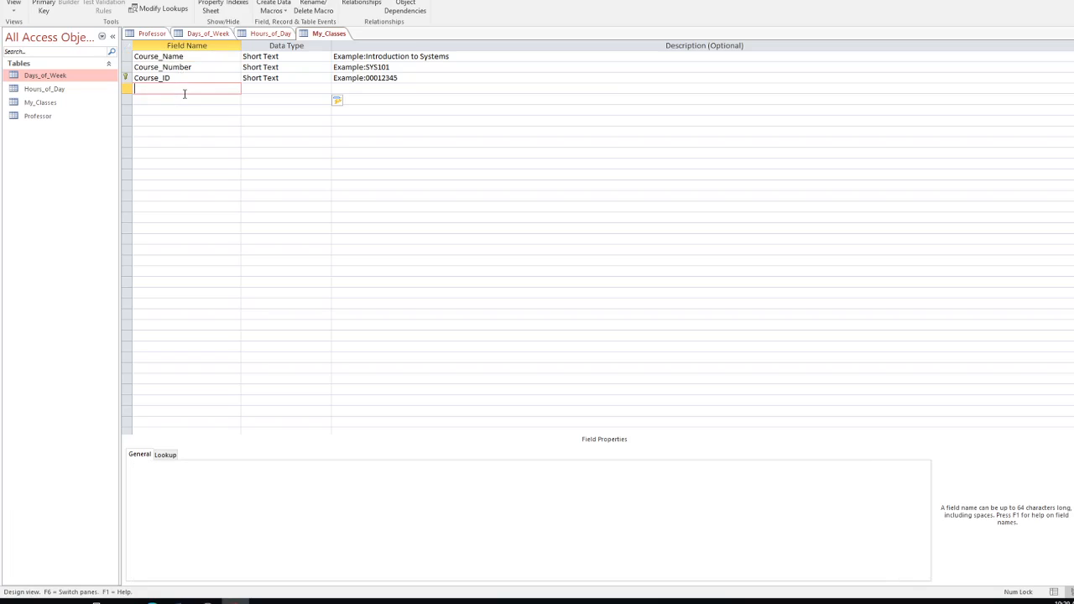
{"action": "type", "text": "Department"}
{"action": "key", "text": "Tab"}
{"action": "left_click", "coordinate": [346, 89]}
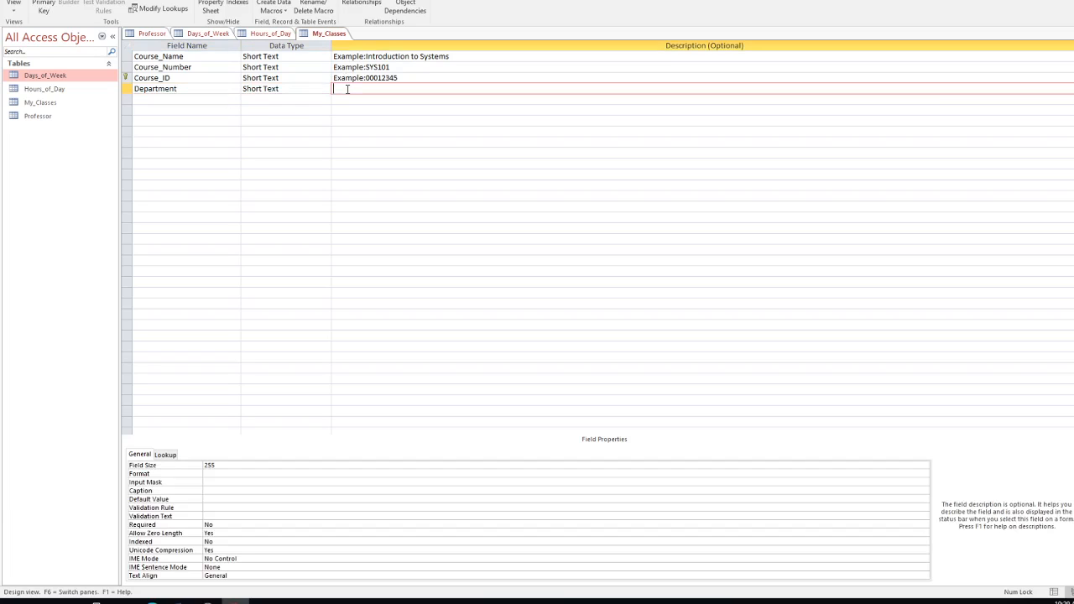
{"action": "type", "text": "Example:Systems"}
Step: Add an Instructor field below Department, left as Short Text
{"action": "left_click", "coordinate": [215, 101]}
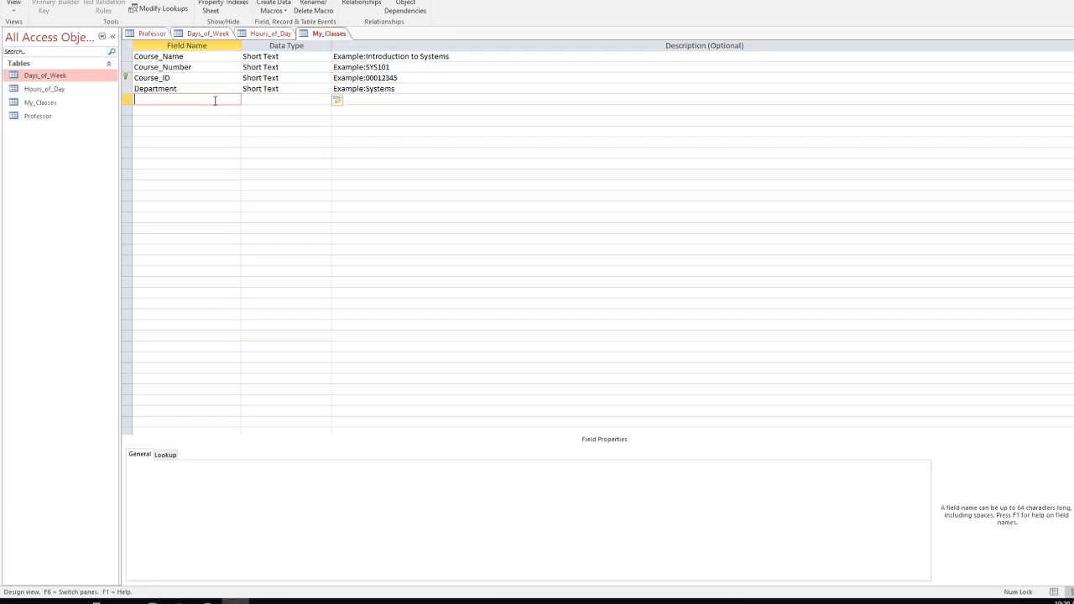
{"action": "type", "text": "Instructor"}
{"action": "left_click", "coordinate": [296, 99]}
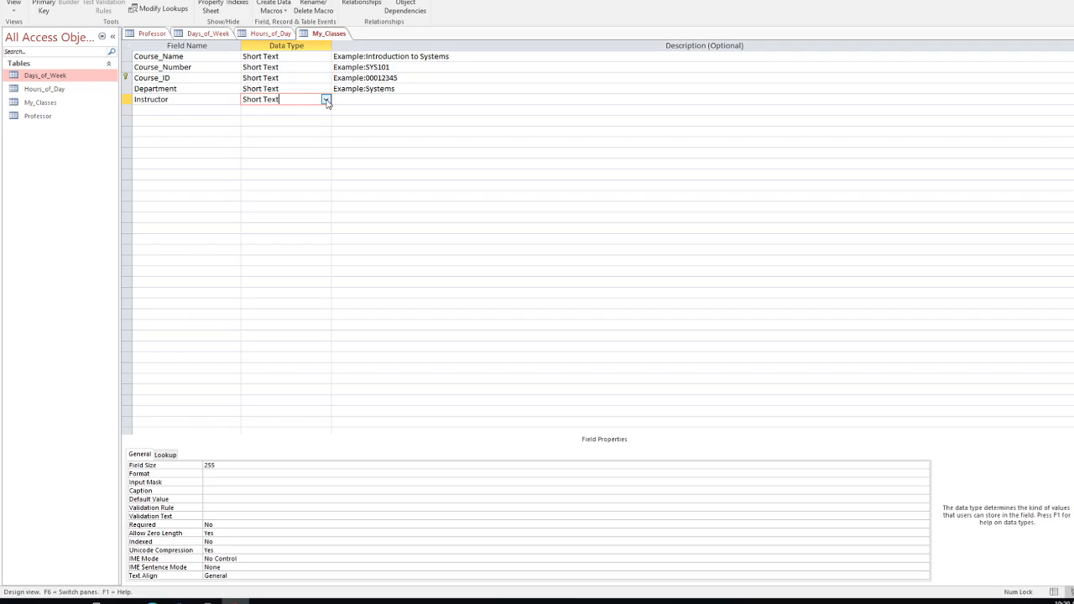
Step: Turn Instructor into a Lookup Wizard field showing Last_Name from the Professor table, and save
{"action": "left_click", "coordinate": [326, 99]}
{"action": "left_click", "coordinate": [282, 227]}
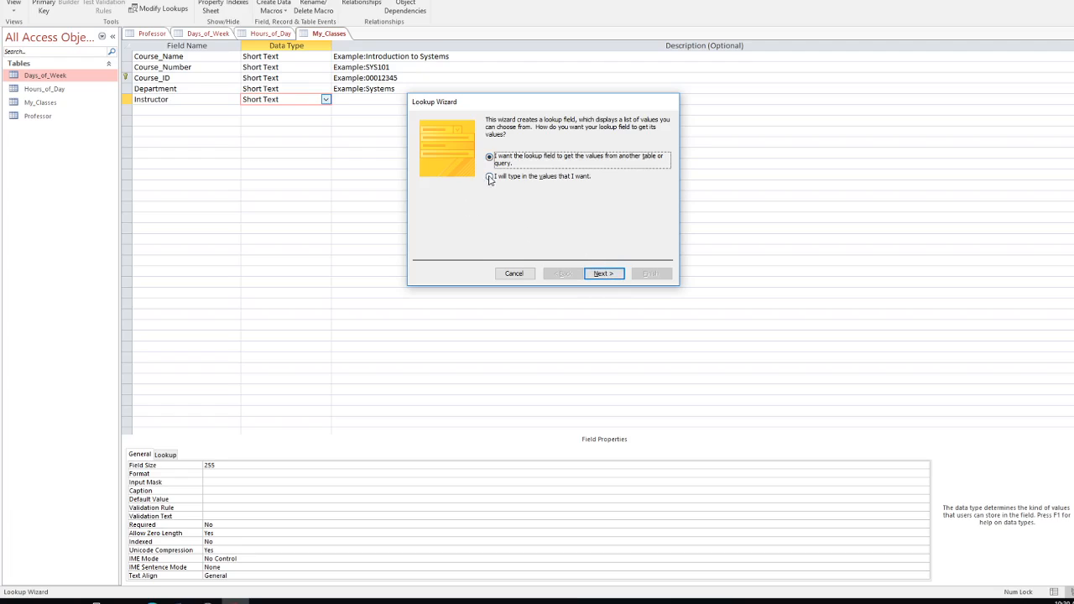
{"action": "left_click", "coordinate": [603, 274]}
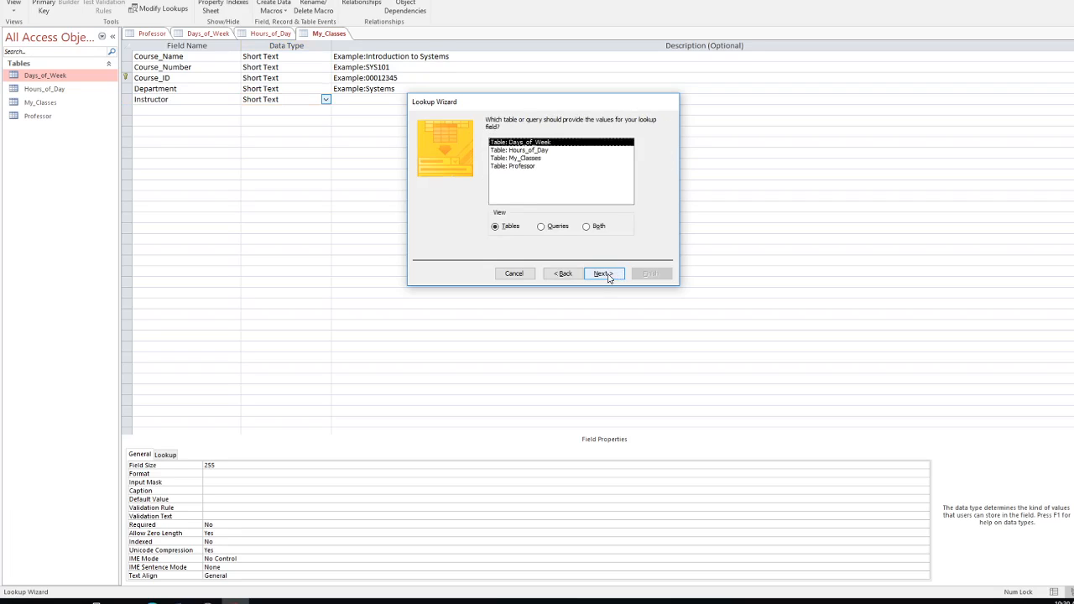
{"action": "left_click", "coordinate": [515, 167]}
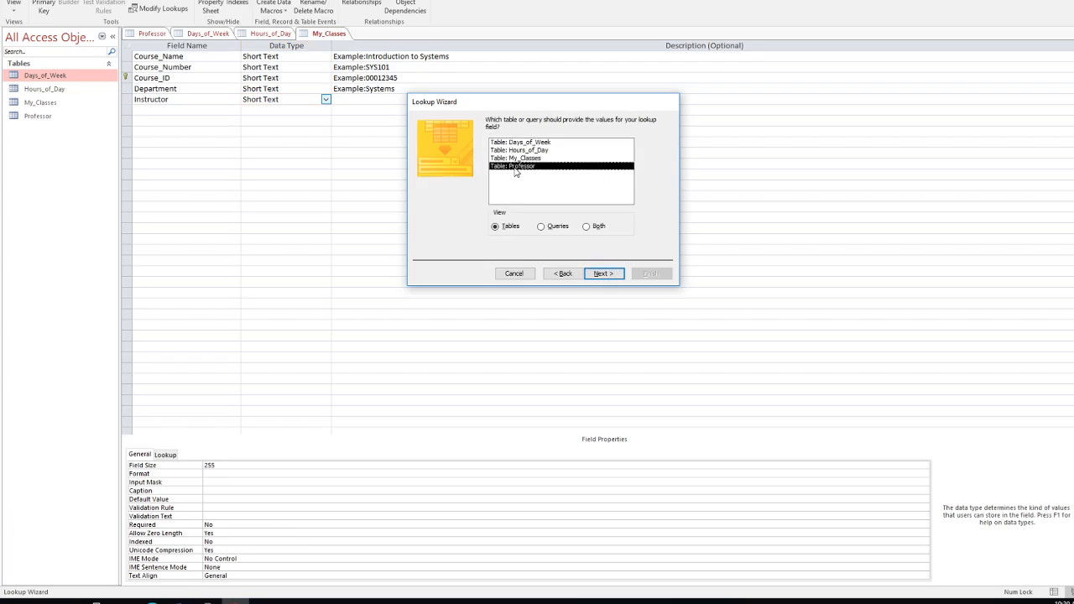
{"action": "left_click", "coordinate": [603, 273]}
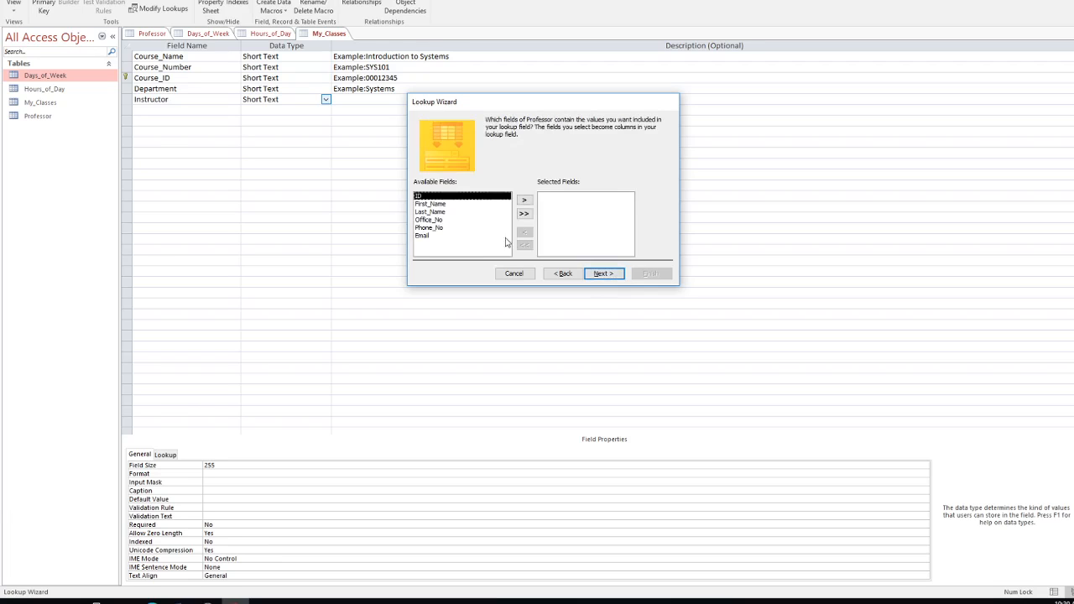
{"action": "left_click", "coordinate": [437, 212]}
{"action": "left_click", "coordinate": [526, 200]}
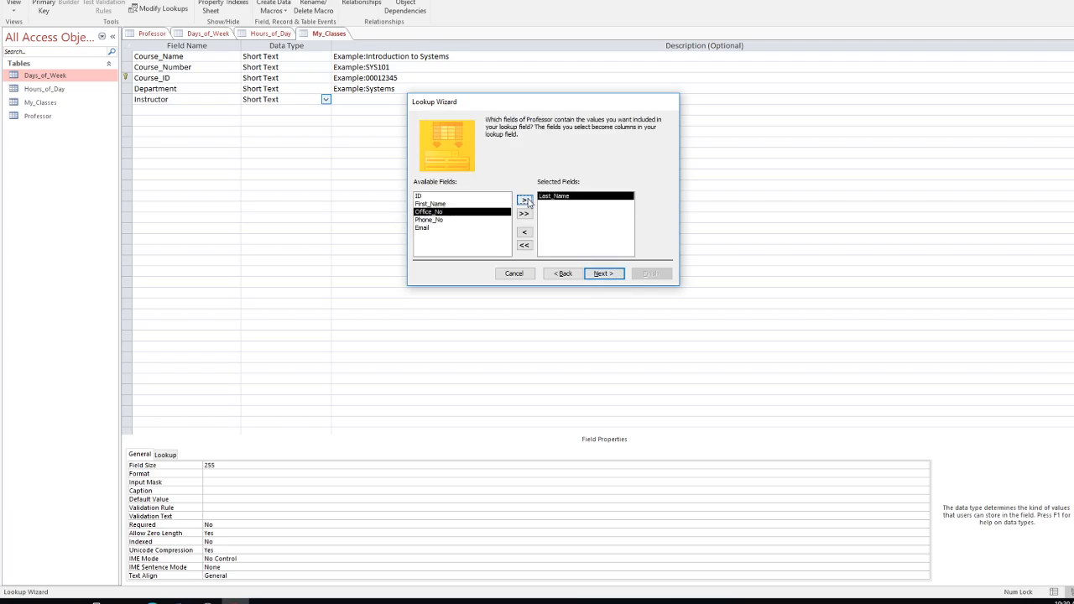
{"action": "left_click", "coordinate": [603, 275]}
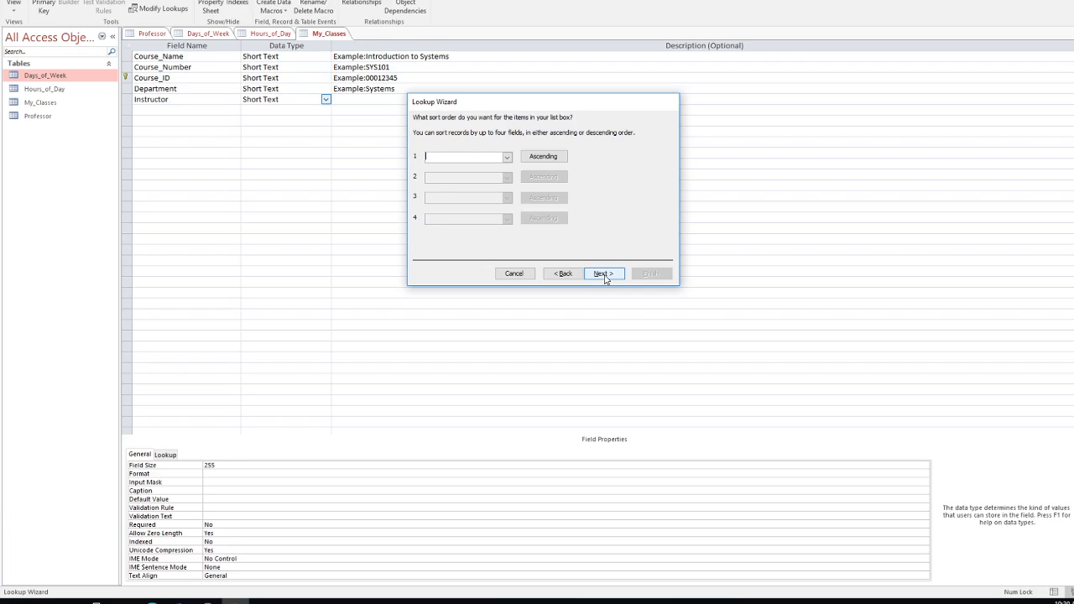
{"action": "left_click", "coordinate": [603, 274]}
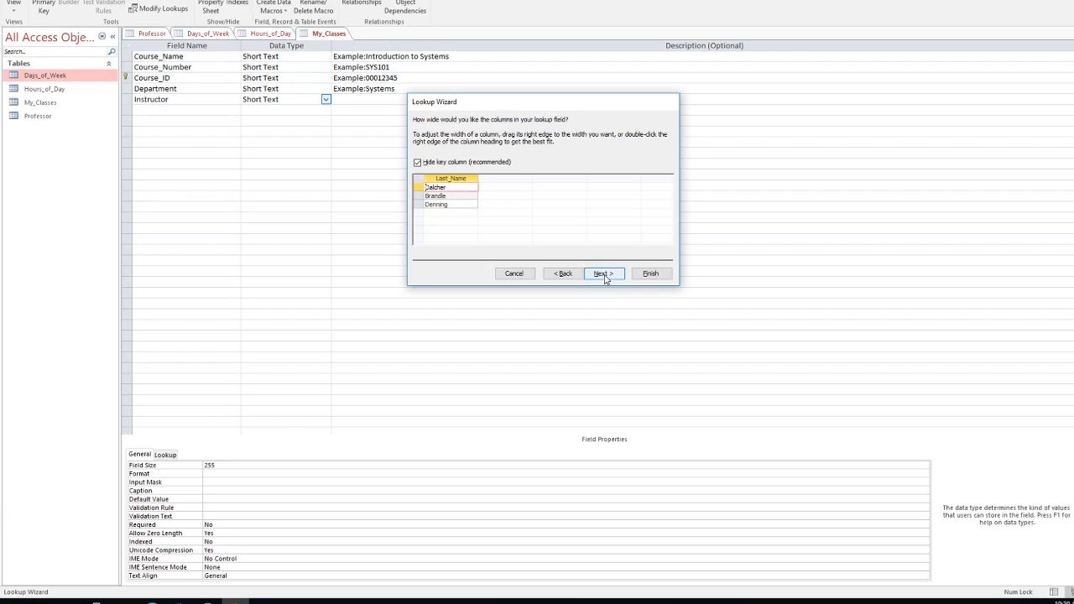
{"action": "left_click", "coordinate": [651, 273]}
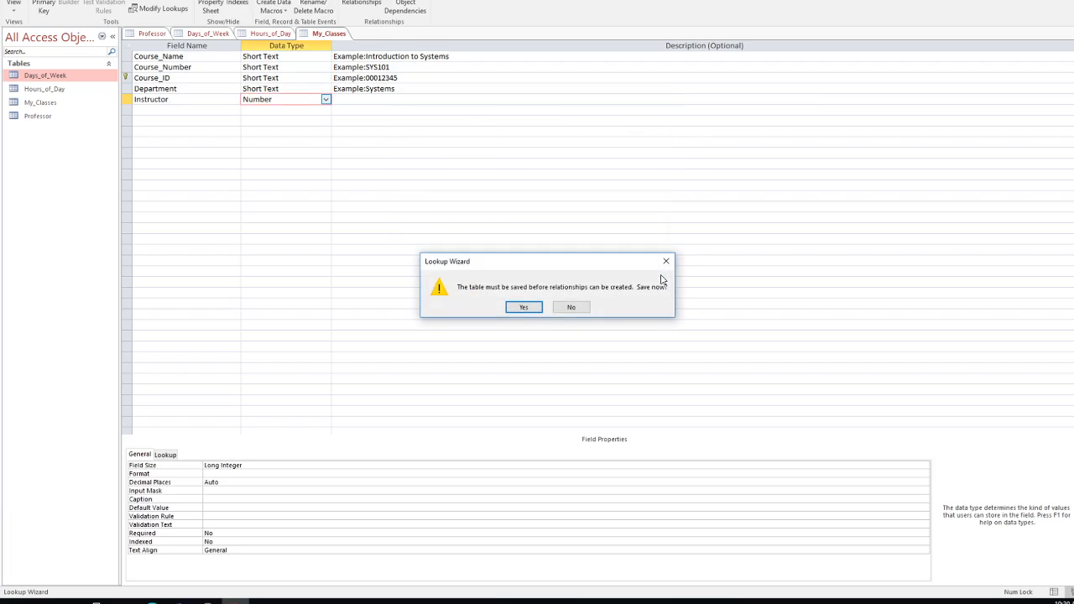
{"action": "left_click", "coordinate": [520, 307]}
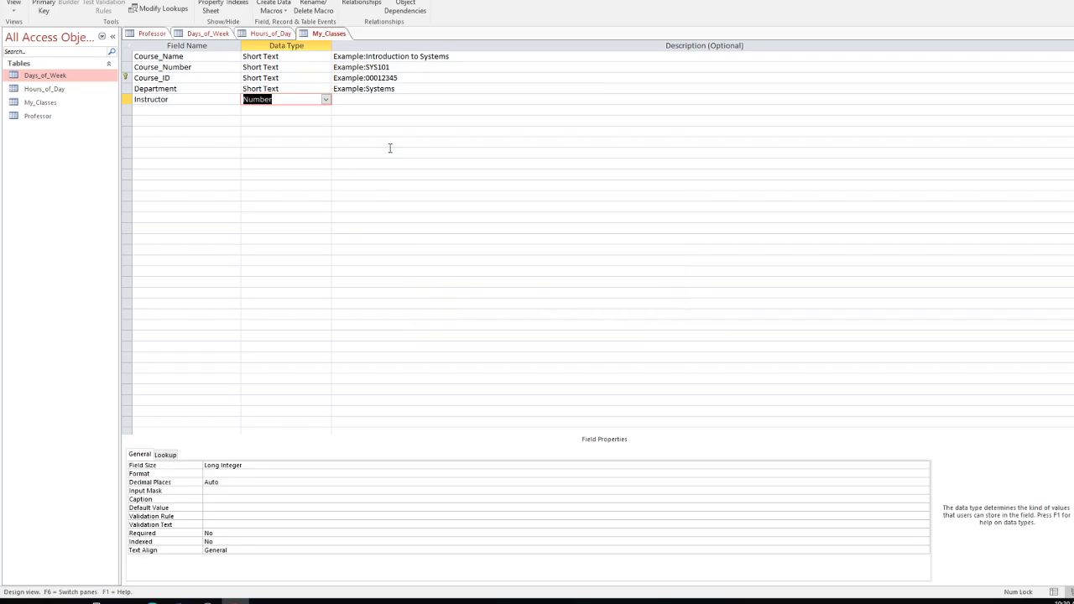
Step: Add a new field named Days_of_Week below Instructor
{"action": "left_click", "coordinate": [364, 99]}
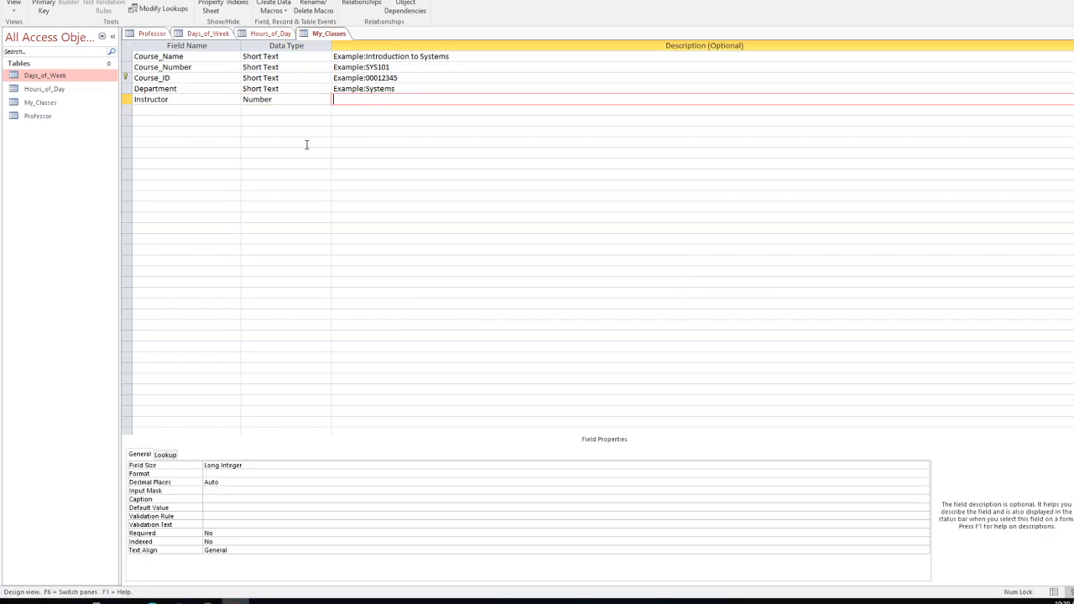
{"action": "left_click", "coordinate": [158, 109]}
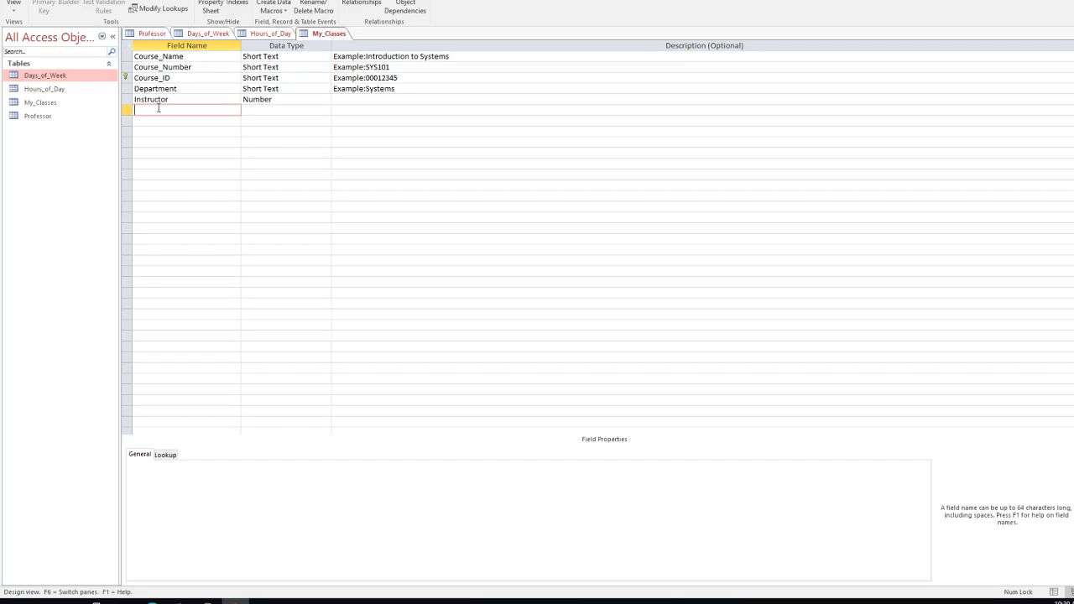
{"action": "type", "text": "Days_of_Week"}
Step: Make Days_of_Week a lookup of the Day field from the Days_of_Week table, and save
{"action": "left_click", "coordinate": [252, 108]}
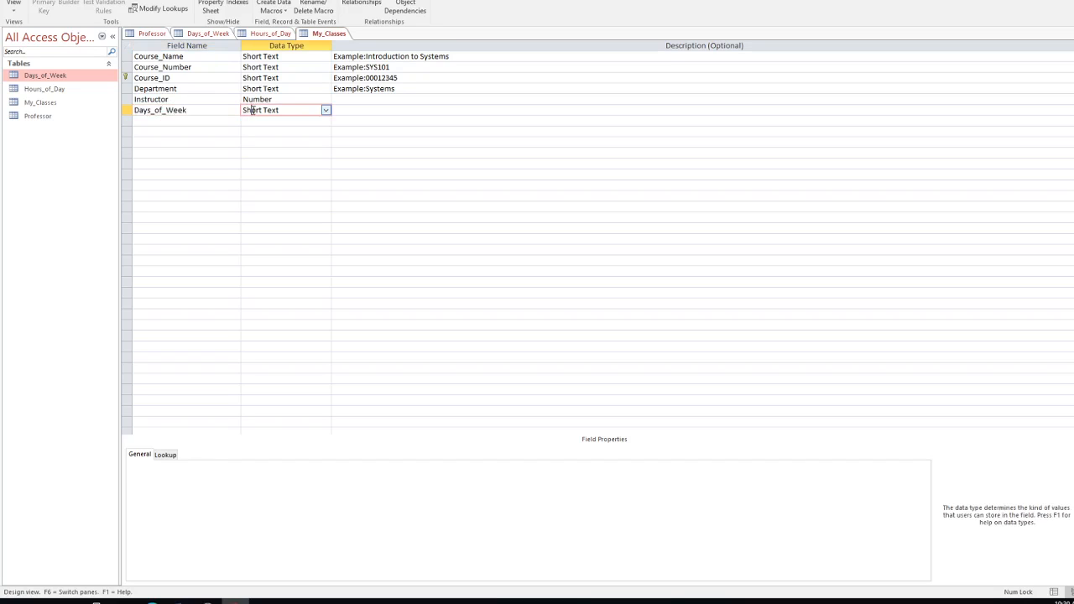
{"action": "left_click", "coordinate": [327, 111]}
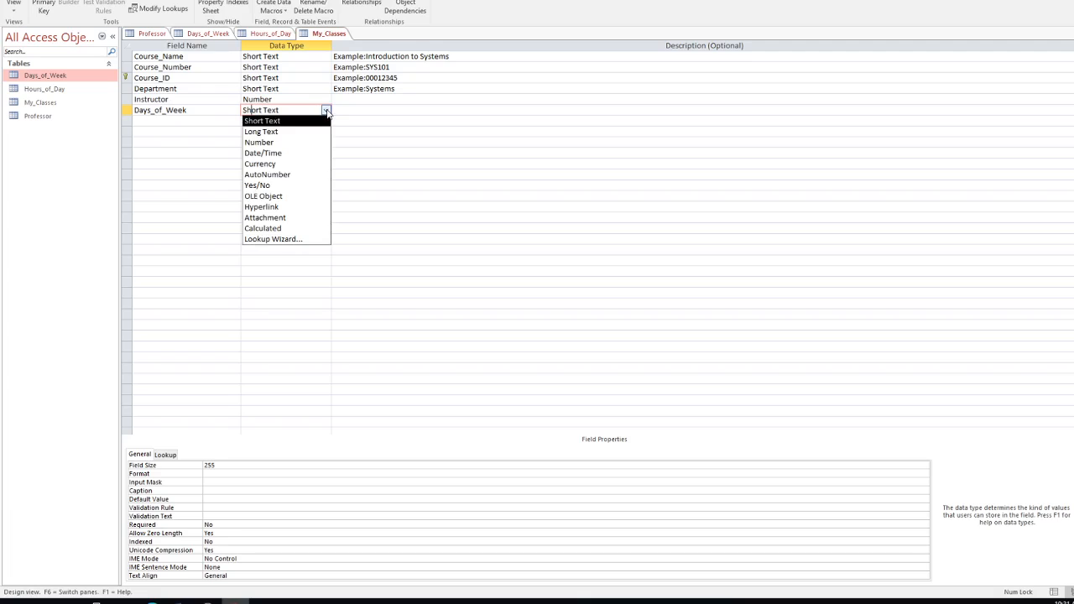
{"action": "left_click", "coordinate": [280, 240]}
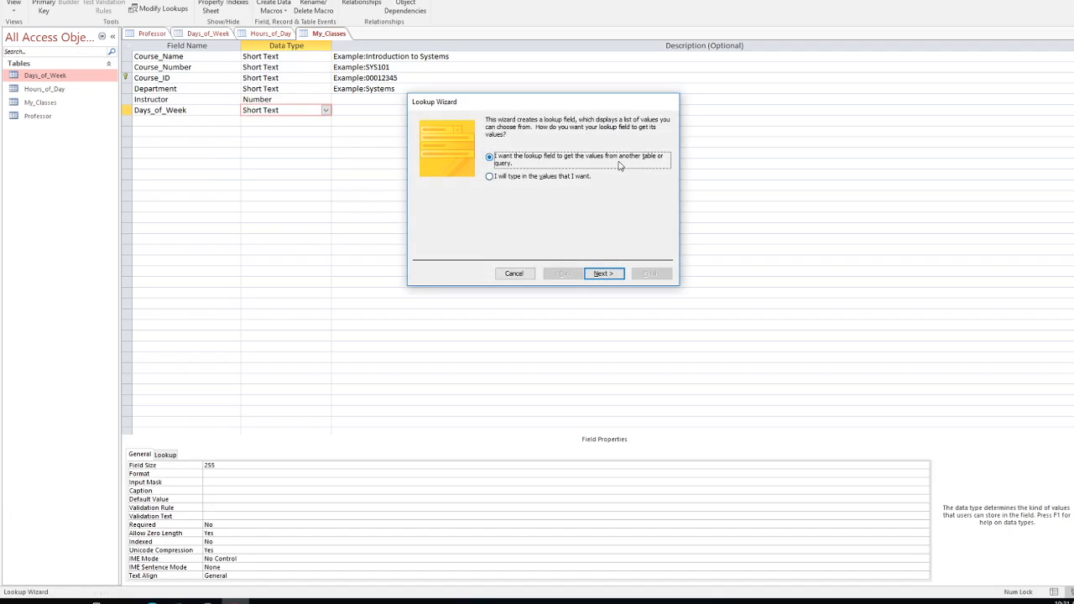
{"action": "left_click", "coordinate": [602, 275]}
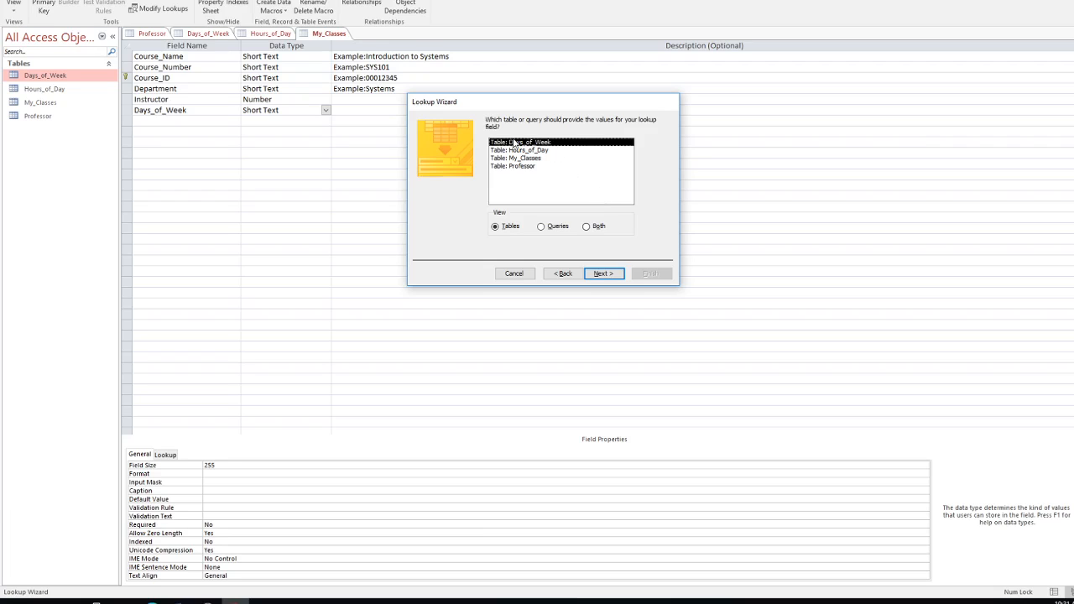
{"action": "left_click", "coordinate": [609, 275]}
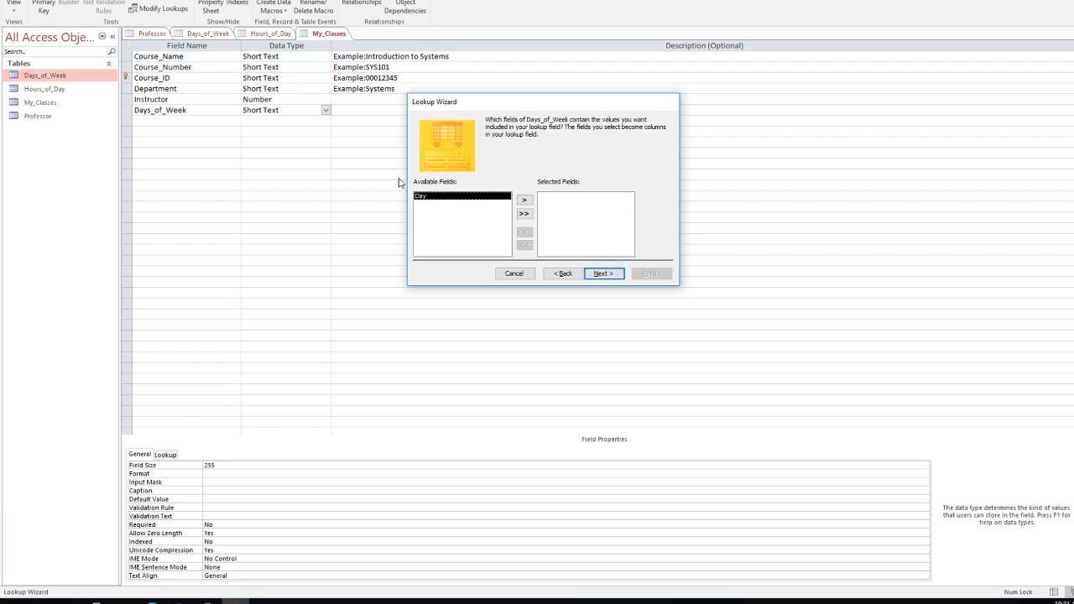
{"action": "left_click", "coordinate": [523, 204]}
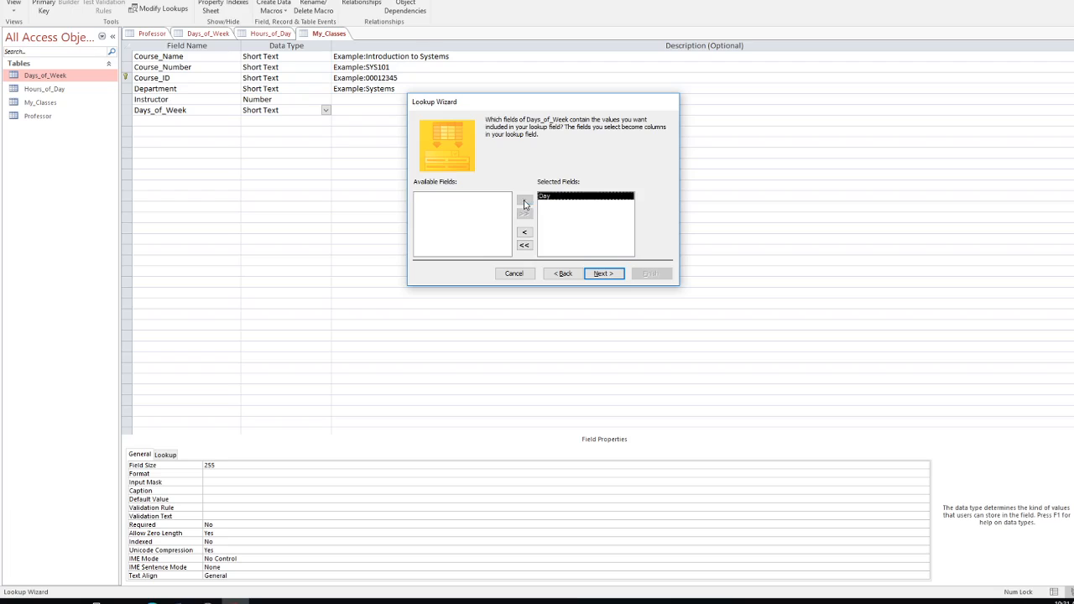
{"action": "left_click", "coordinate": [601, 274]}
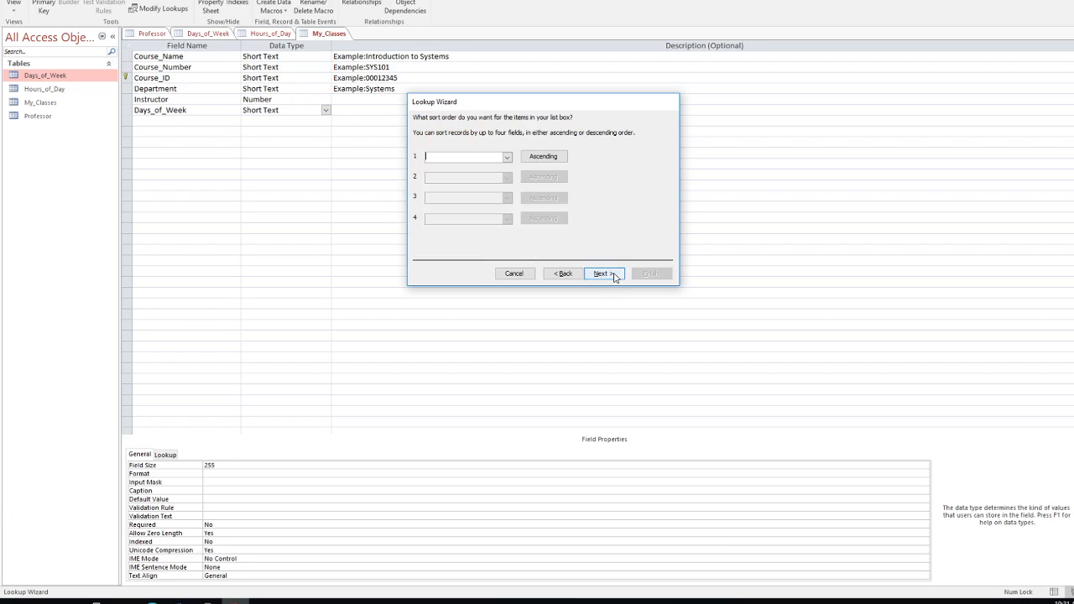
{"action": "left_click", "coordinate": [613, 276]}
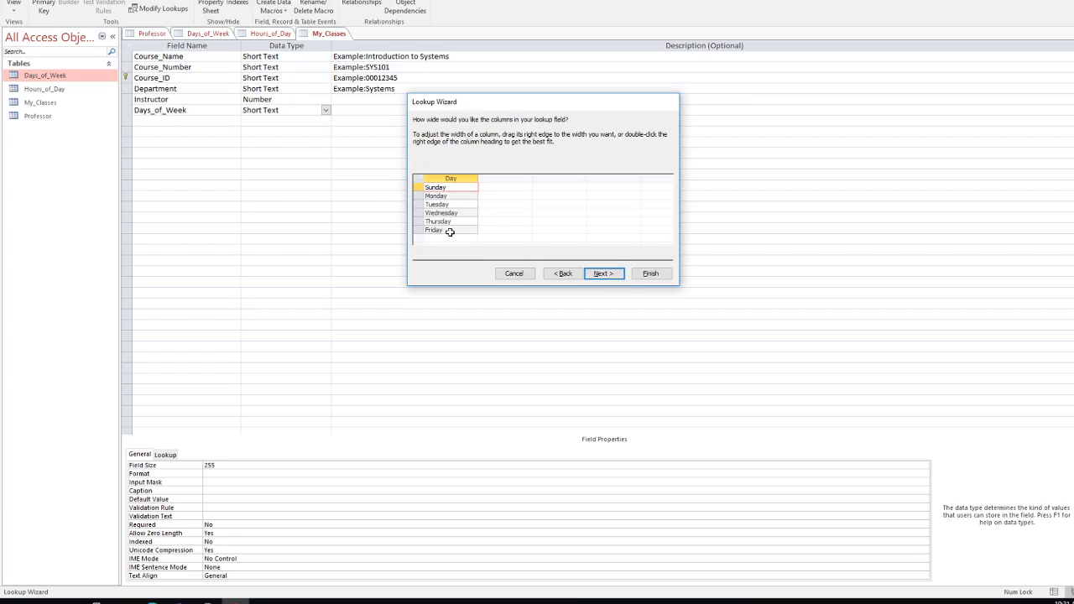
{"action": "left_click", "coordinate": [650, 279]}
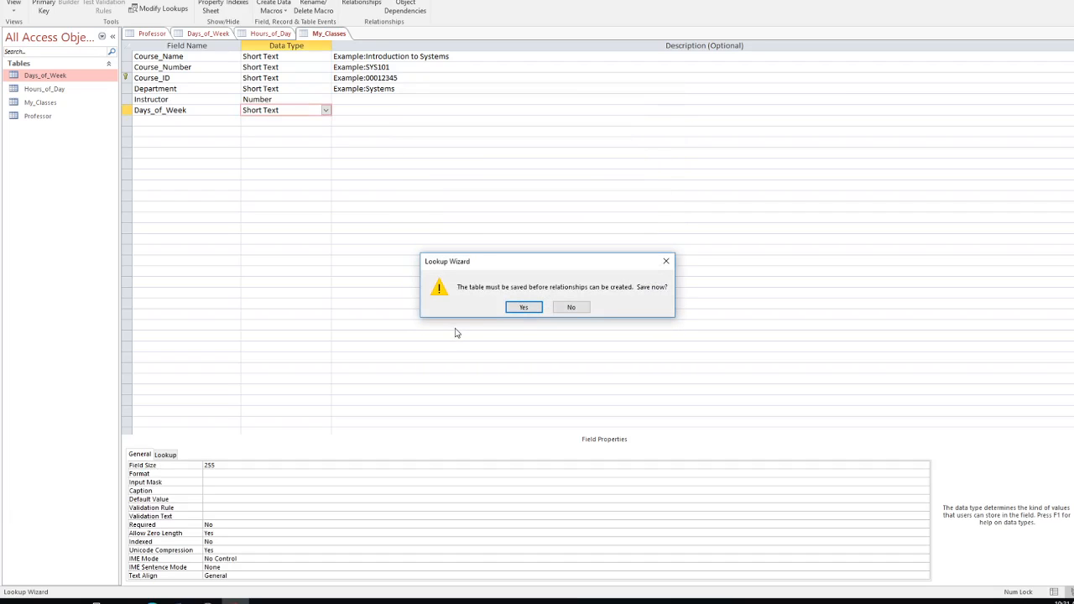
{"action": "left_click", "coordinate": [522, 307]}
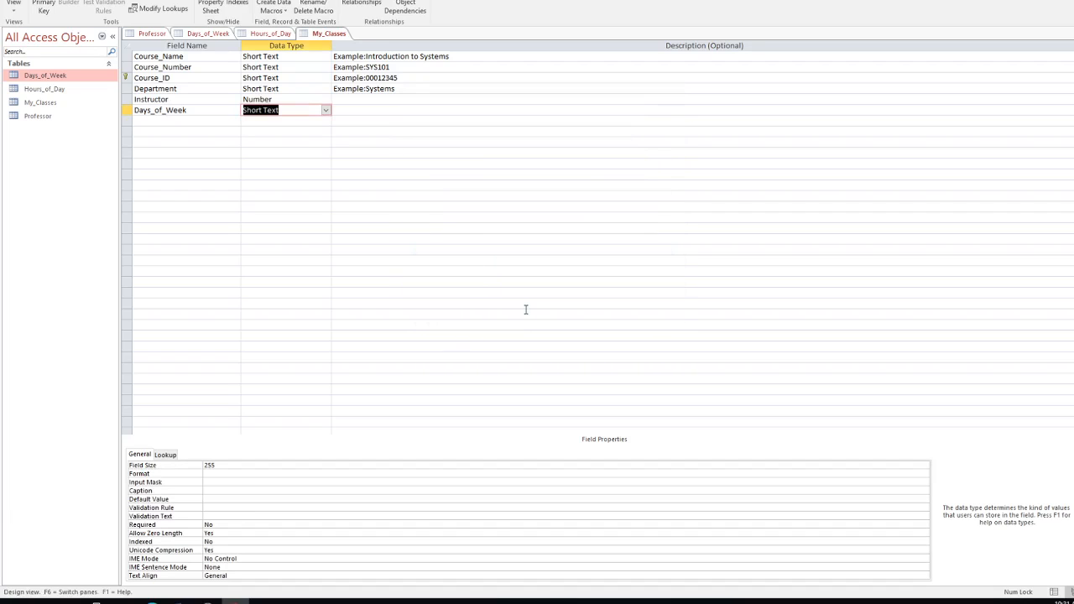
{"action": "left_click", "coordinate": [151, 120]}
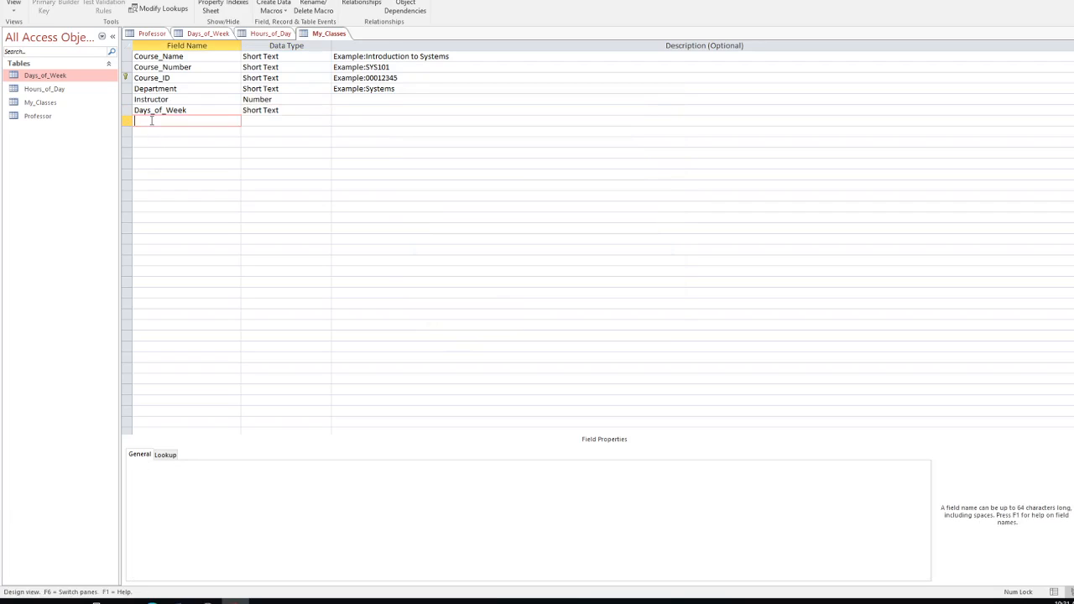
Step: Name the new field Start_Time, fixing the typo, and choose Lookup Wizard as its type
{"action": "type", "text": "Start_Time"}
{"action": "key", "text": "Tab"}
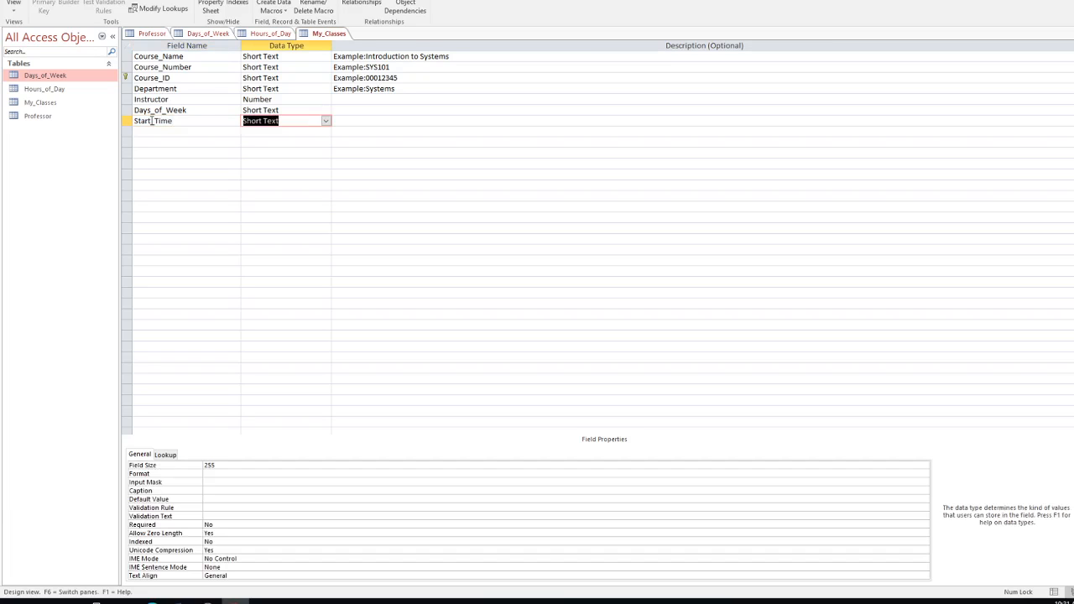
{"action": "left_click", "coordinate": [325, 121]}
{"action": "left_click", "coordinate": [297, 250]}
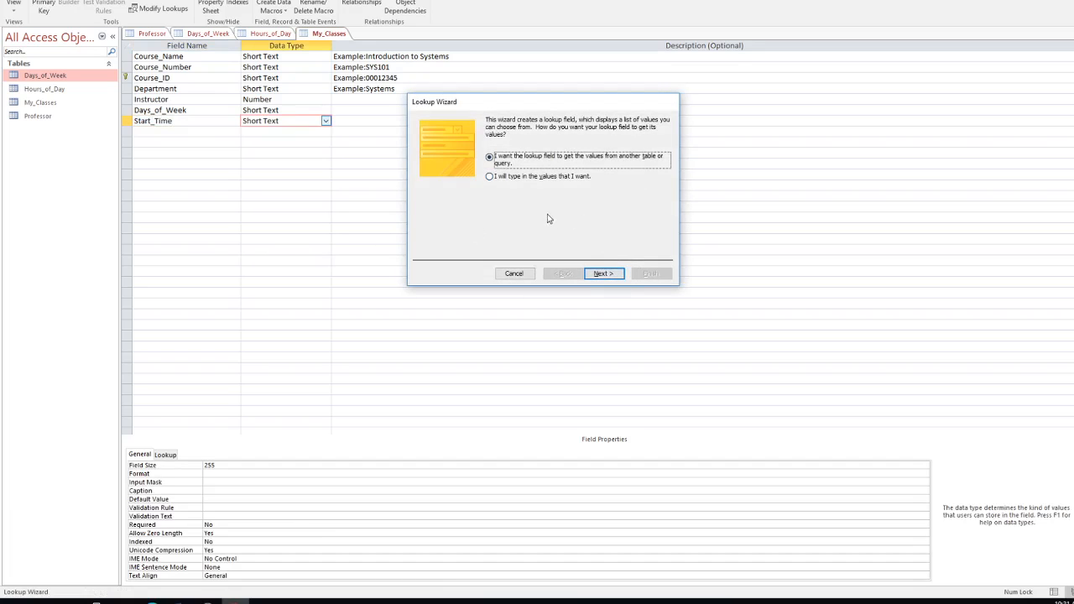
Step: Set Start_Time to look up Military_Time from Hours_of_Day, finish the wizard and save
{"action": "left_click", "coordinate": [608, 273]}
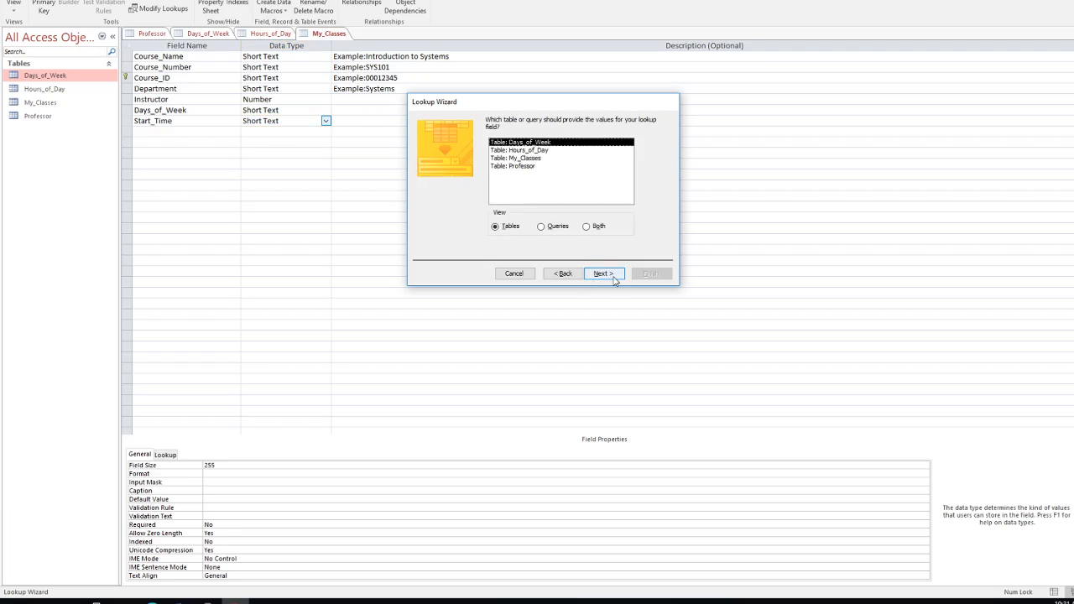
{"action": "left_click", "coordinate": [526, 152]}
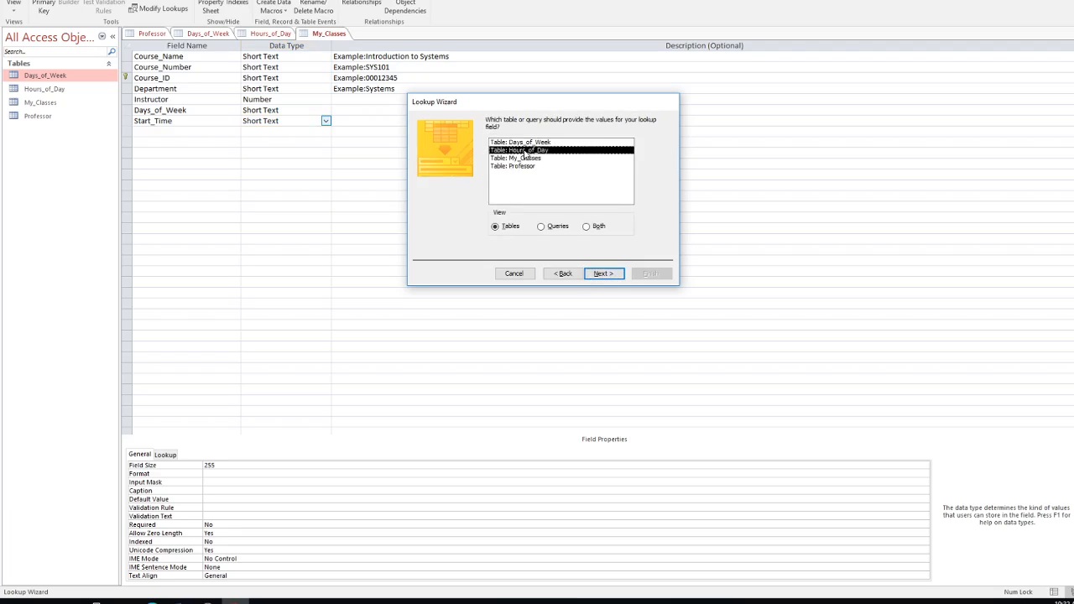
{"action": "left_click", "coordinate": [606, 276]}
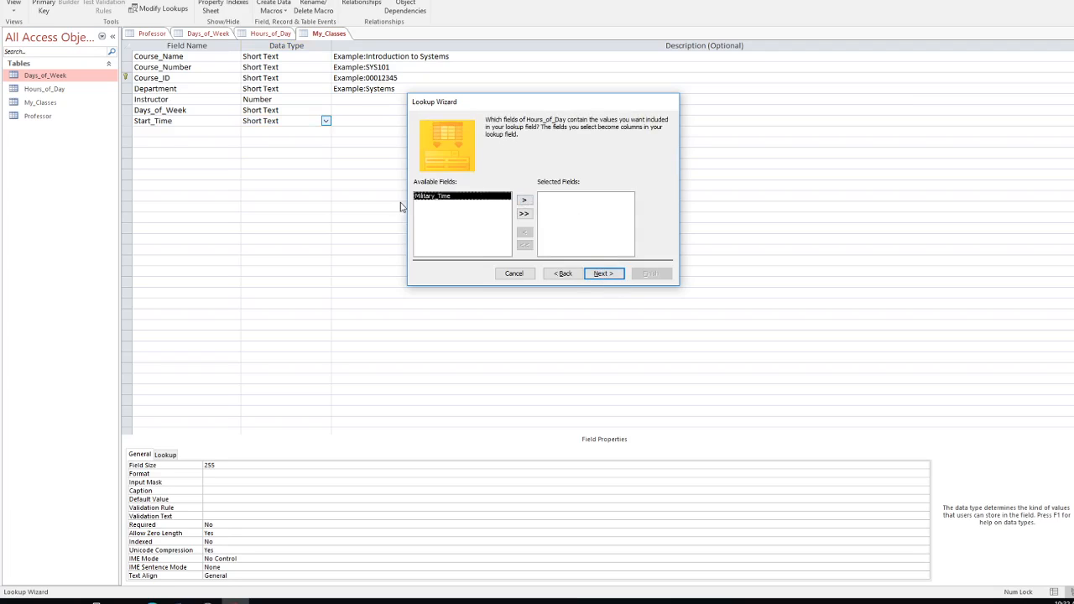
{"action": "left_click", "coordinate": [524, 200]}
{"action": "left_click", "coordinate": [610, 275]}
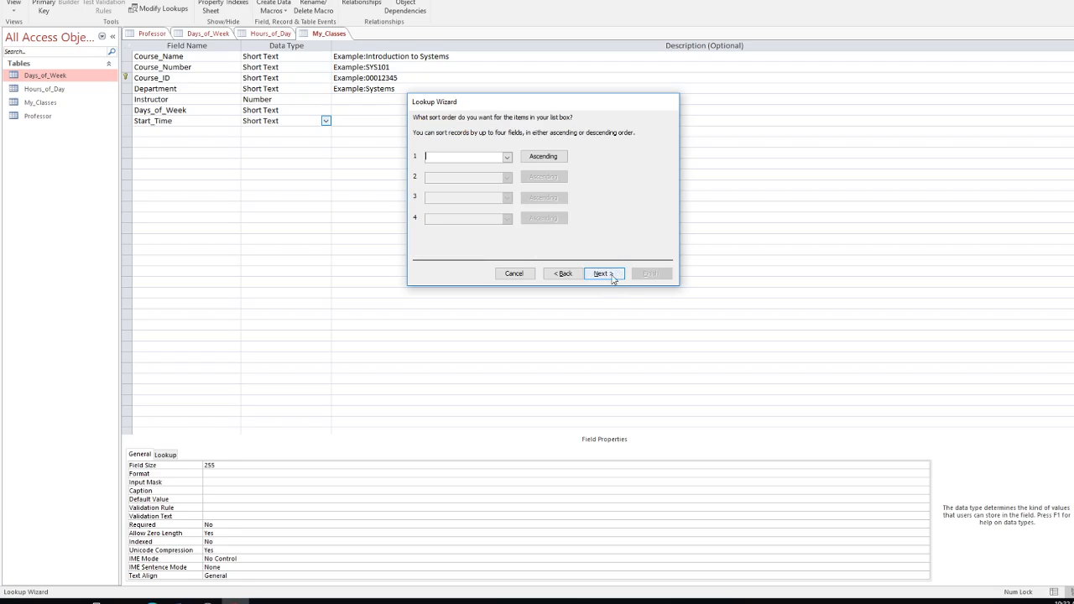
{"action": "left_click", "coordinate": [610, 275]}
{"action": "scroll", "coordinate": [444, 203], "scroll_direction": "down", "scroll_amount": 6}
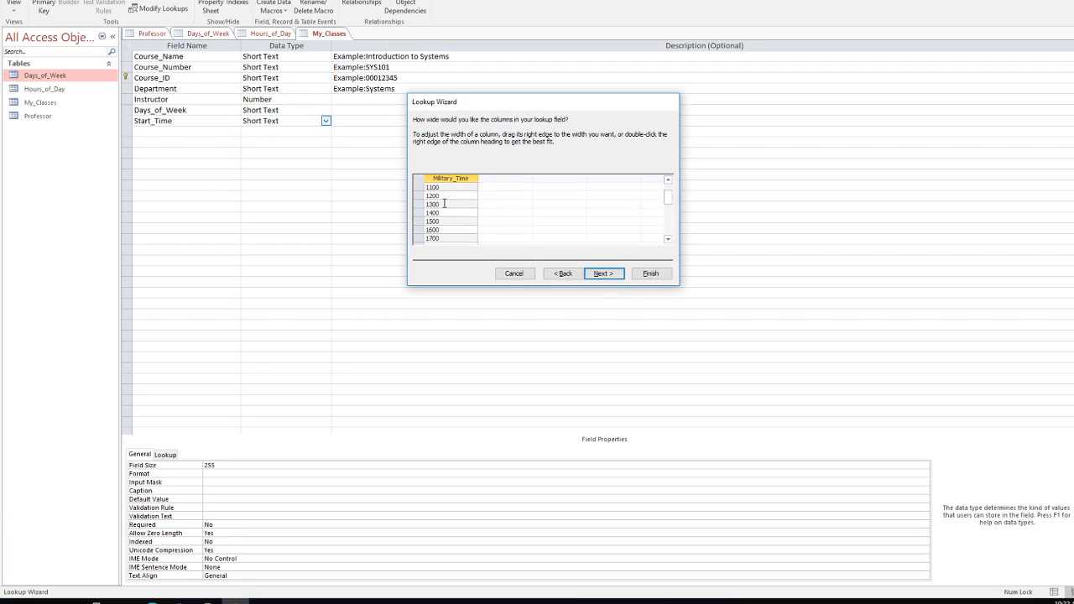
{"action": "scroll", "coordinate": [444, 203], "scroll_direction": "up", "scroll_amount": 3}
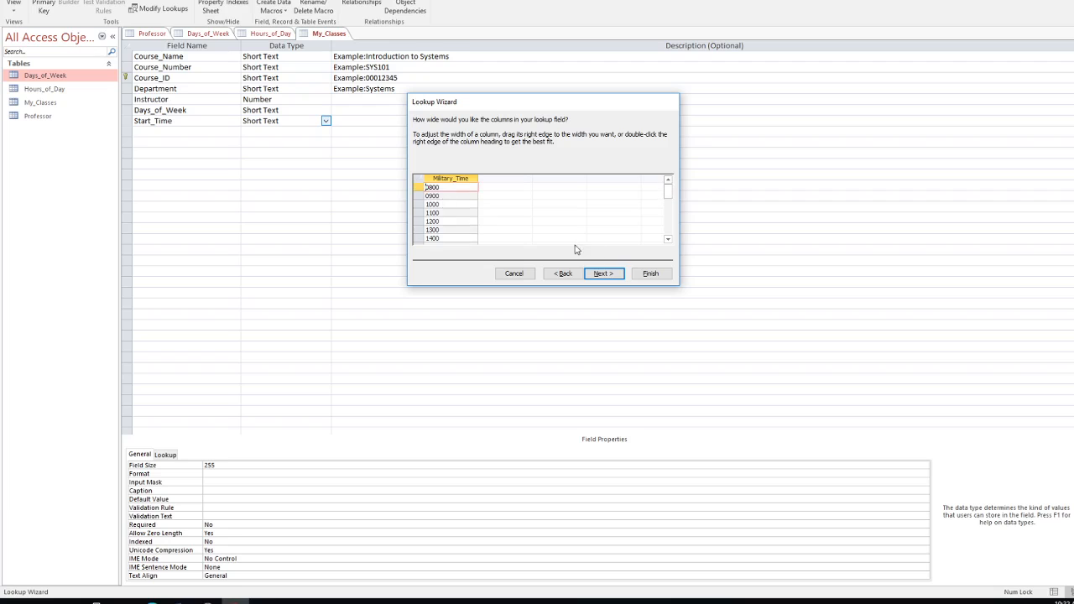
{"action": "left_click", "coordinate": [646, 274]}
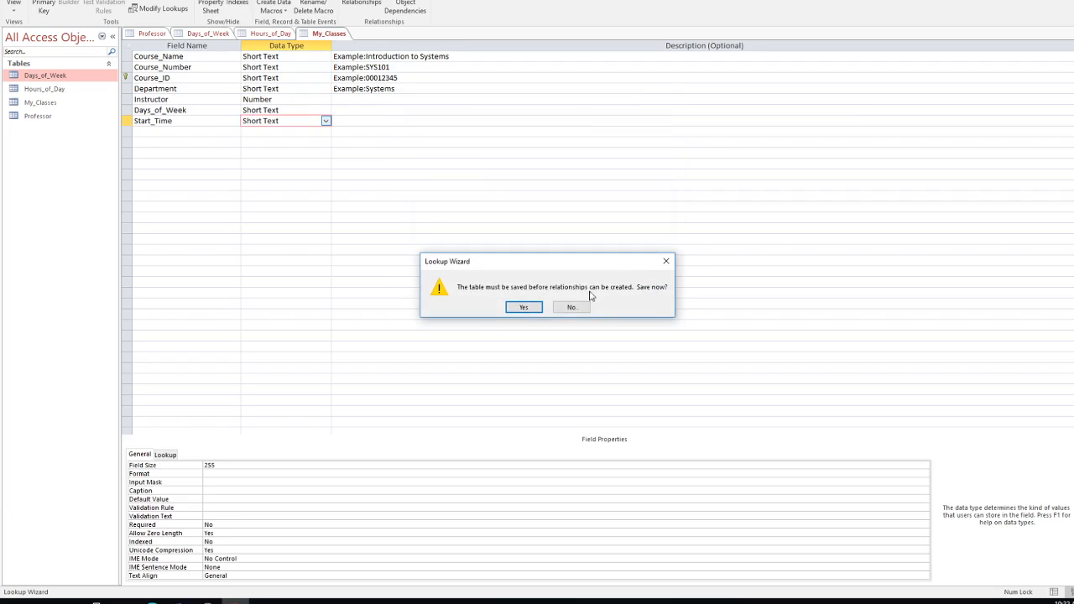
{"action": "left_click", "coordinate": [539, 310]}
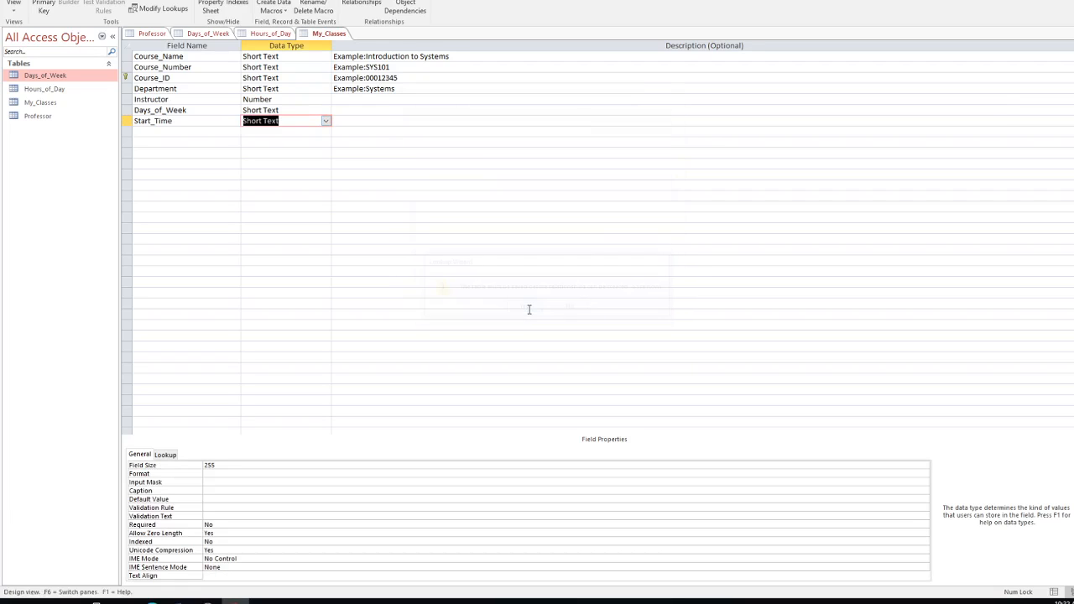
{"action": "left_click", "coordinate": [160, 131]}
Step: Add an End_Time field and choose Lookup Wizard as its data type
{"action": "type", "text": "End"}
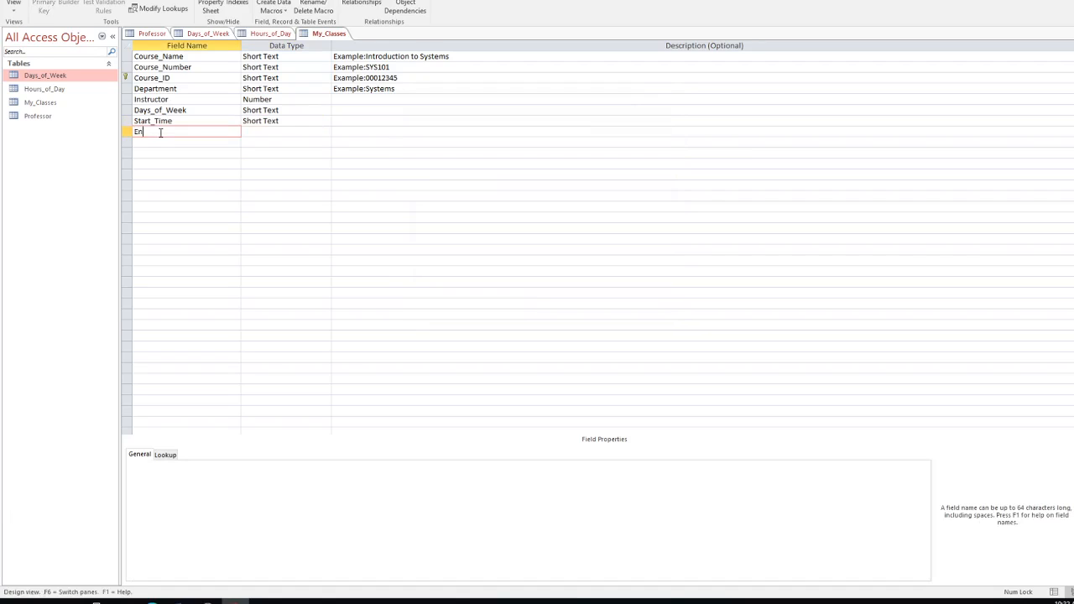
{"action": "type", "text": "ime"}
{"action": "left_click", "coordinate": [266, 132]}
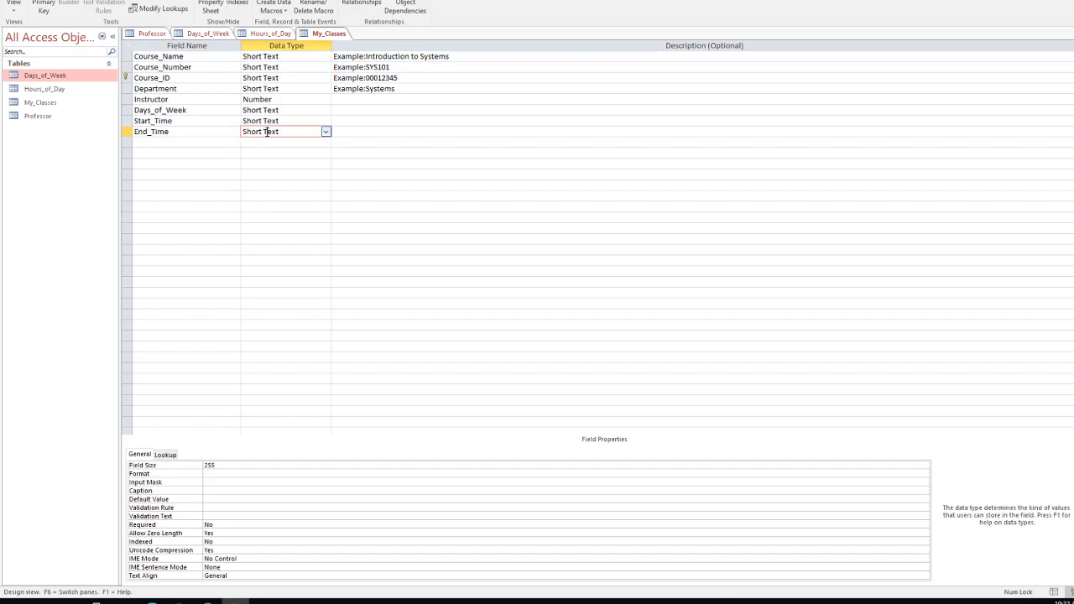
{"action": "left_click", "coordinate": [326, 133]}
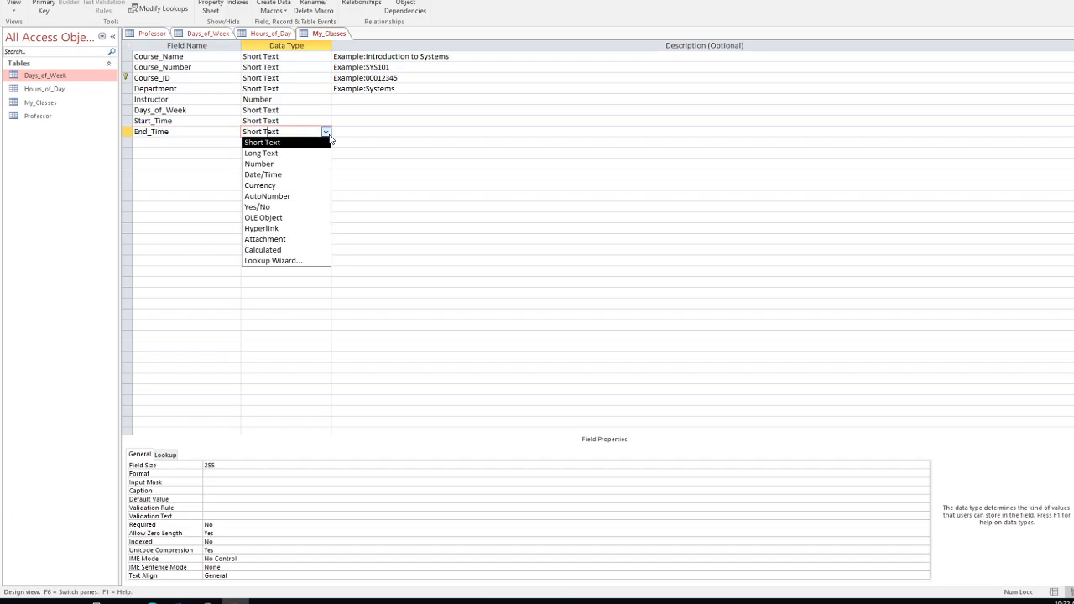
{"action": "left_click", "coordinate": [283, 260]}
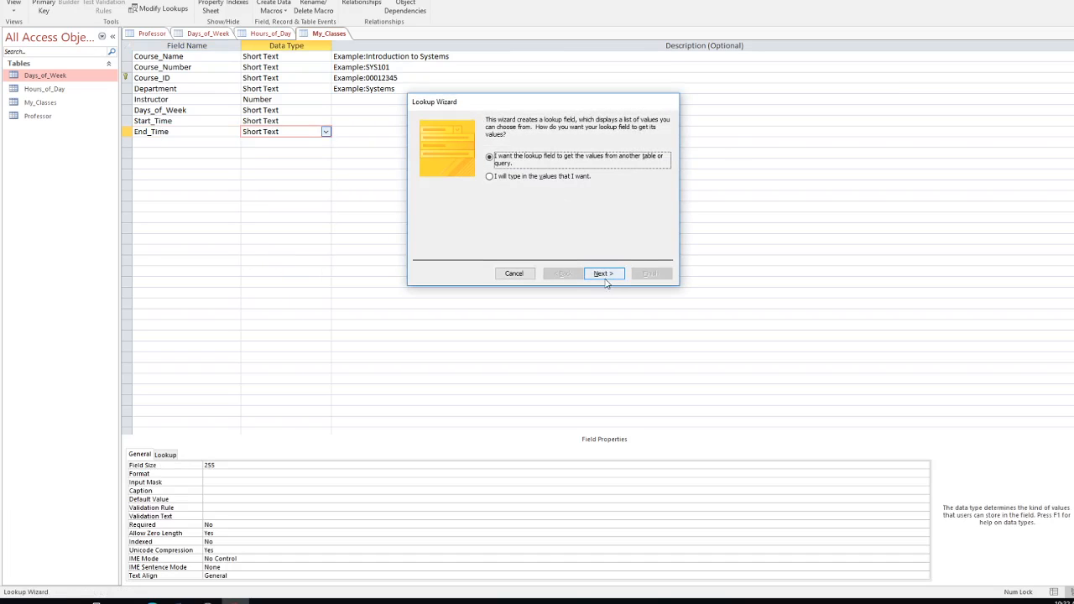
Step: Set End_Time to look up Military_Time from Hours_of_Day, finish the wizard and save
{"action": "left_click", "coordinate": [602, 274]}
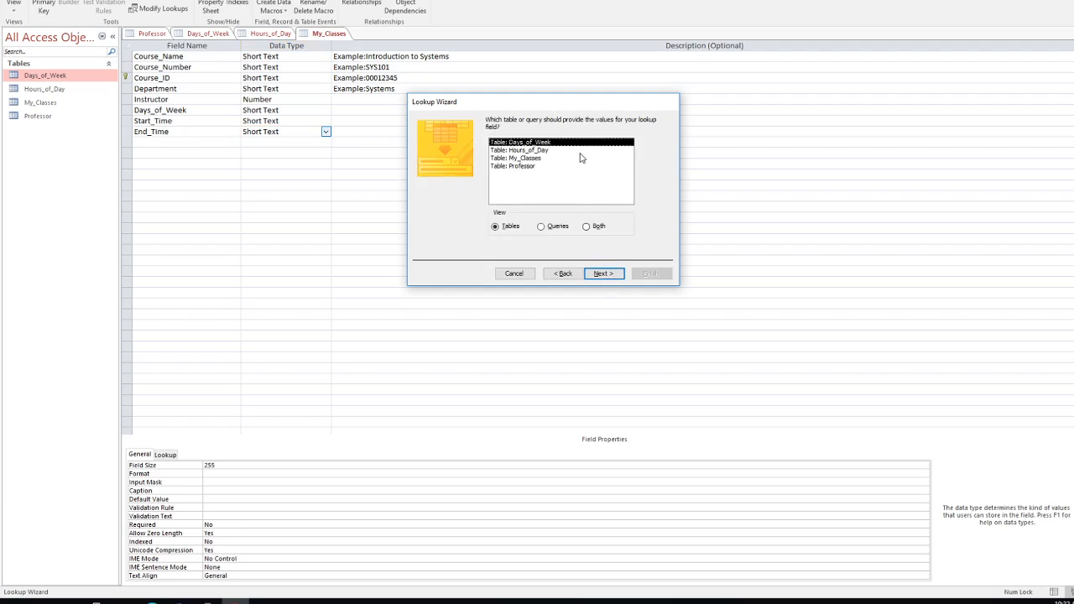
{"action": "left_click", "coordinate": [529, 151]}
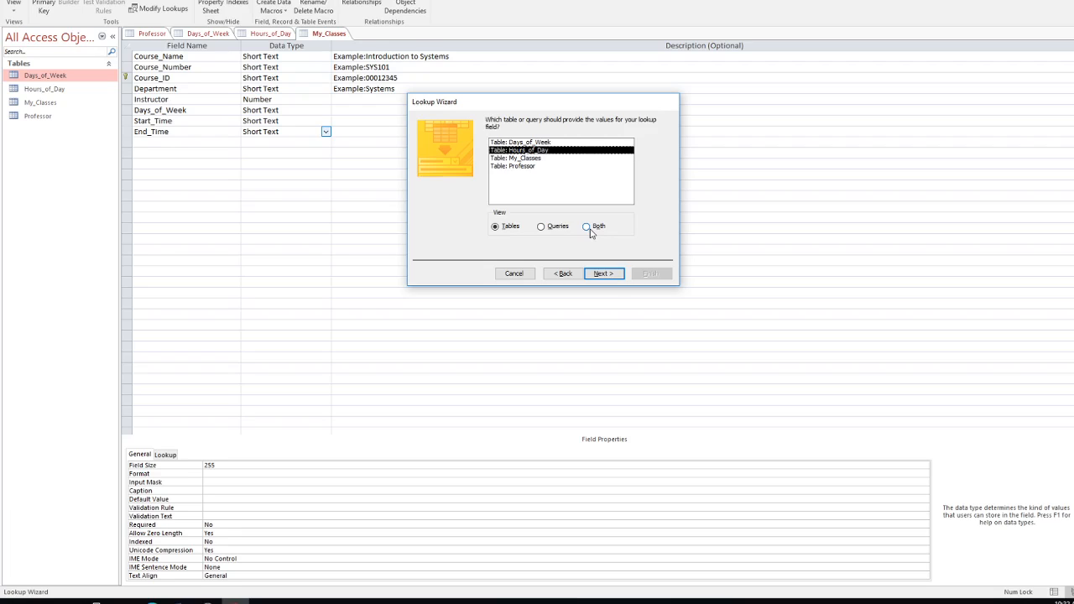
{"action": "left_click", "coordinate": [605, 274]}
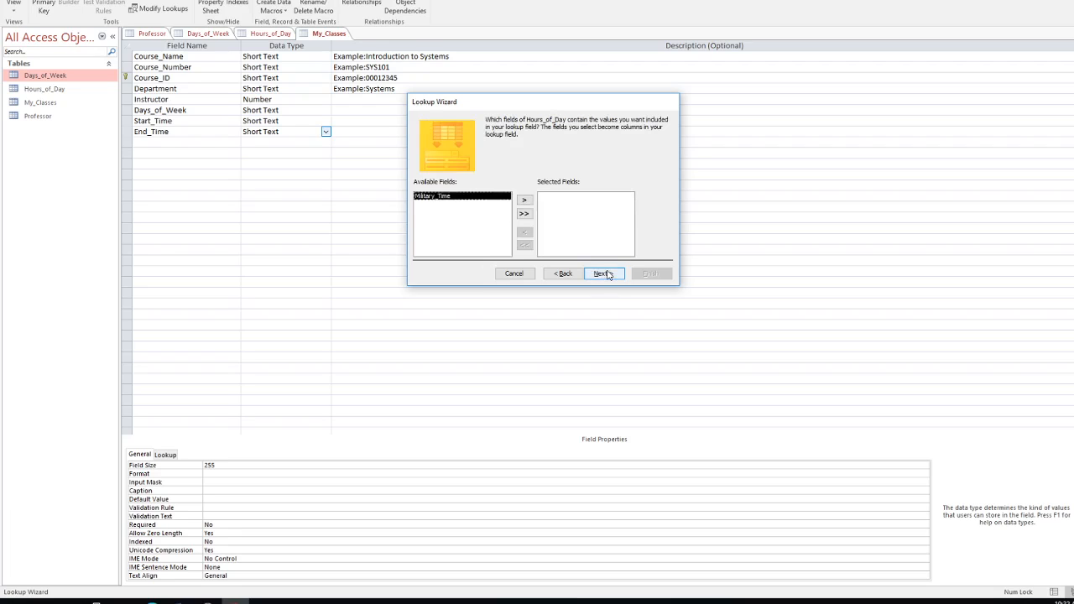
{"action": "left_click", "coordinate": [524, 200]}
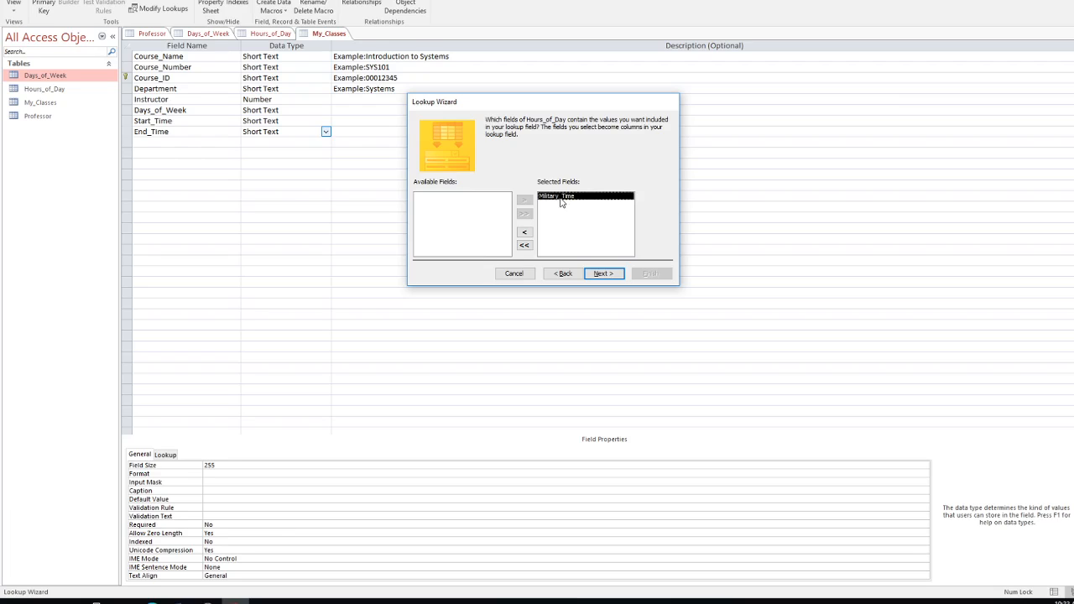
{"action": "left_click", "coordinate": [615, 277]}
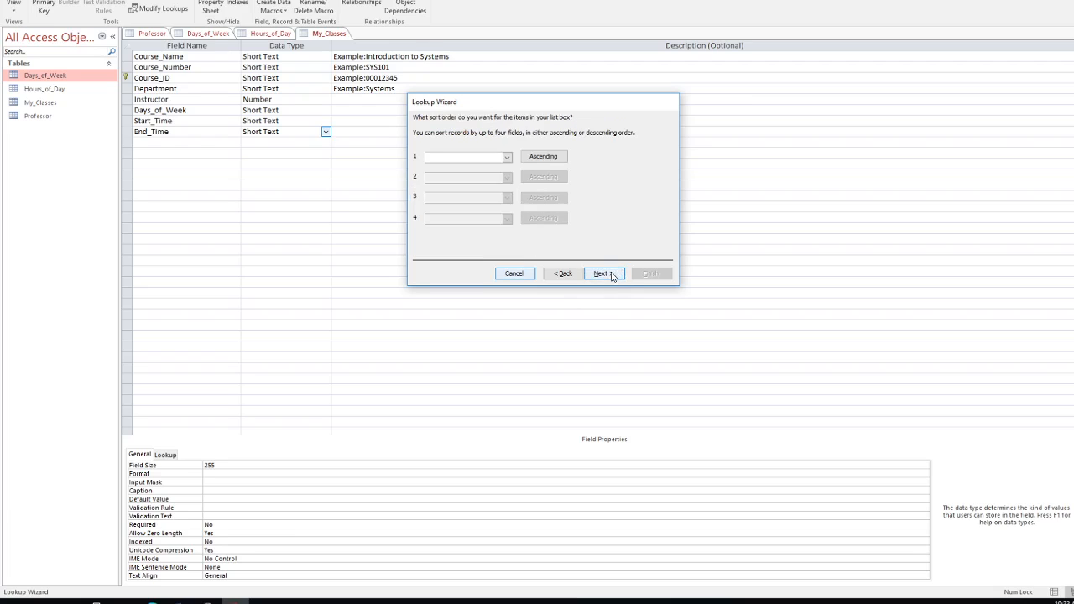
{"action": "left_click", "coordinate": [606, 276]}
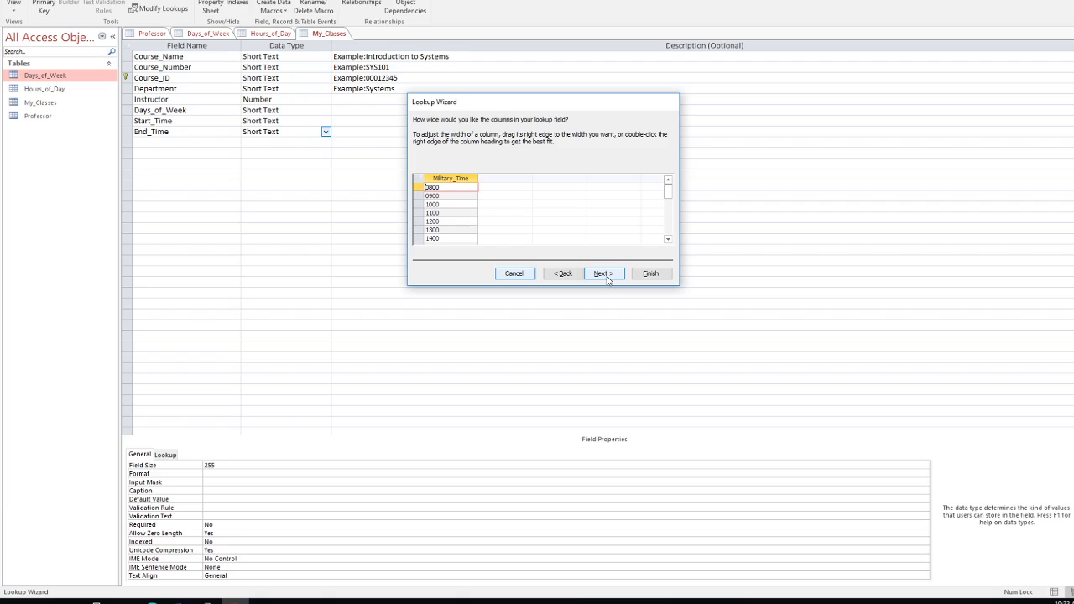
{"action": "left_click", "coordinate": [649, 273]}
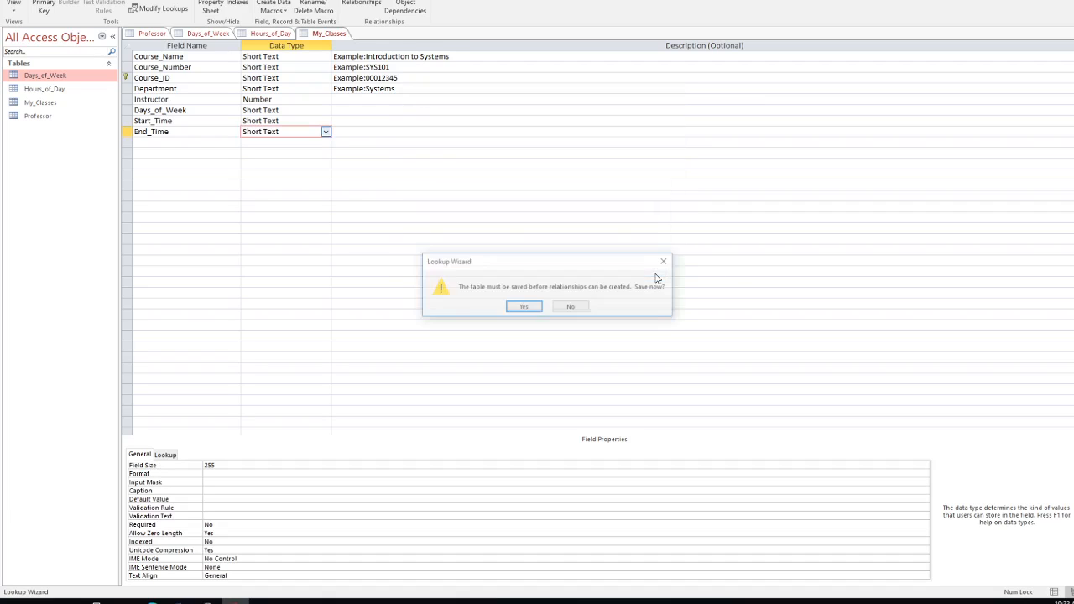
{"action": "left_click", "coordinate": [537, 310]}
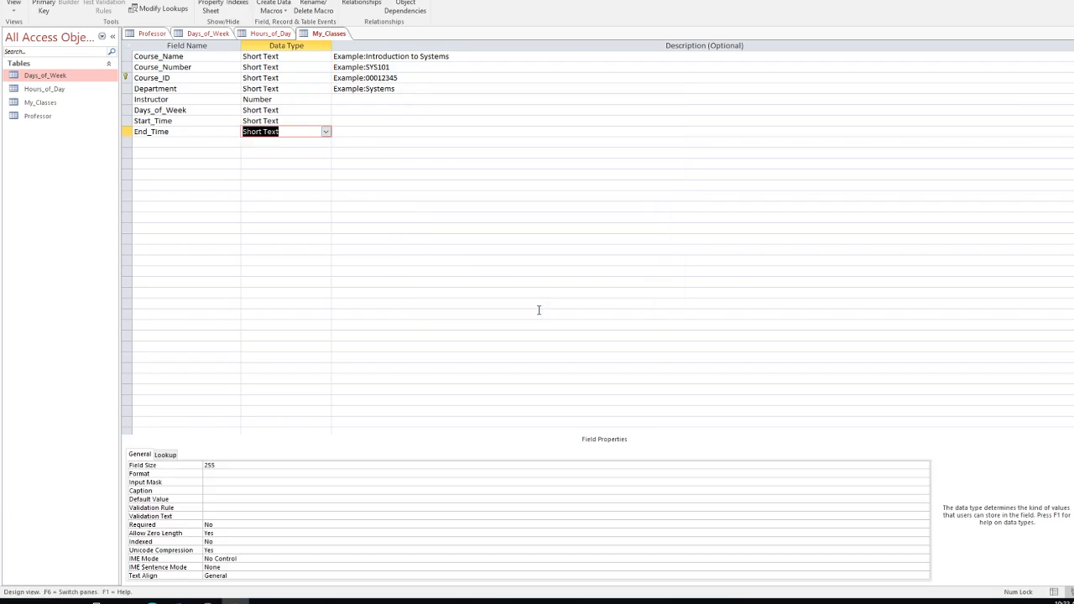